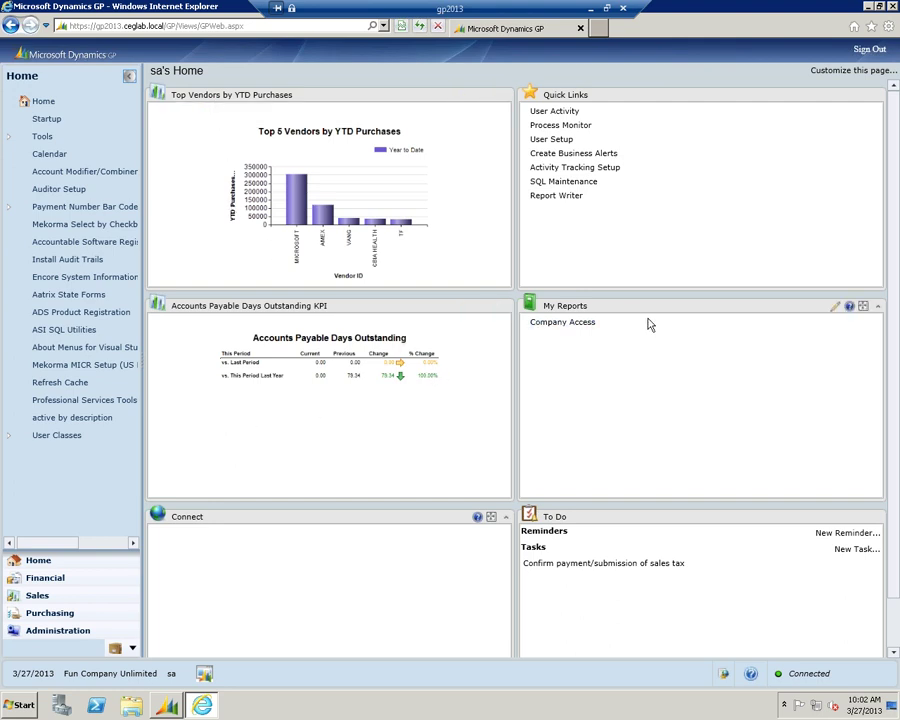
- Move the Accounts Payable Days Outstanding KPI above Top Vendors by YTD Purchases in the home page's Business Analyzer content
click(831, 72)
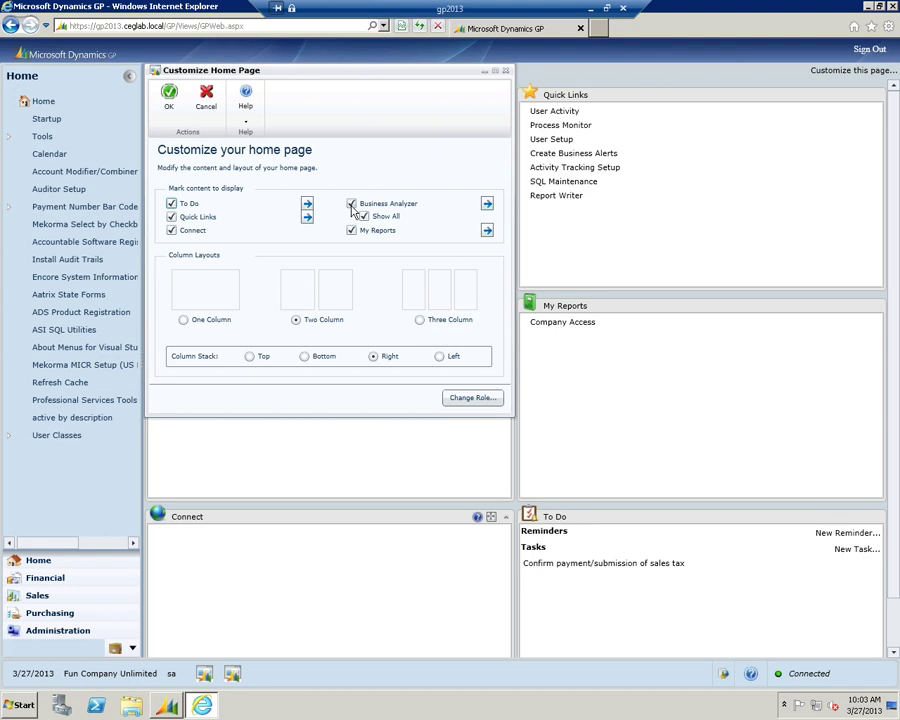
click(487, 205)
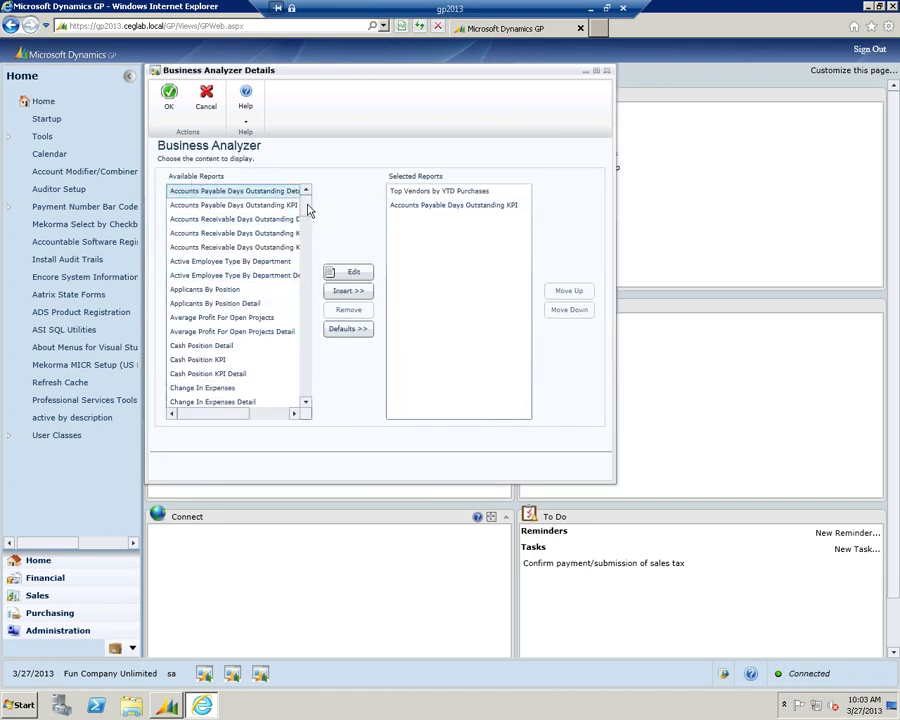
drag(307, 211, 316, 188)
click(397, 193)
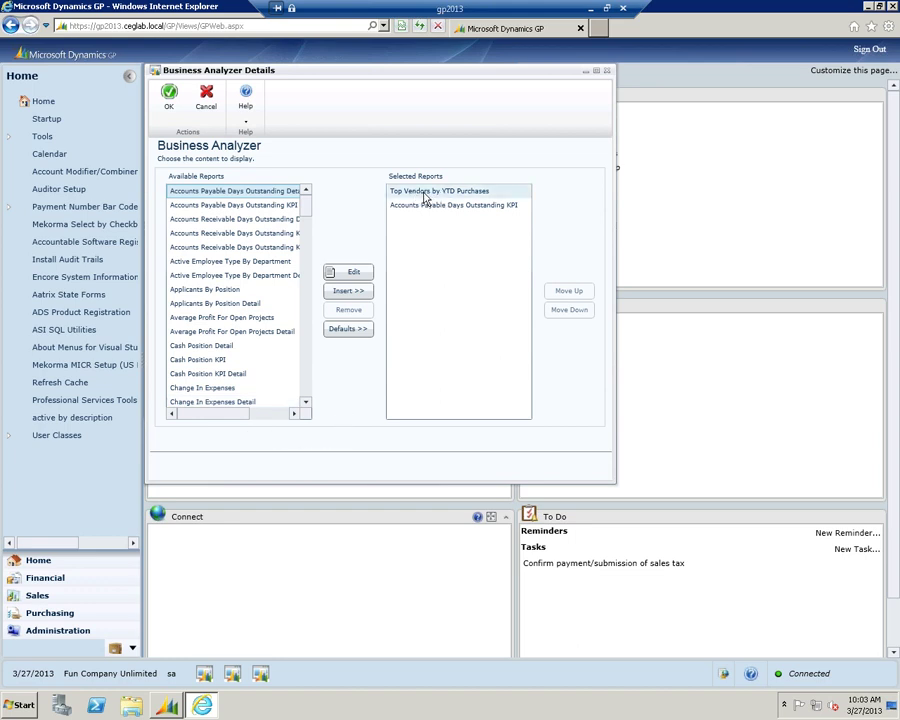
click(437, 207)
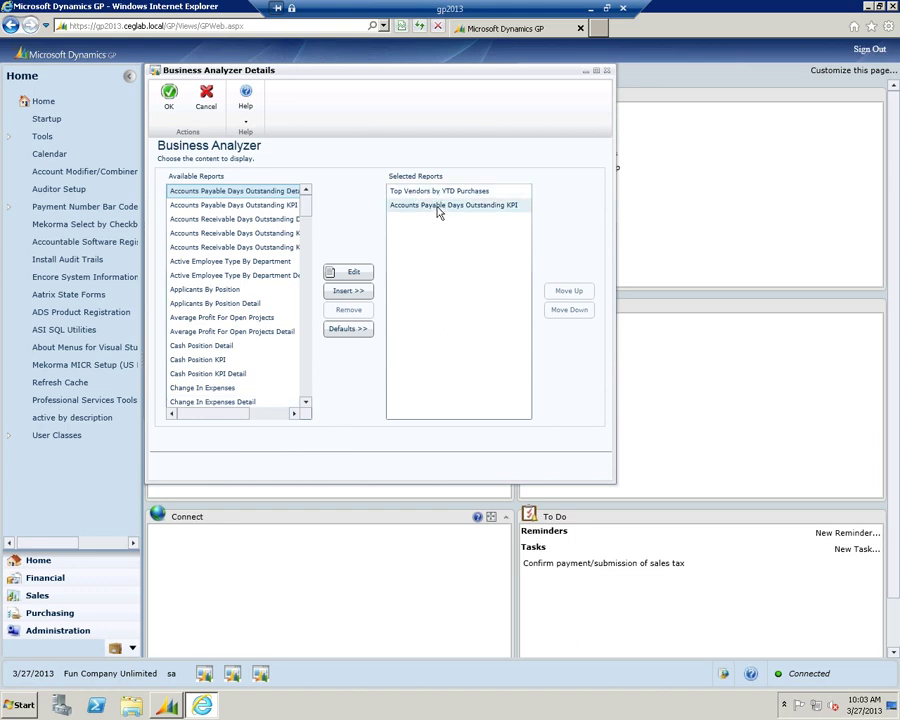
click(438, 206)
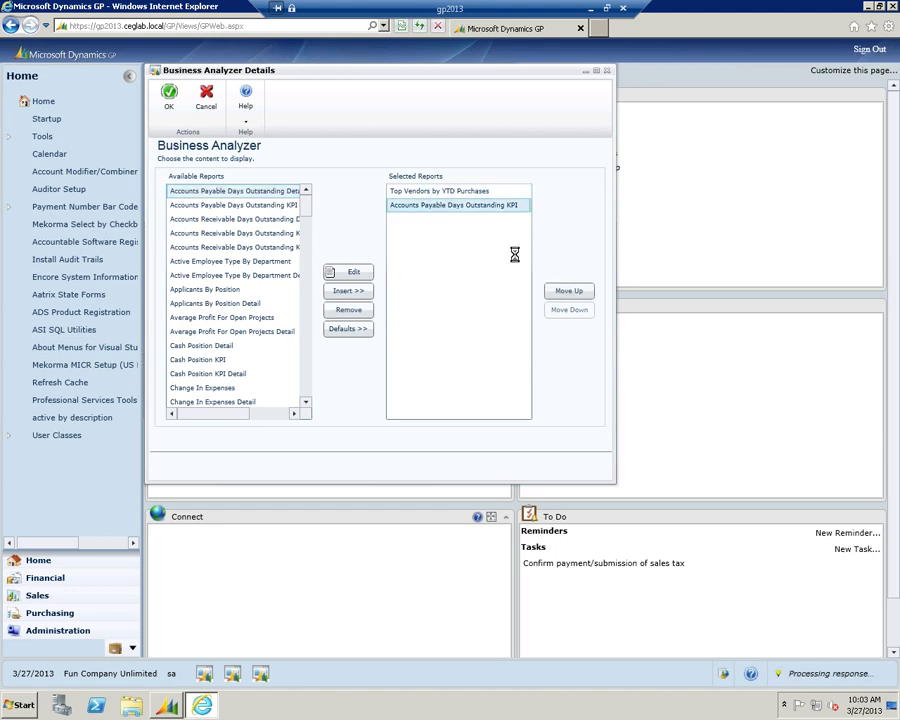
click(569, 291)
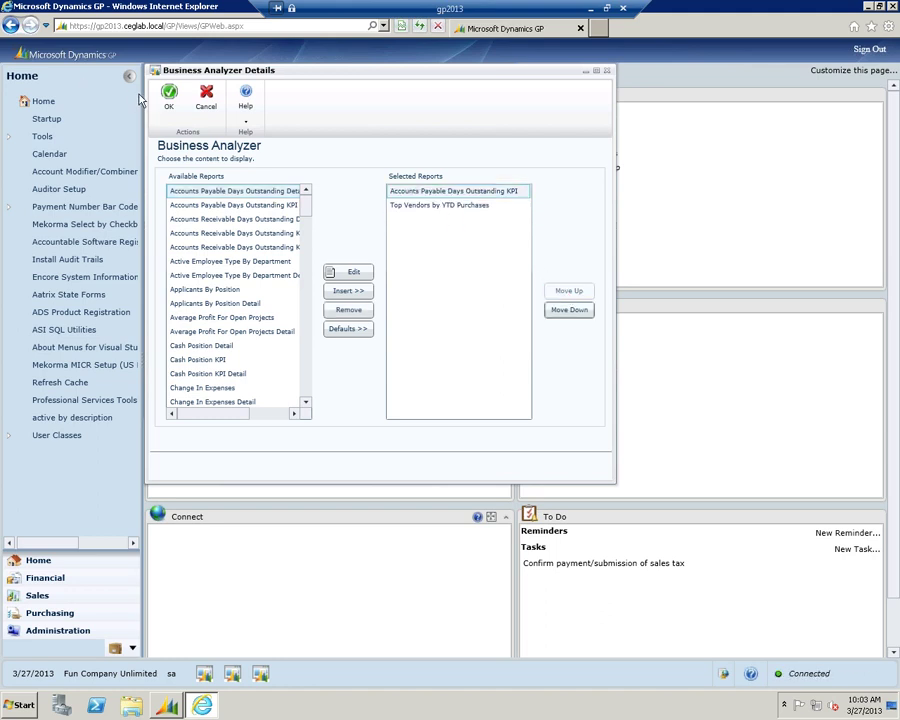
click(169, 95)
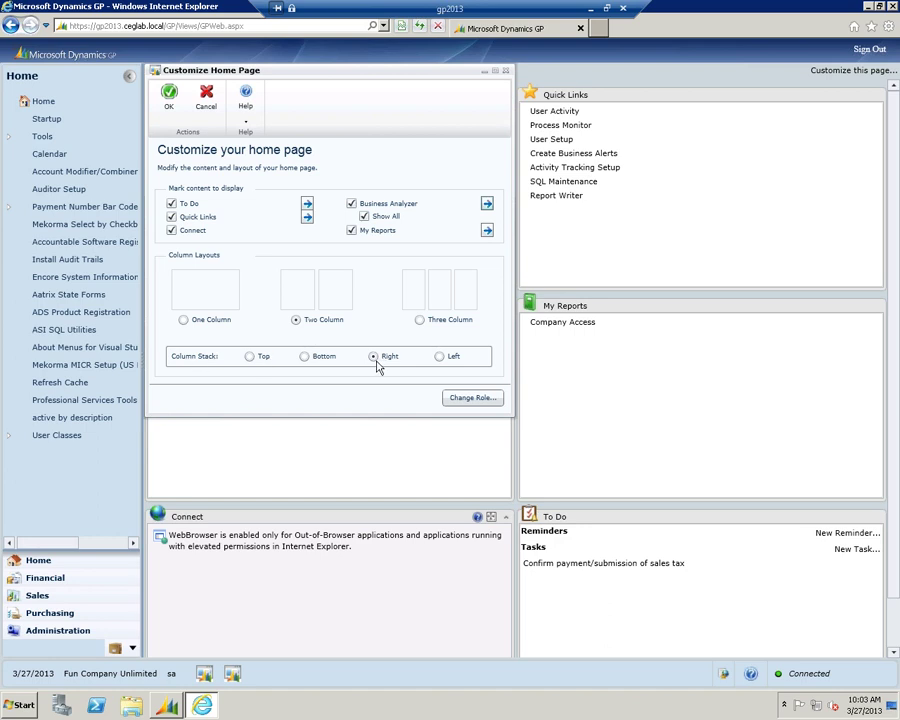
click(167, 97)
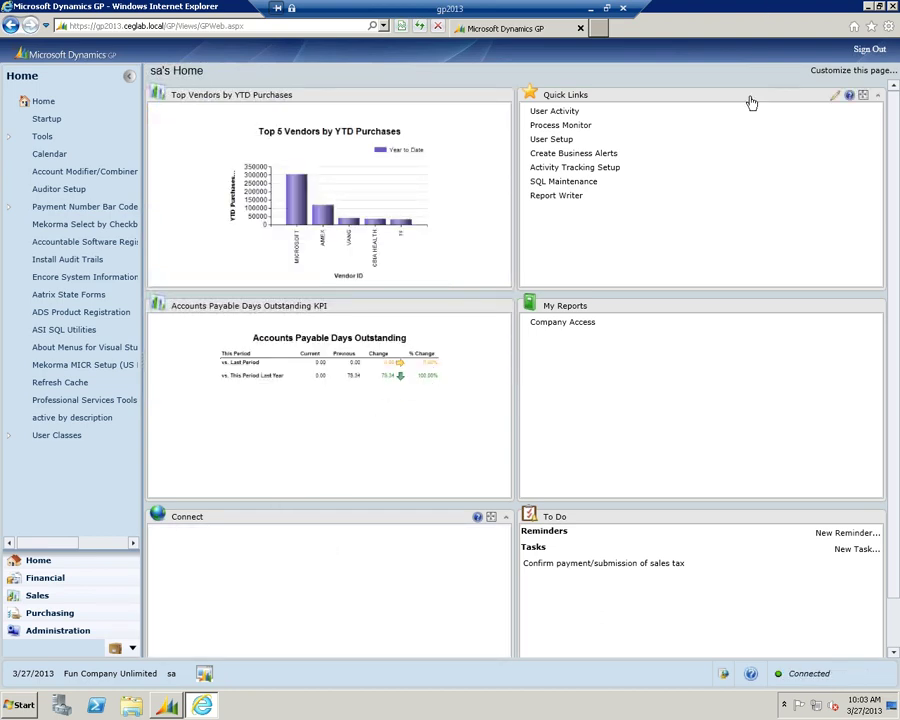
- Enlarge and restore the home page's Quick Links section, and move the Accounts Payable Days Outstanding KPI section above it
click(864, 97)
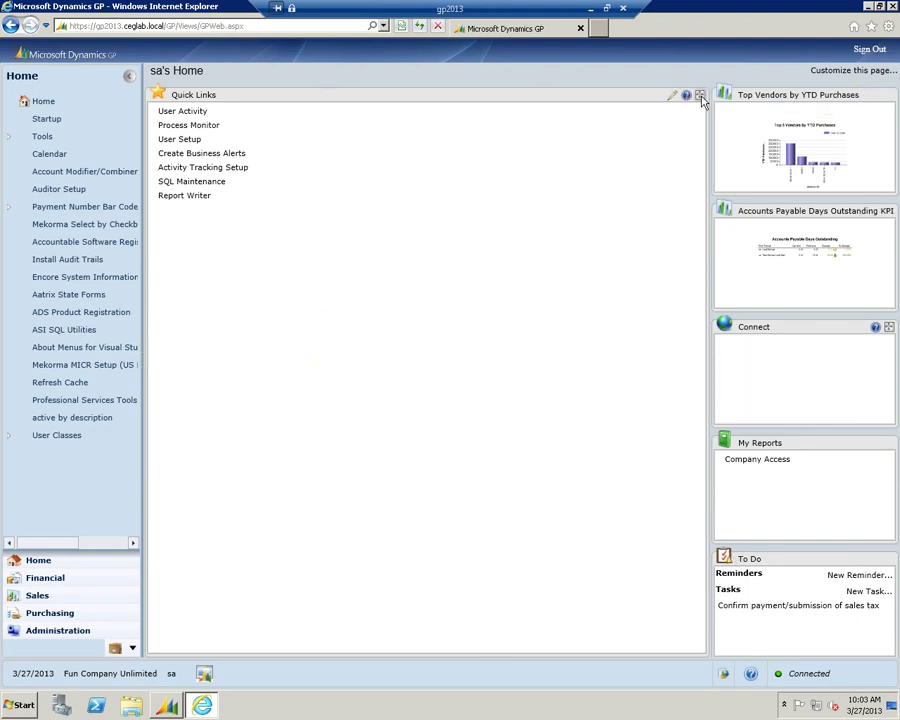
click(700, 95)
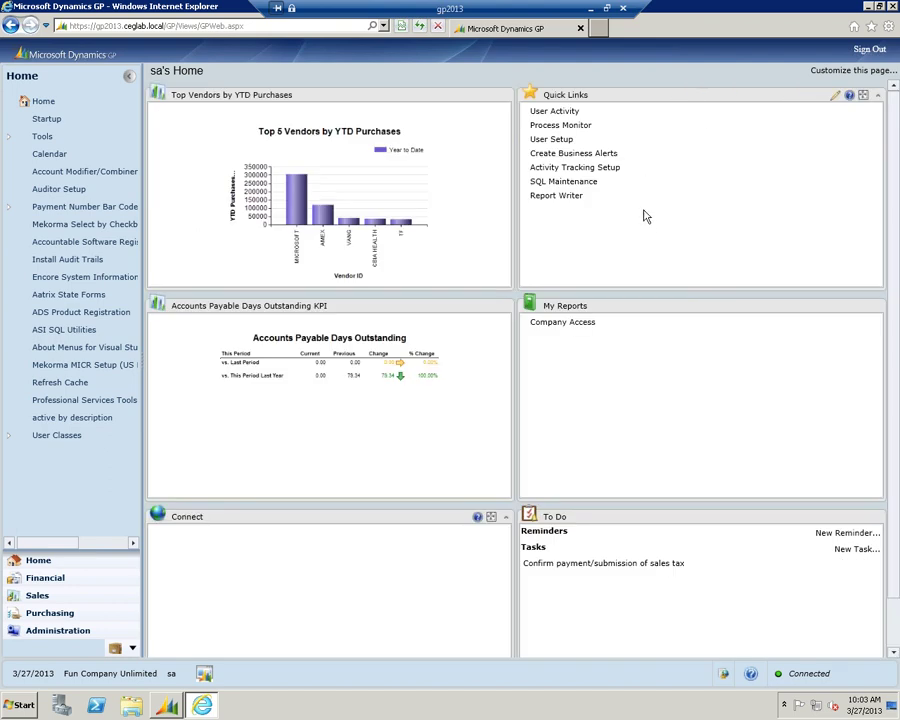
drag(282, 305, 653, 88)
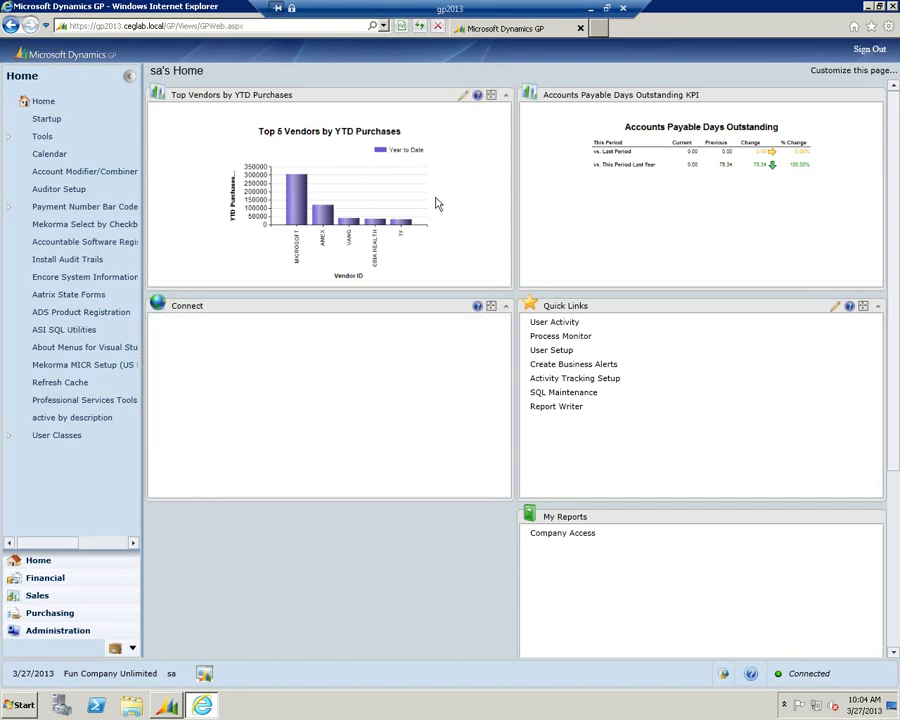
mouse_move(275, 98)
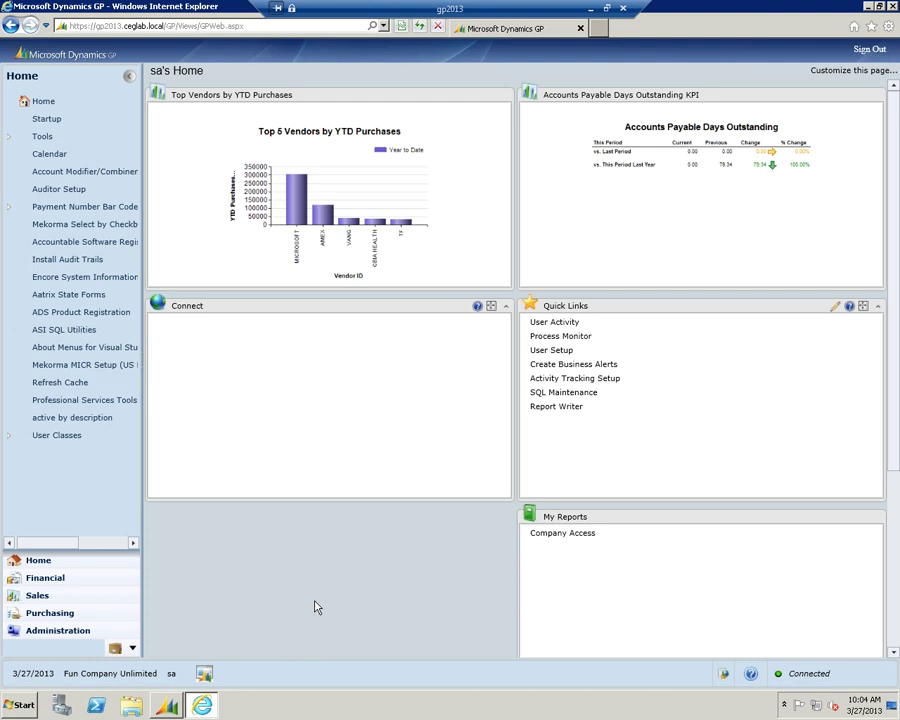
- Restore the Purchasing page's Transactions section to normal size and rearrange sections with Cards above Routines and Inquiry under Transactions
click(56, 618)
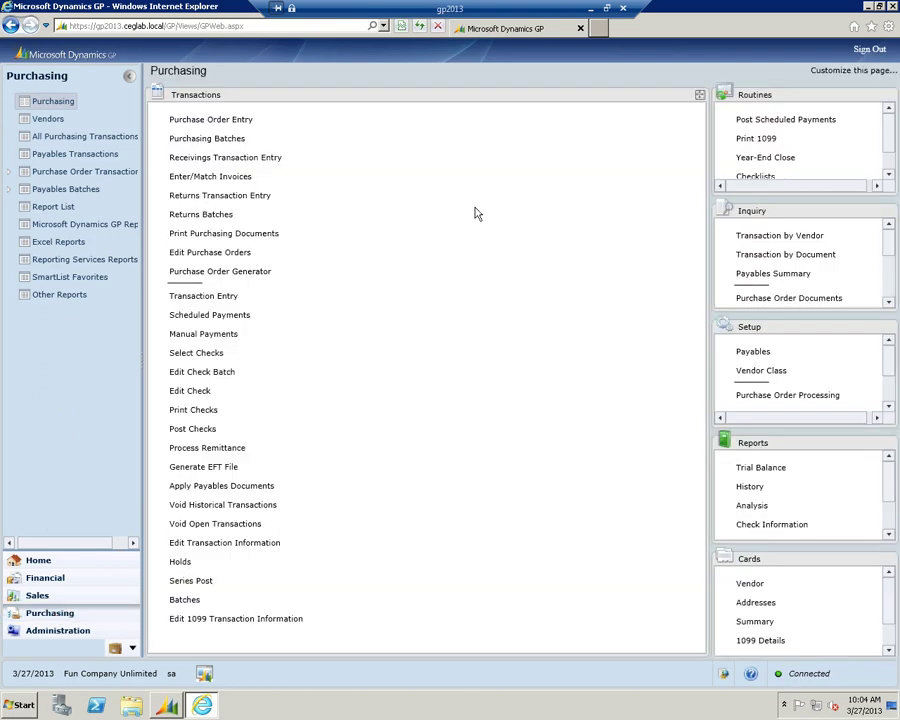
click(699, 97)
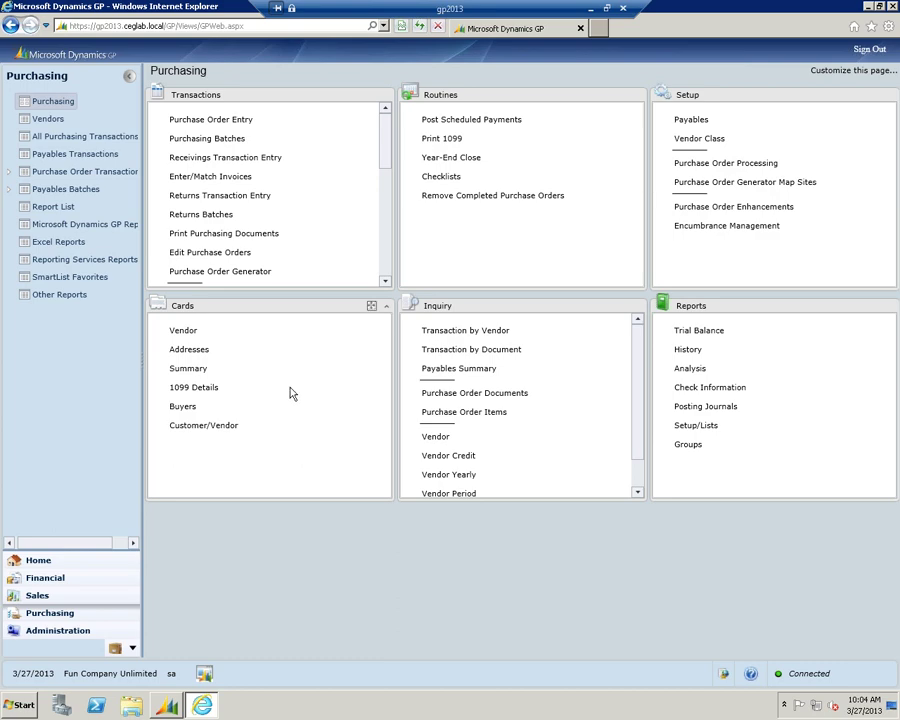
drag(466, 96, 465, 293)
drag(228, 308, 485, 102)
drag(446, 518, 183, 308)
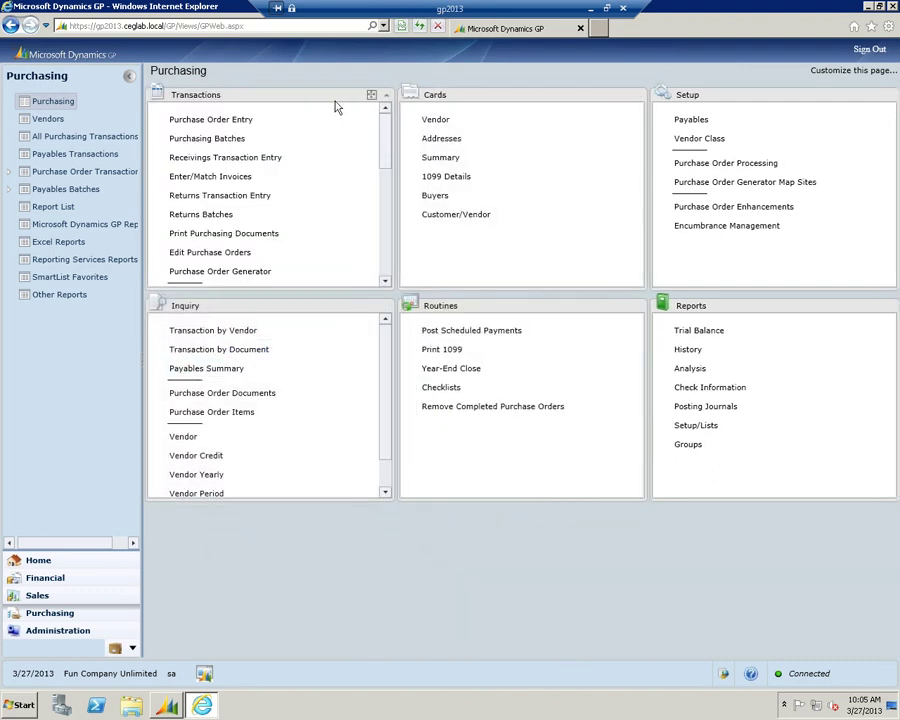
- Add the Utilities section to the Purchasing area page and finish with the Transactions section at normal size
click(371, 95)
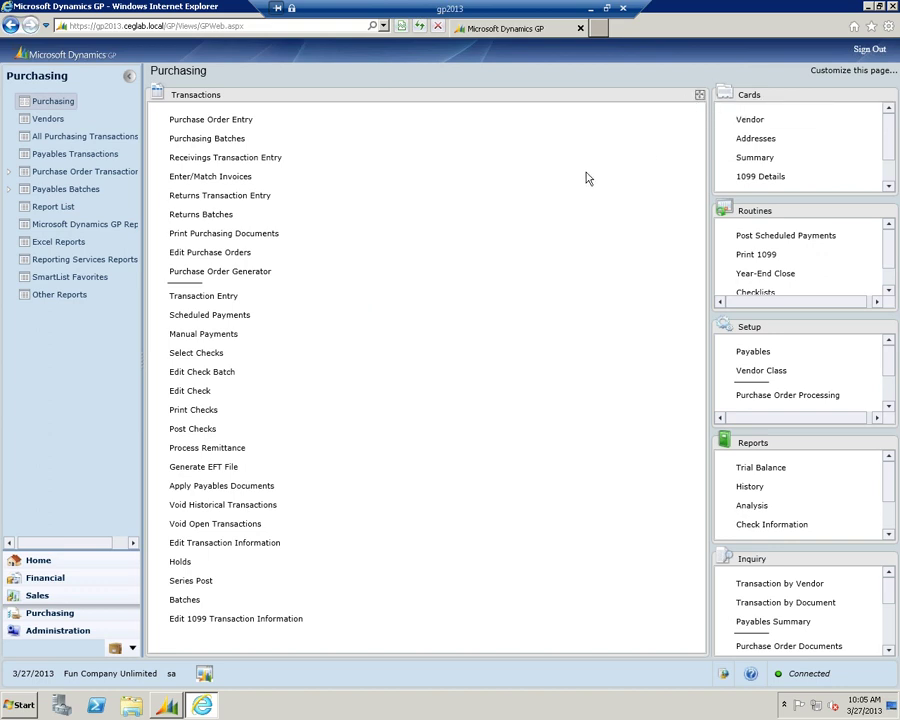
click(831, 72)
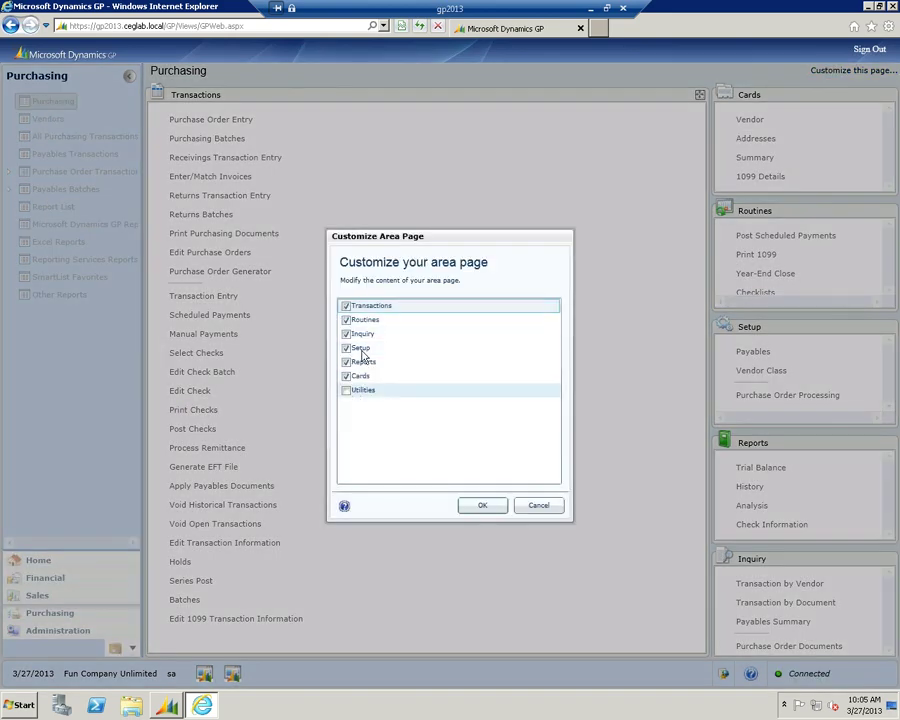
click(346, 390)
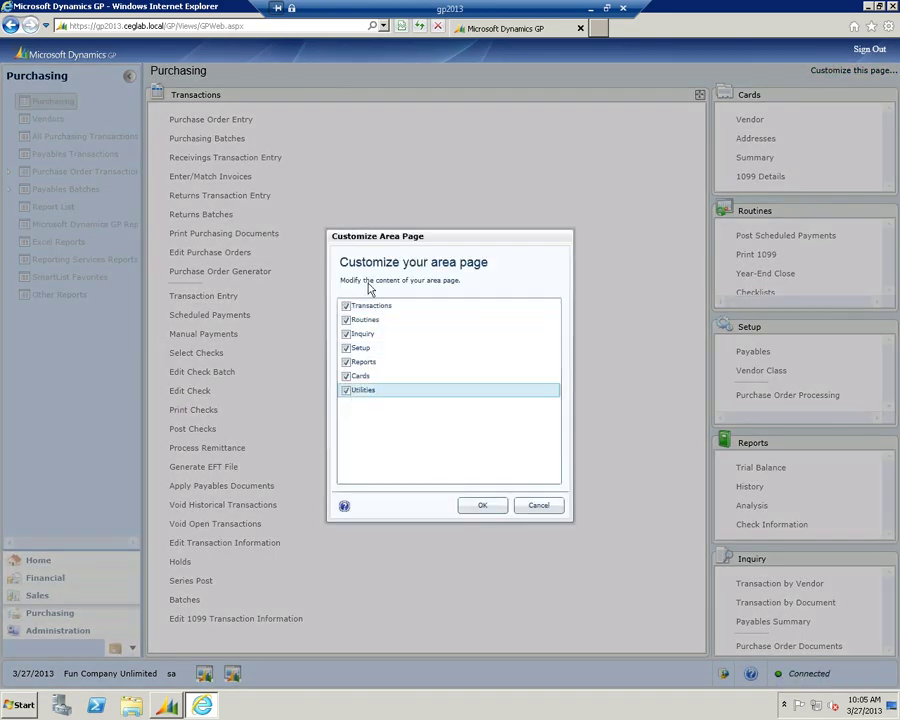
click(478, 508)
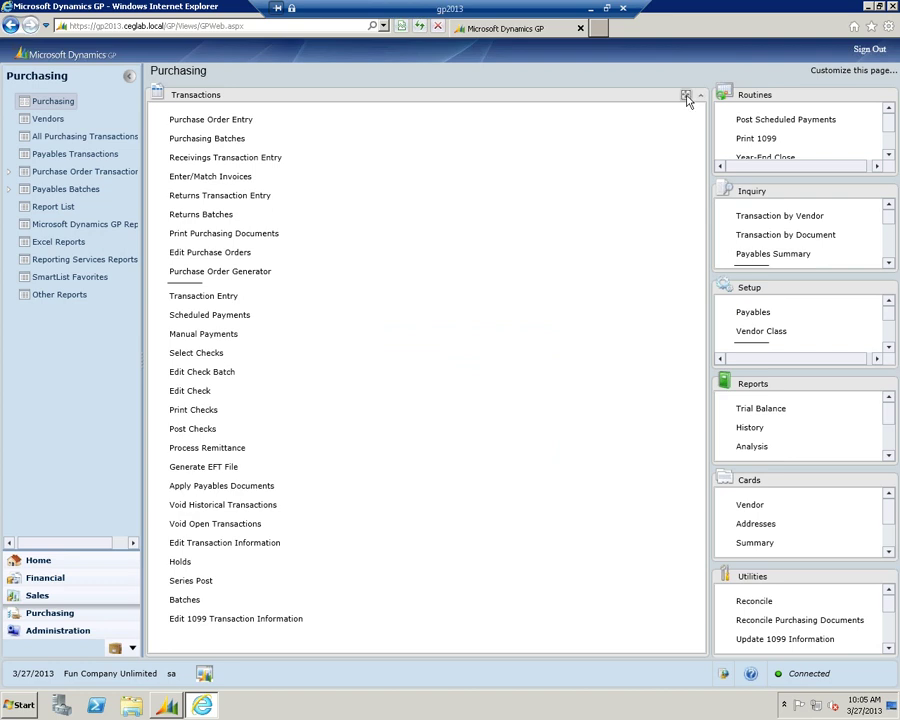
click(686, 95)
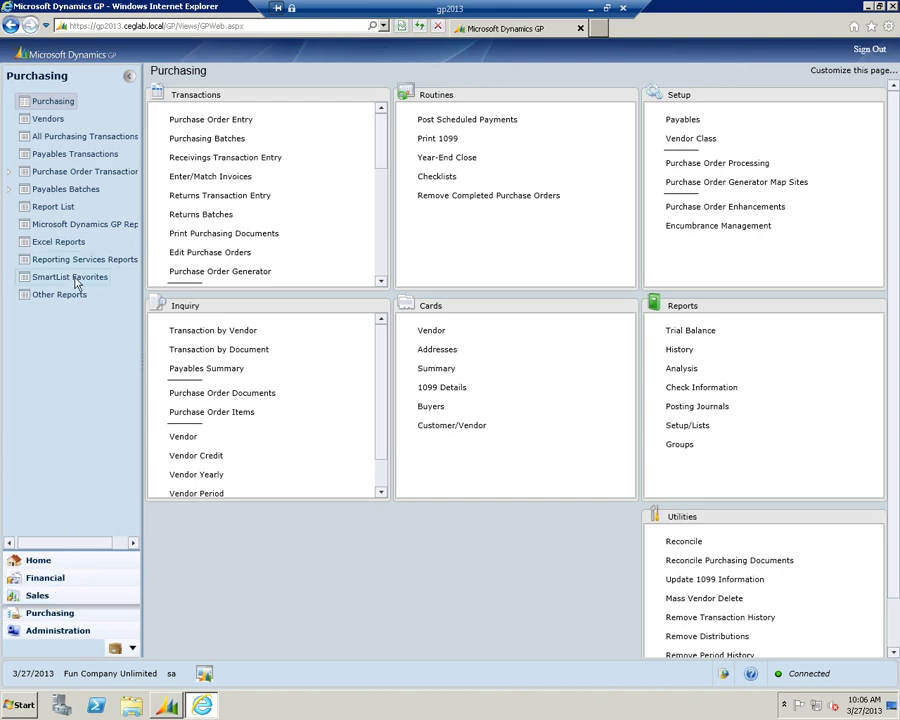
- Bring up the open SmartList window, minimize it, and preview it among the open windows
click(205, 678)
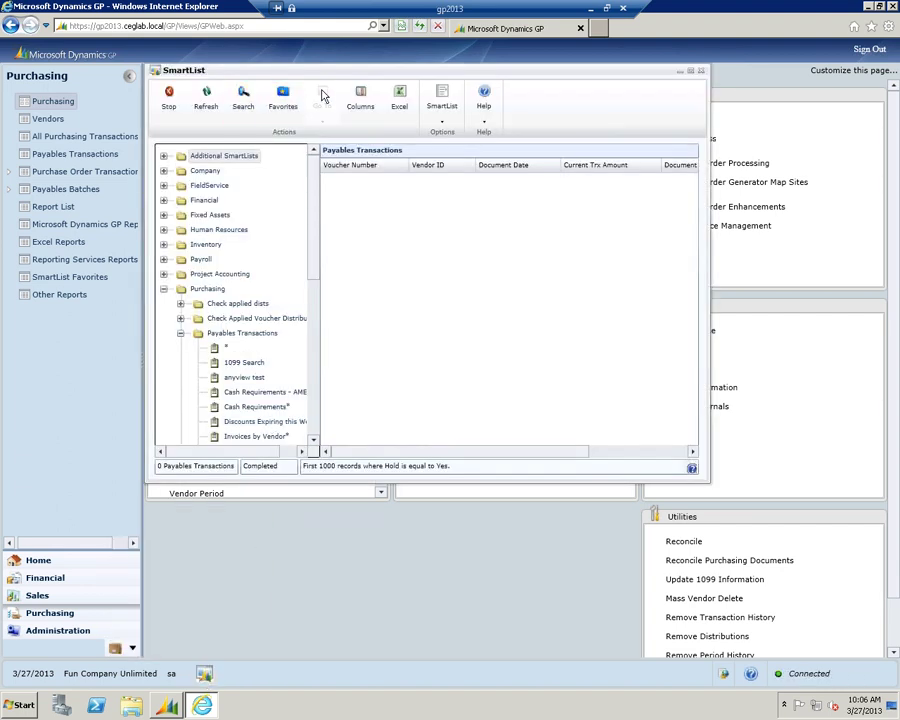
click(680, 70)
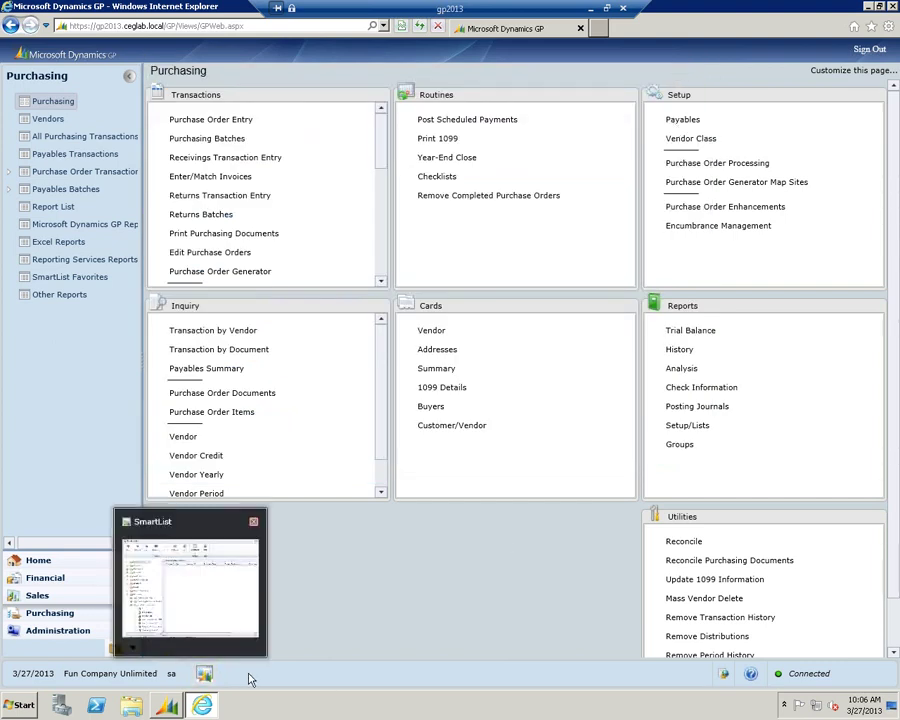
mouse_move(206, 679)
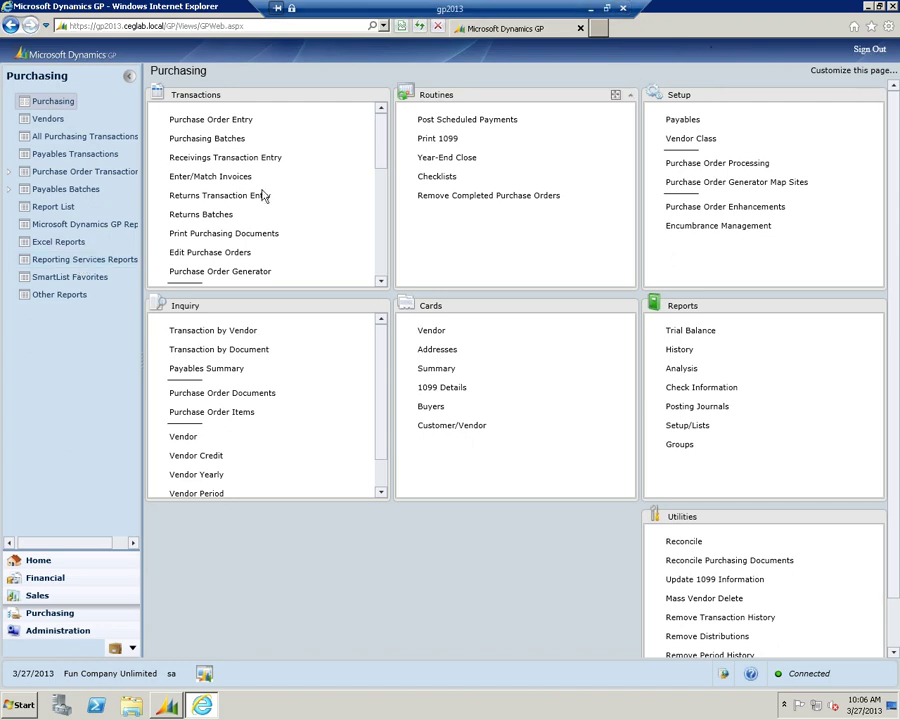
- View the Reporting Services report Aged Trial Balance - by Document Date for Purchasing, sorted by Vendor Name
click(53, 262)
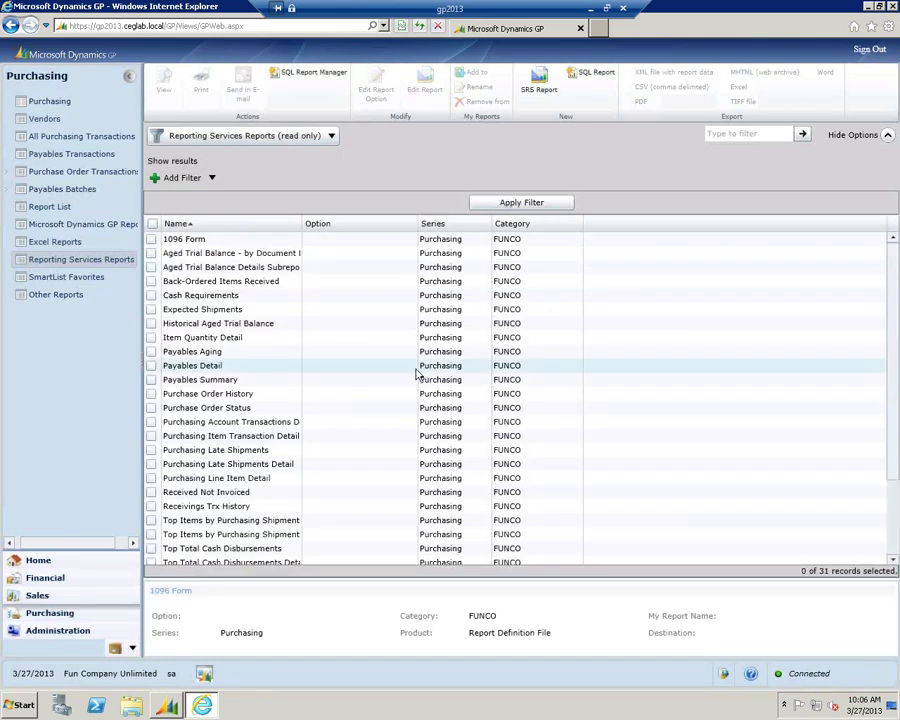
click(210, 255)
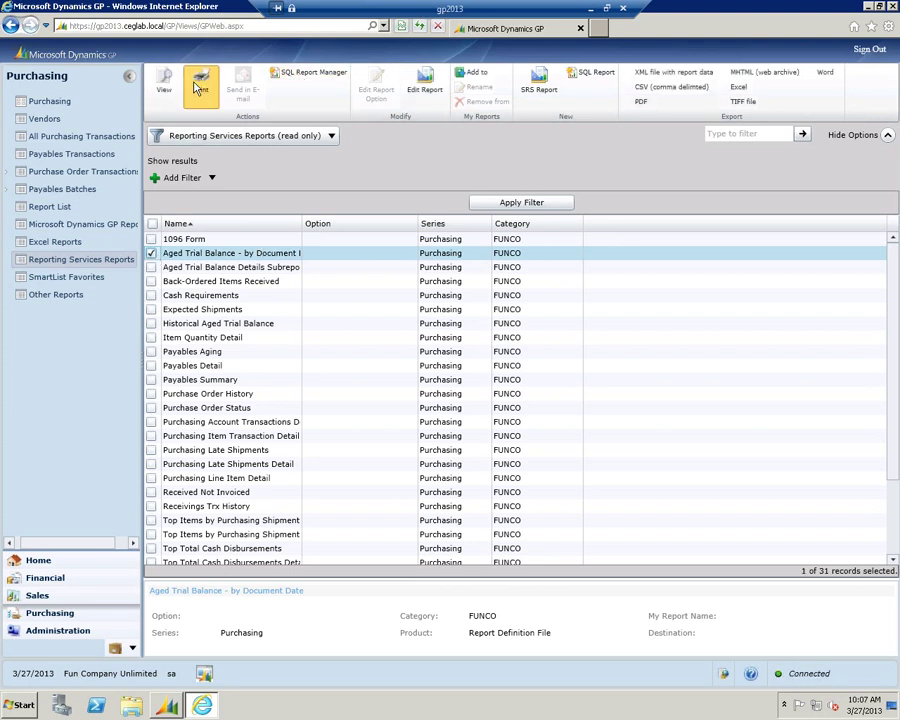
click(164, 82)
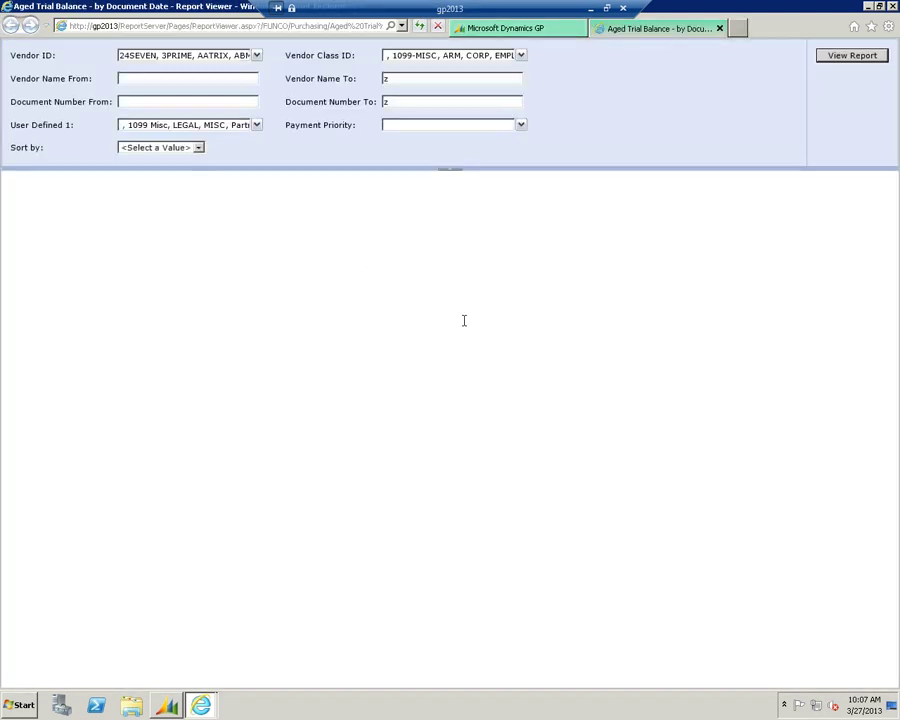
click(203, 149)
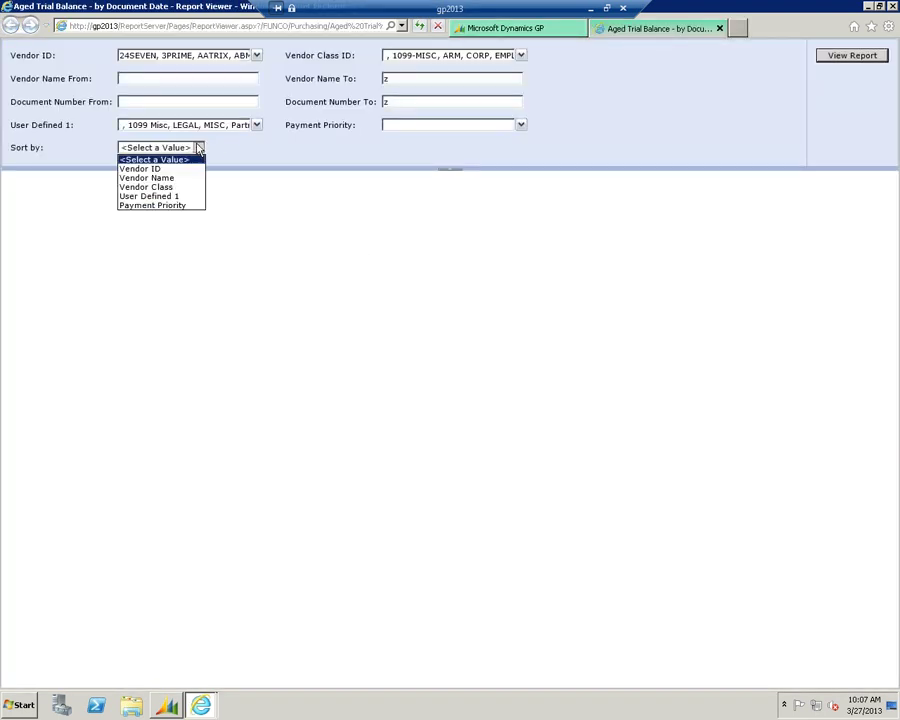
click(152, 176)
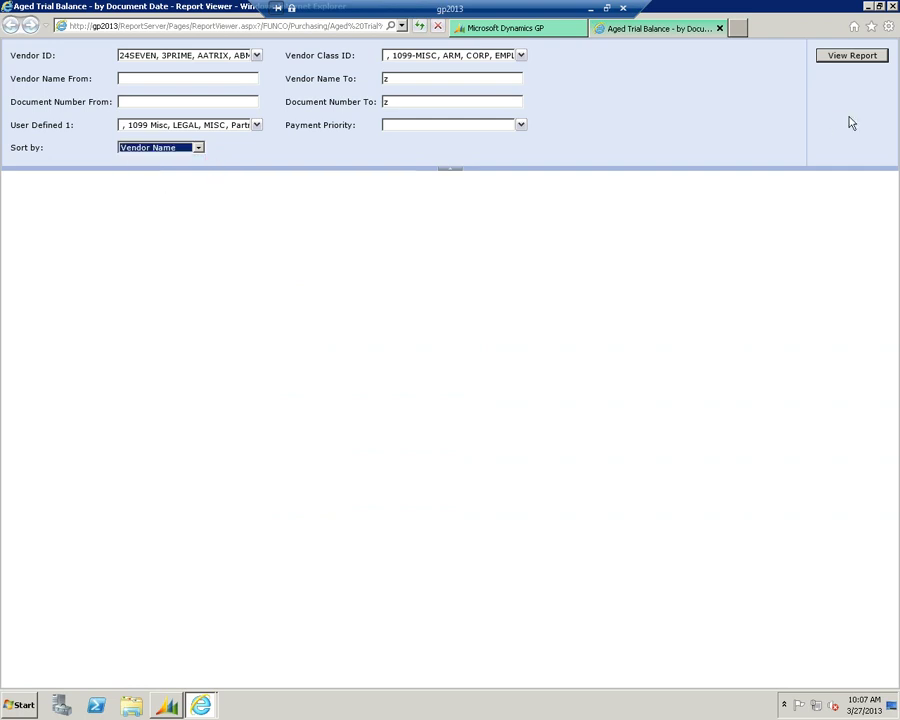
click(842, 57)
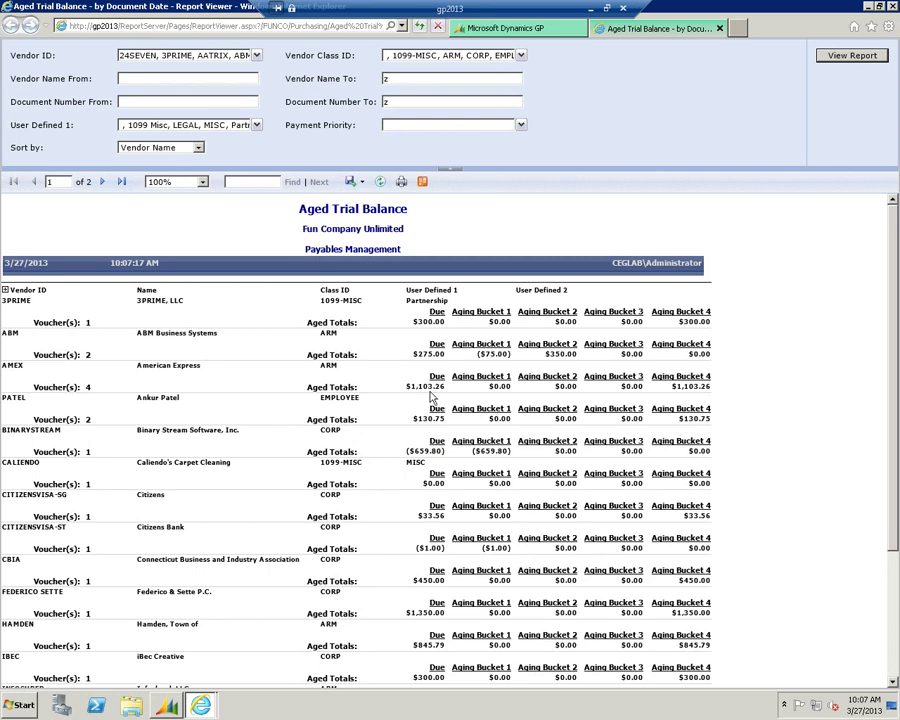
- Inspect the Aged Trial Balance report's voucher details and available export formats, and close the report
click(5, 289)
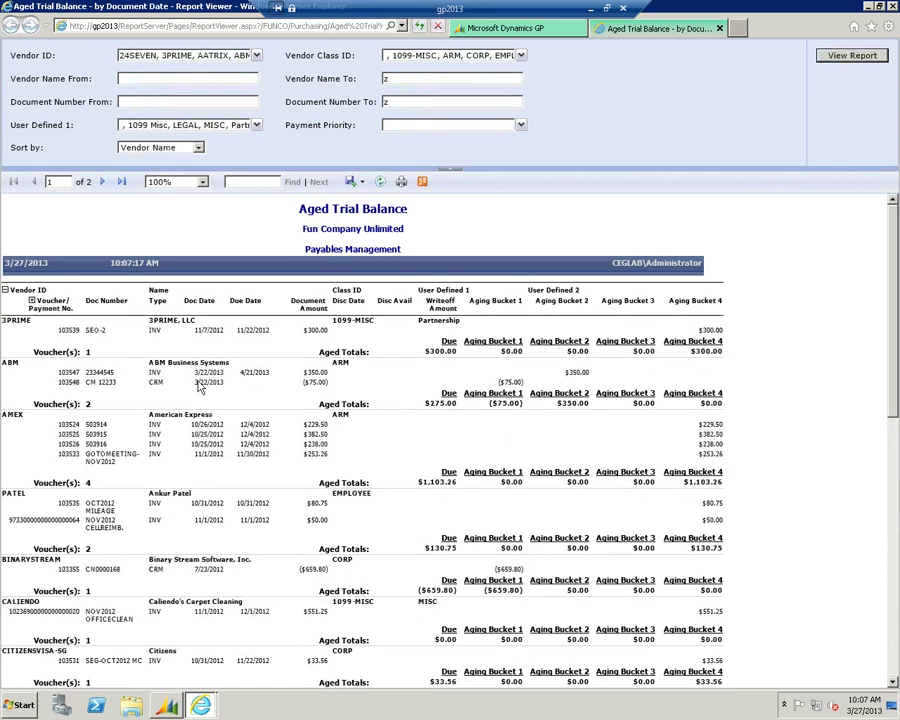
click(5, 290)
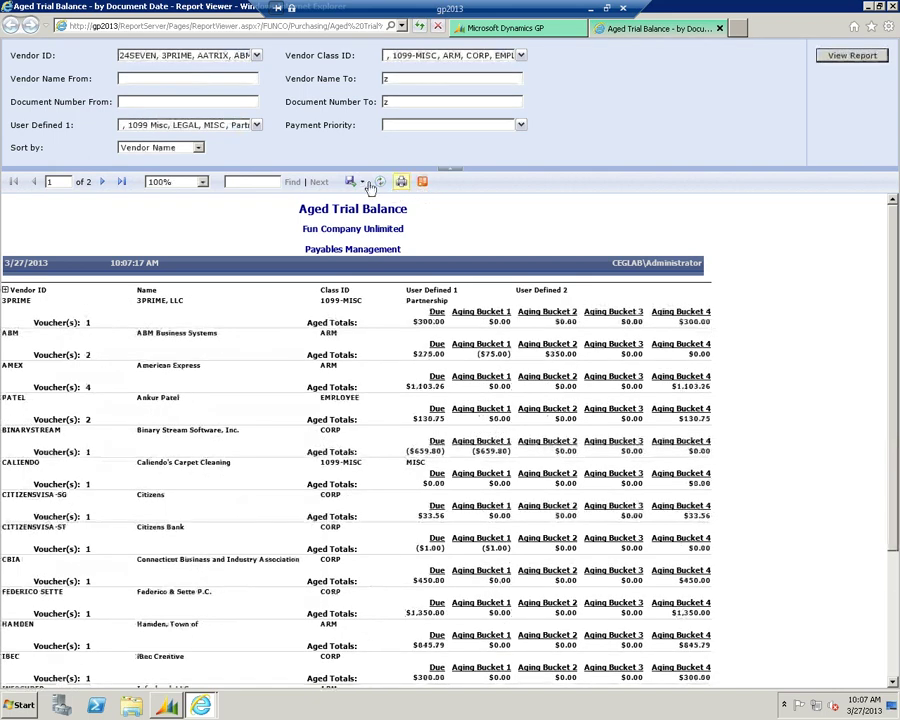
click(358, 184)
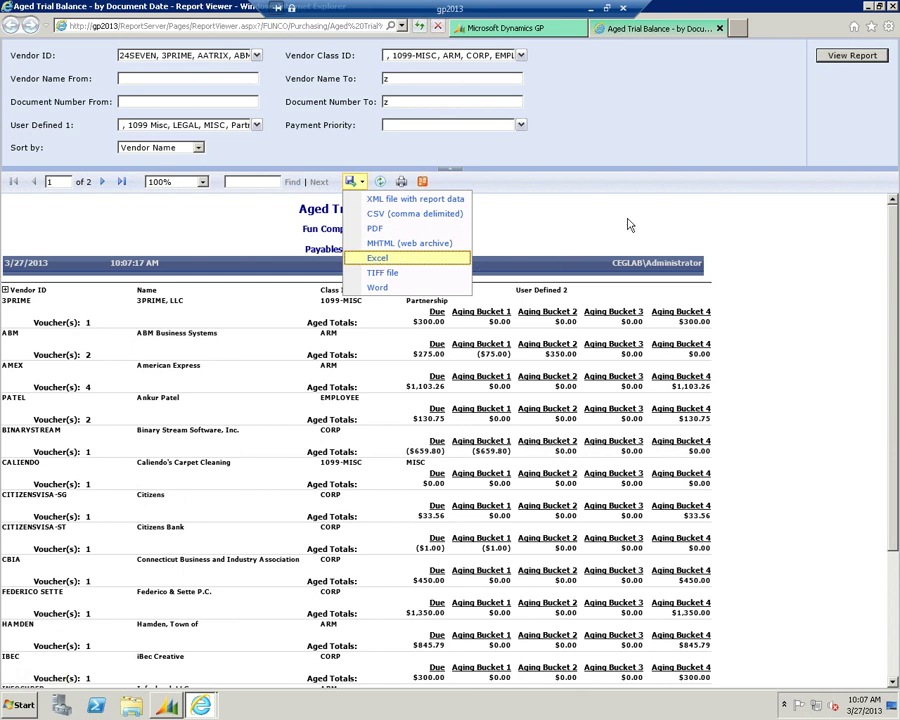
click(722, 29)
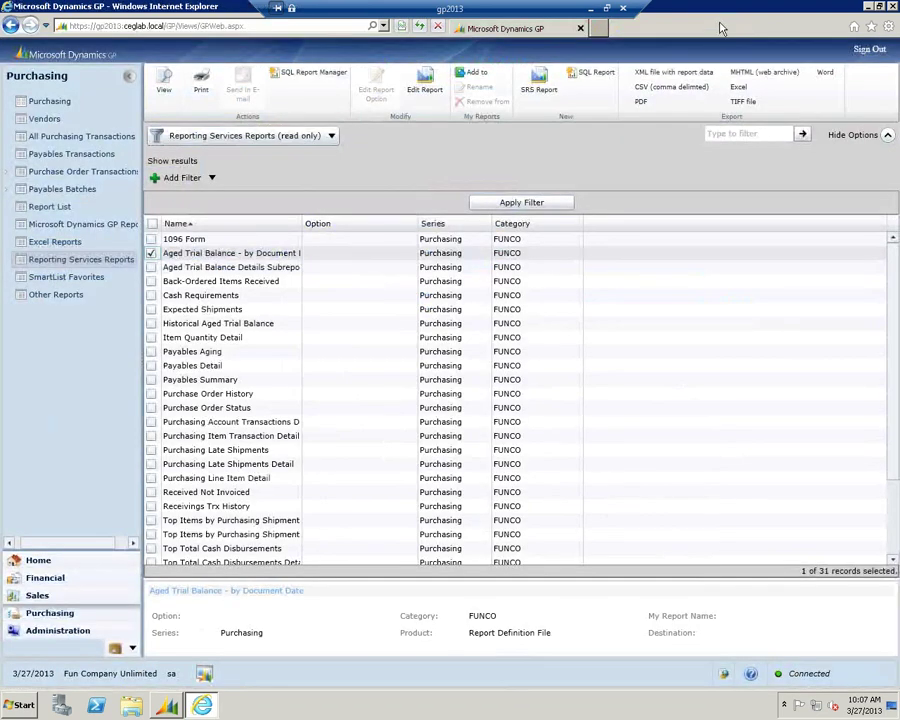
- Return to the Purchasing area page and open the Vendor card for maintenance
click(38, 106)
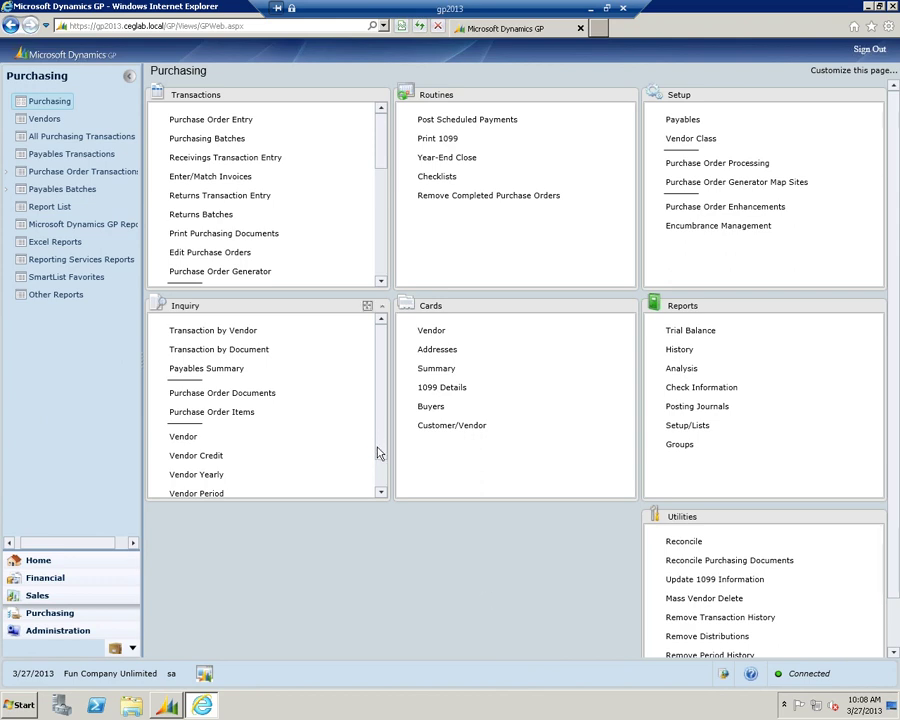
click(433, 338)
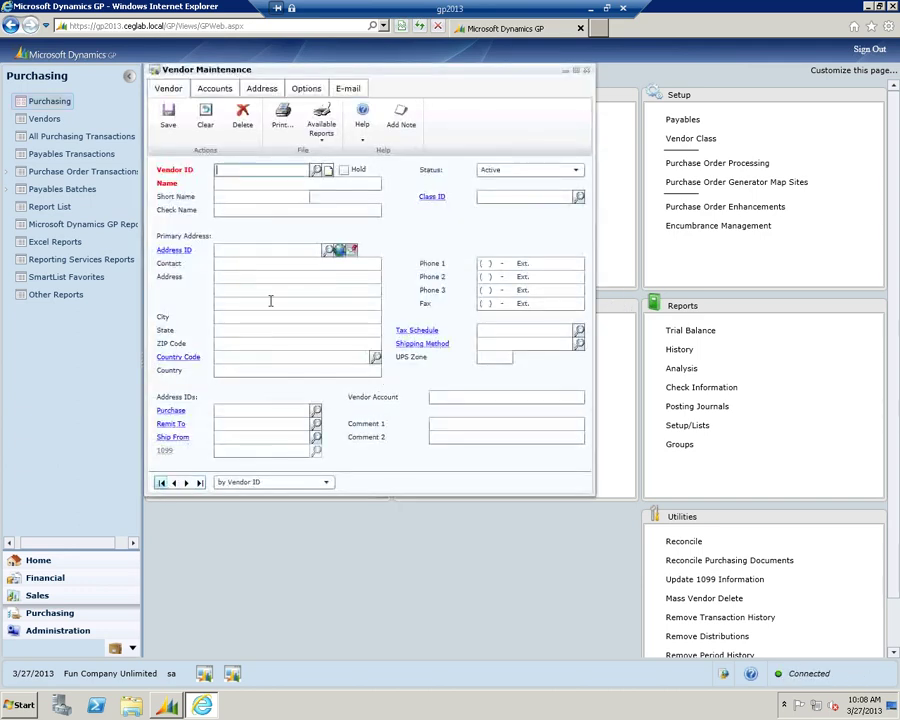
- Load vendor ABM, arrange its Vendor Maintenance window beside SmartList with the navigation pane collapsed, and close SmartList
click(230, 185)
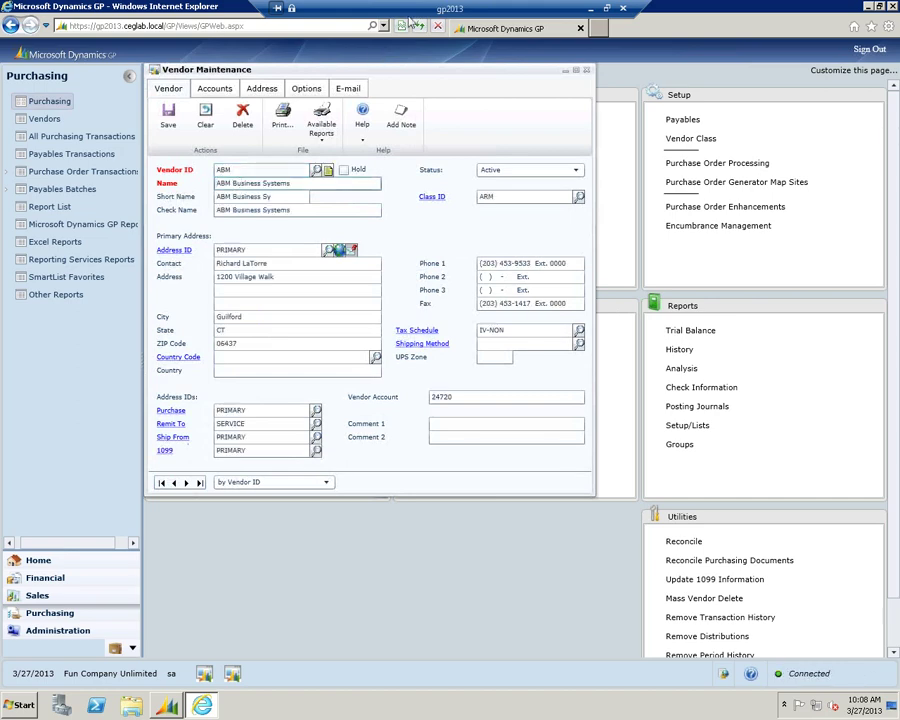
drag(493, 76, 805, 84)
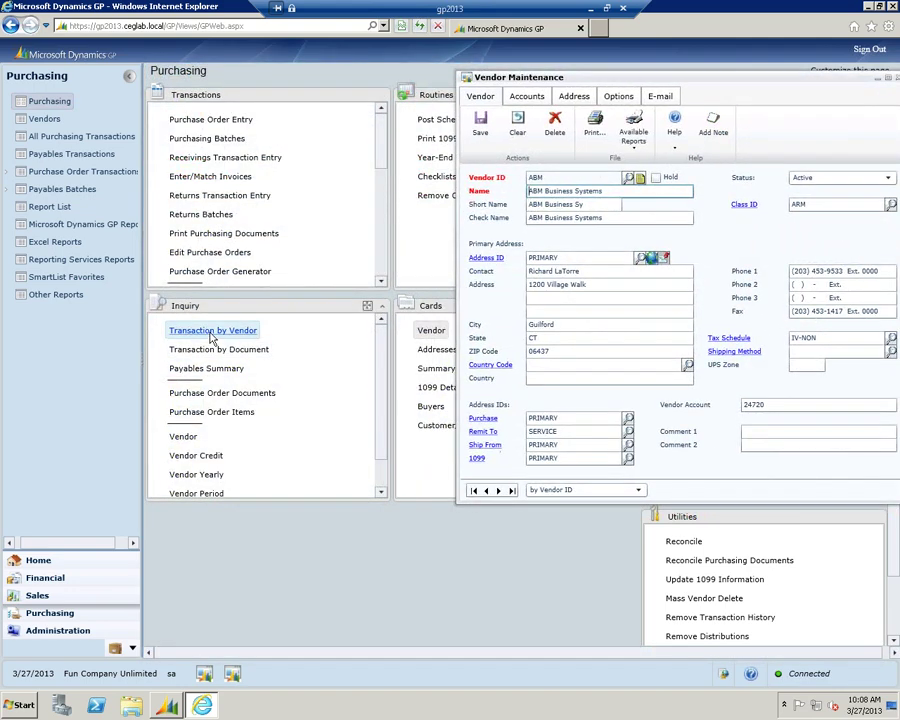
click(204, 676)
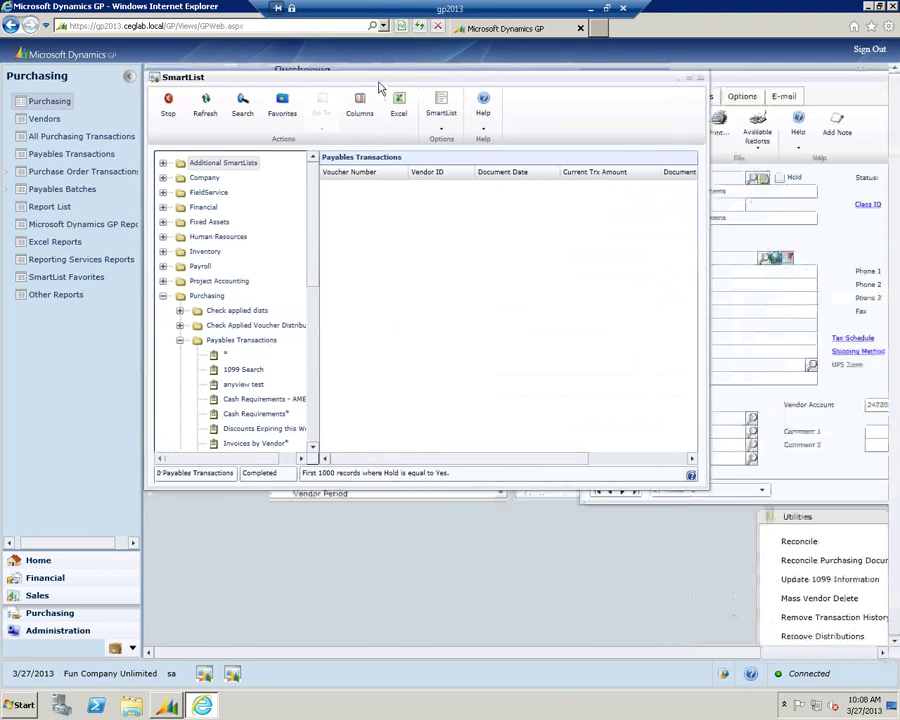
click(128, 76)
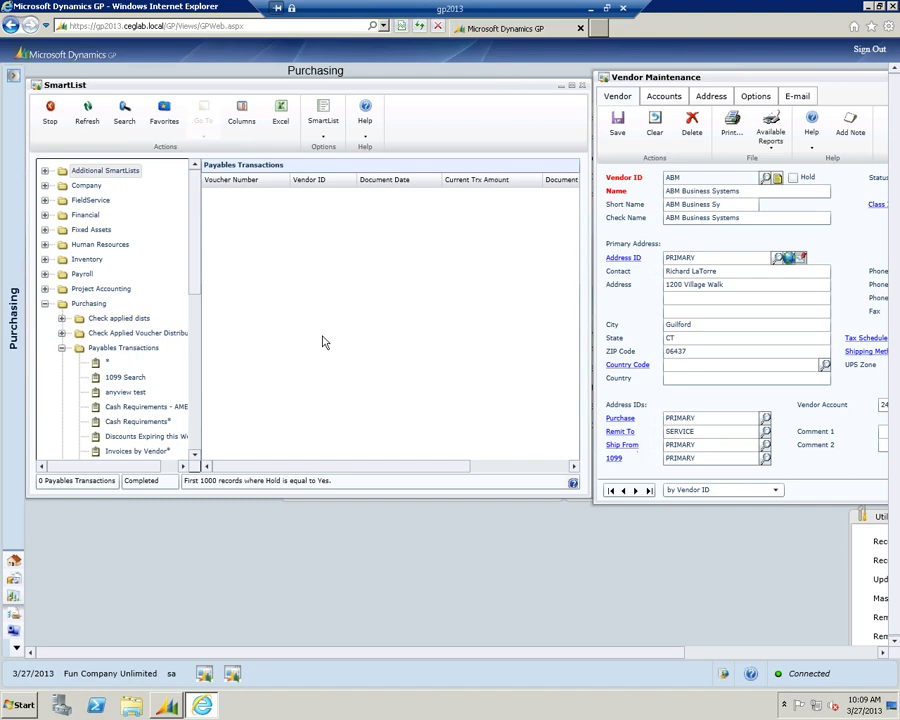
click(697, 80)
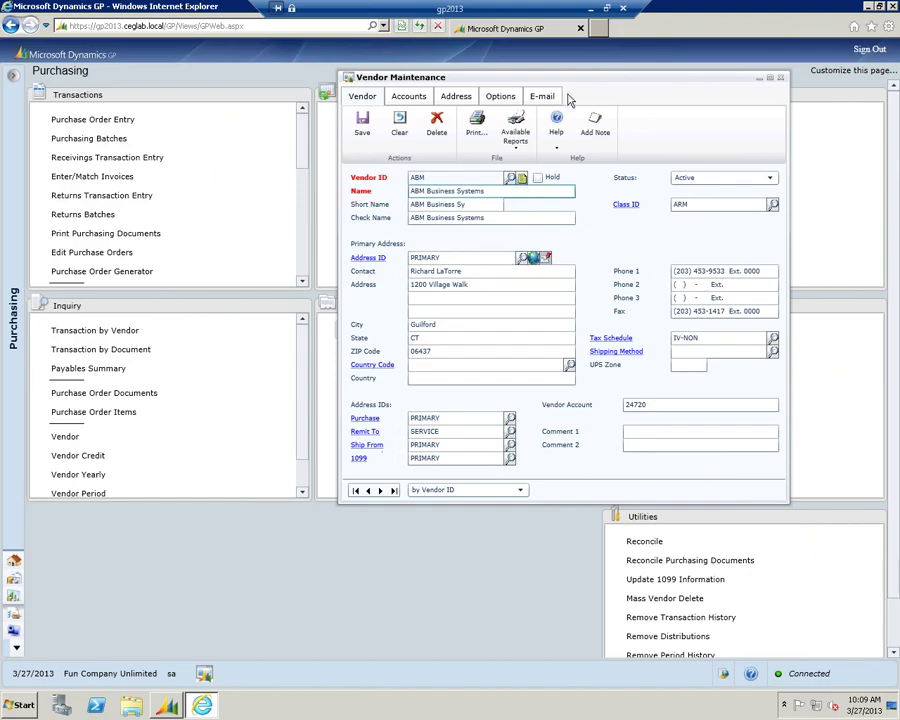
- Switch to the PowerPoint slide show, advance it to the Vendor slide, and return to the gp2013 remote session
click(591, 9)
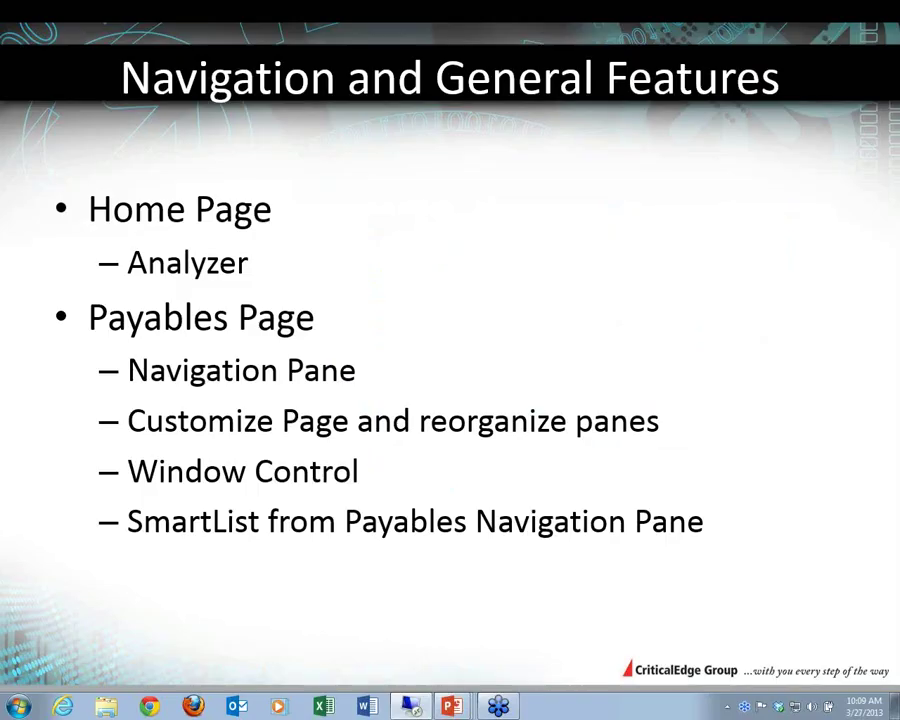
click(248, 608)
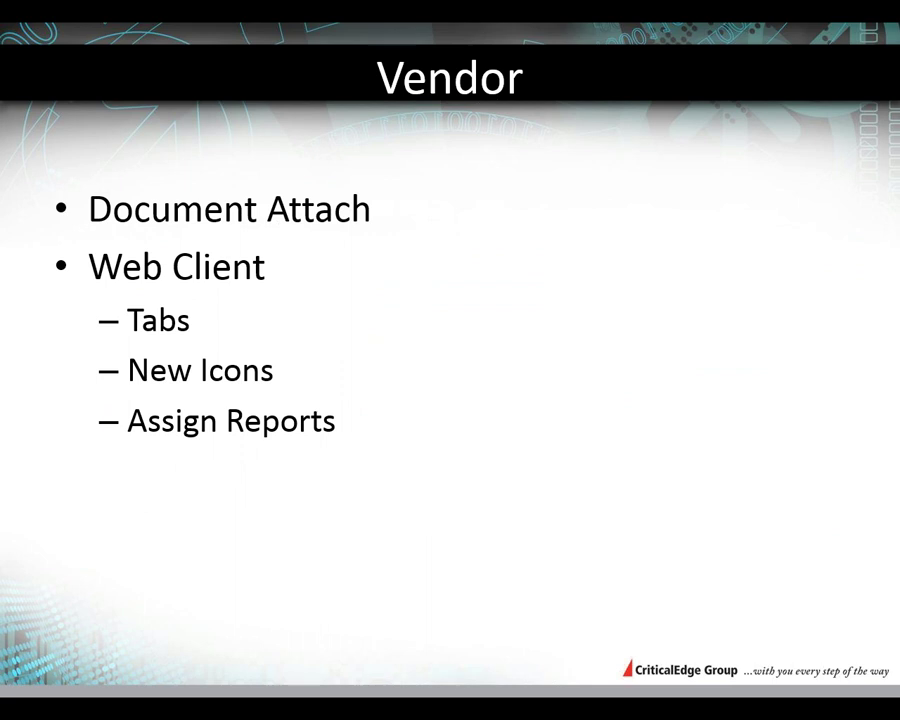
key(alt+Tab)
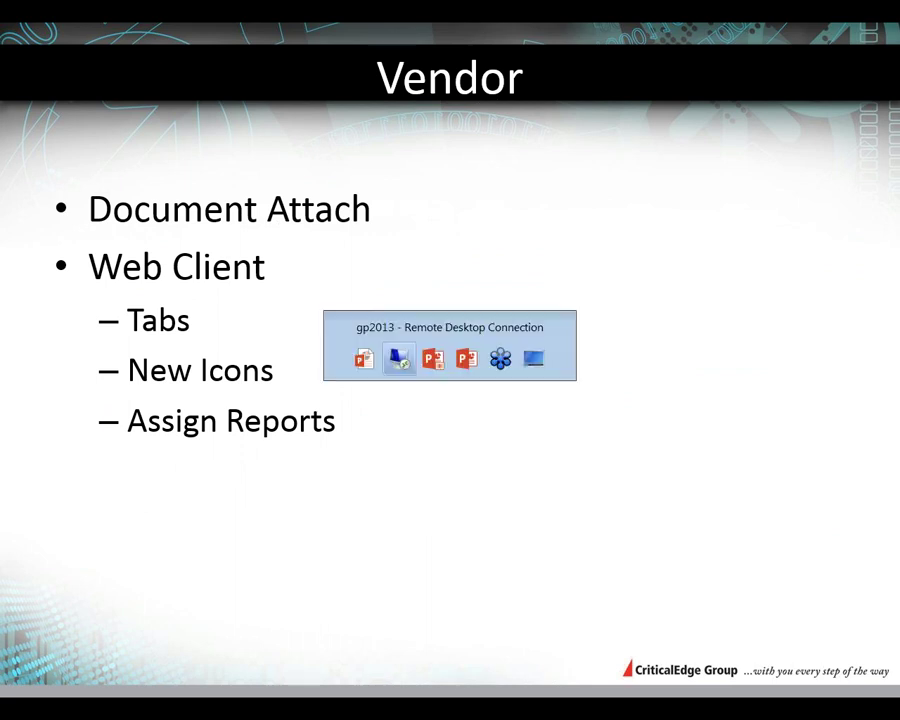
key(alt+Tab)
key(alt+Tab)
key(alt+Tab)
key(alt+Tab)
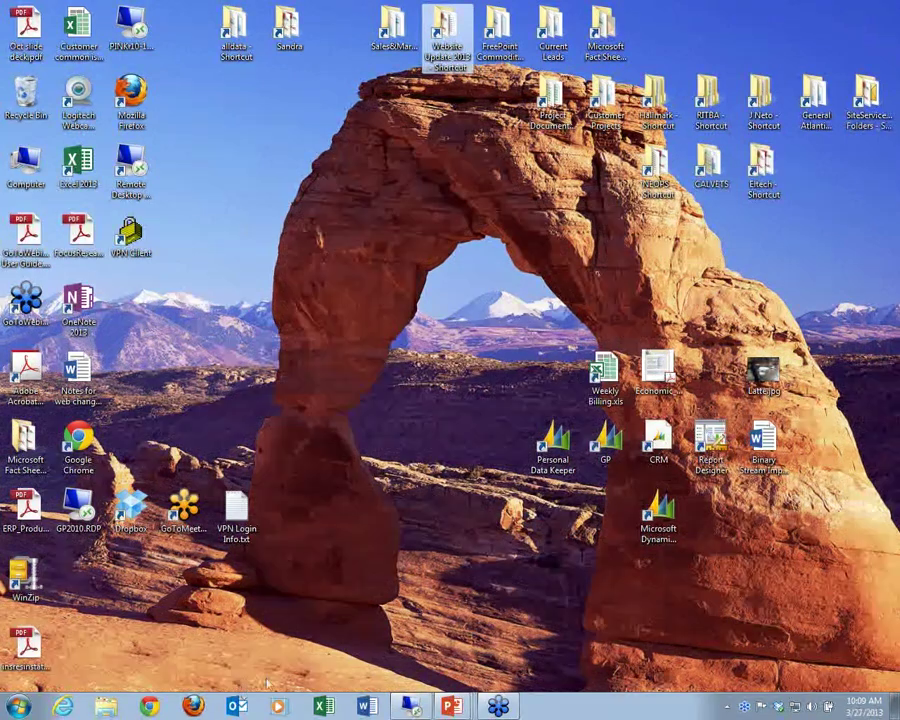
key(alt+Tab)
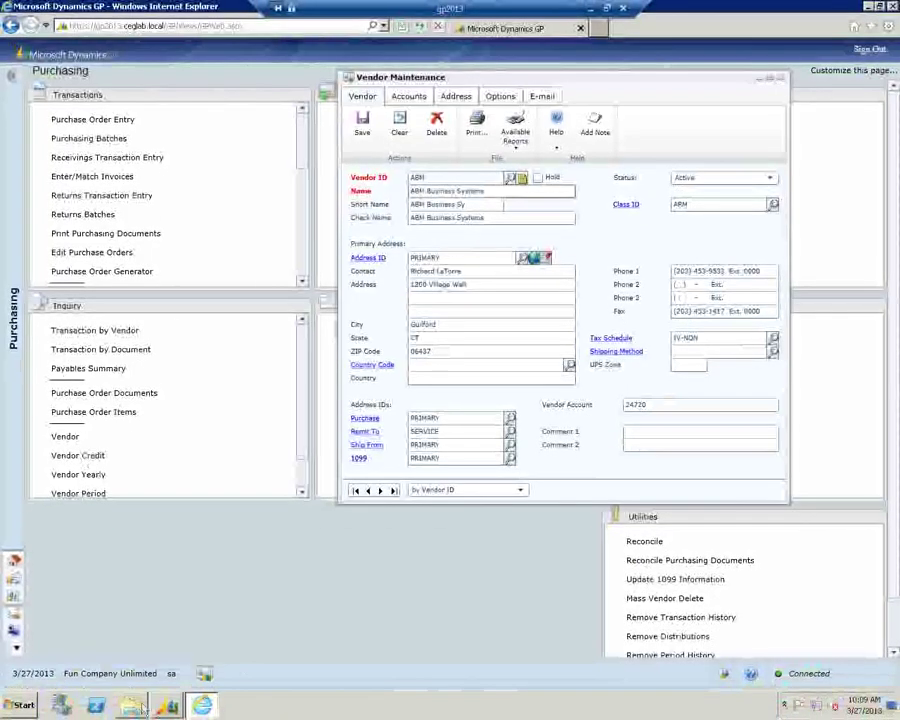
- Switch to the Dynamics GP desktop client and load the Aaron Fitz Electrical vendor card in Vendor Maintenance
click(167, 707)
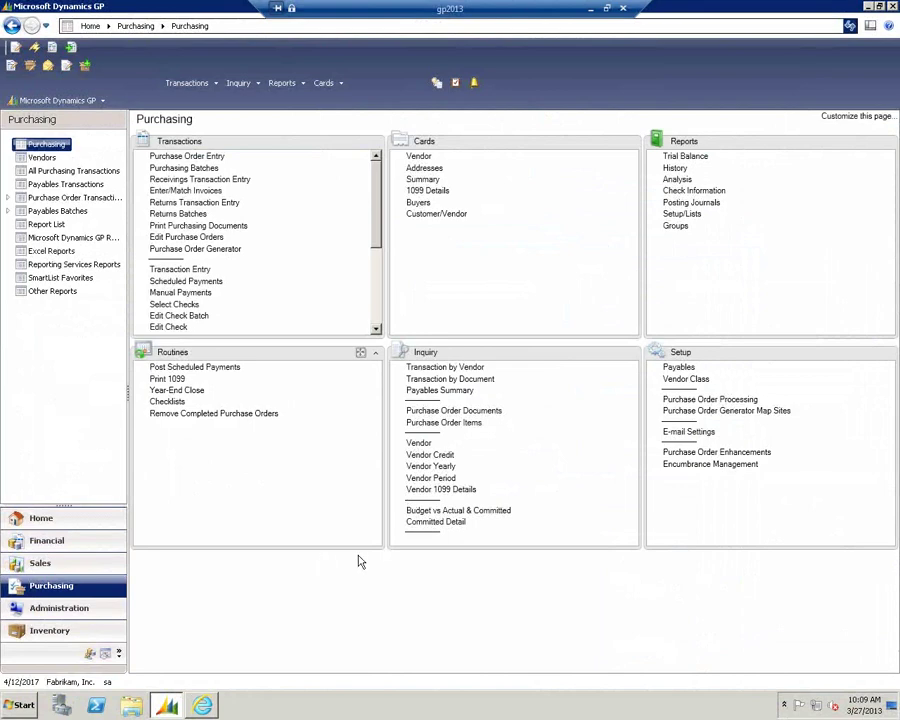
click(168, 707)
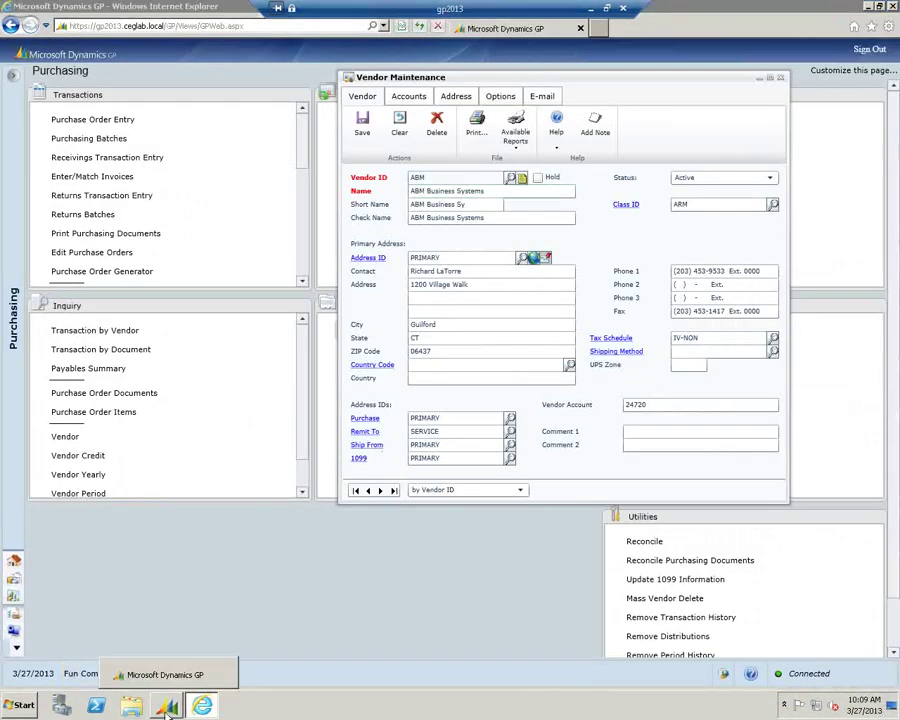
click(168, 707)
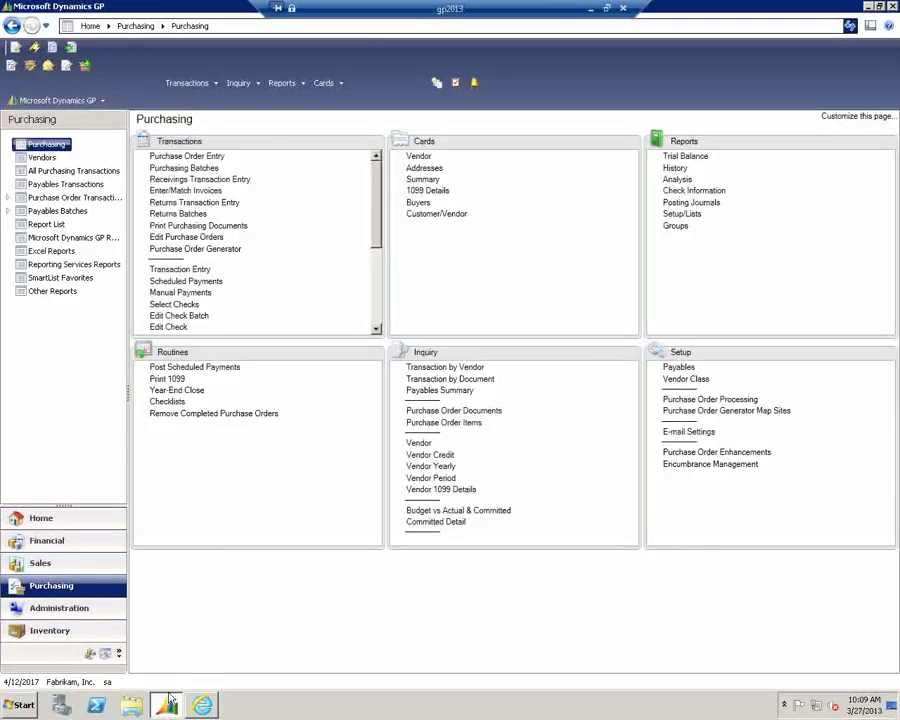
click(416, 155)
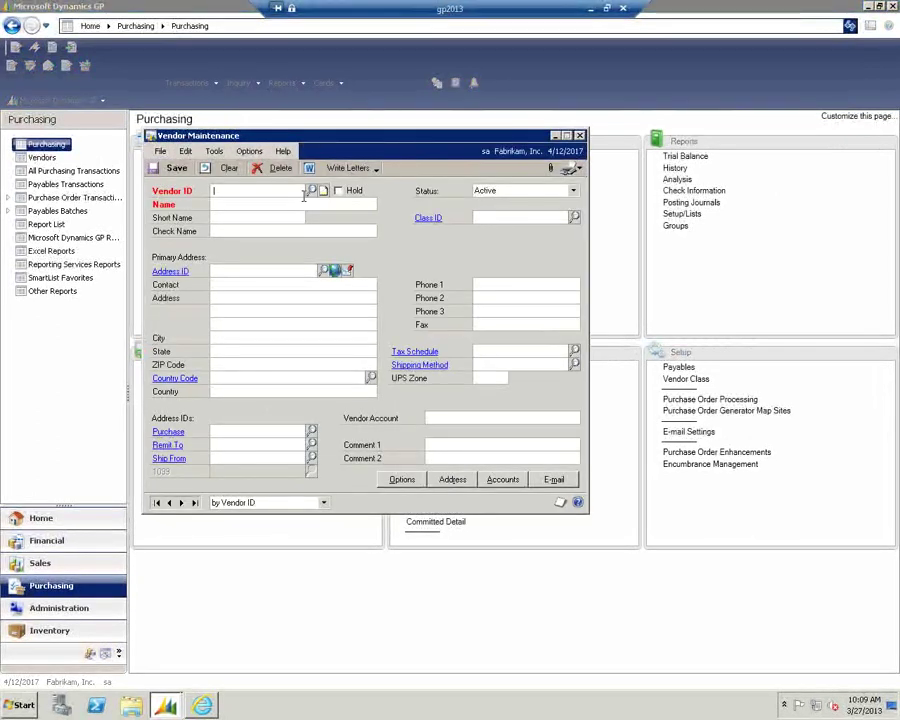
text(A)
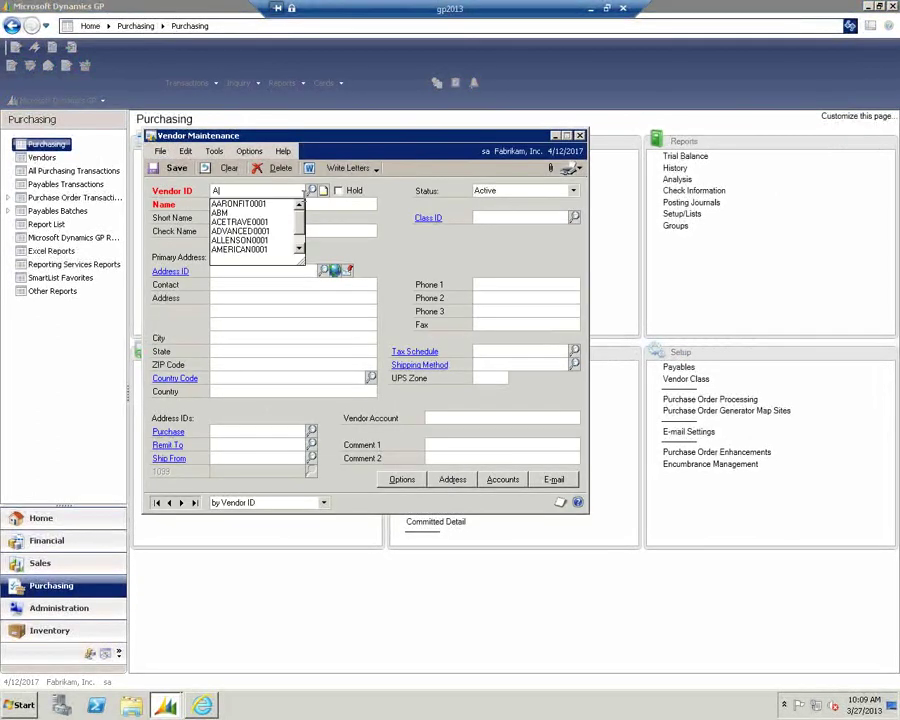
click(249, 203)
key(Tab)
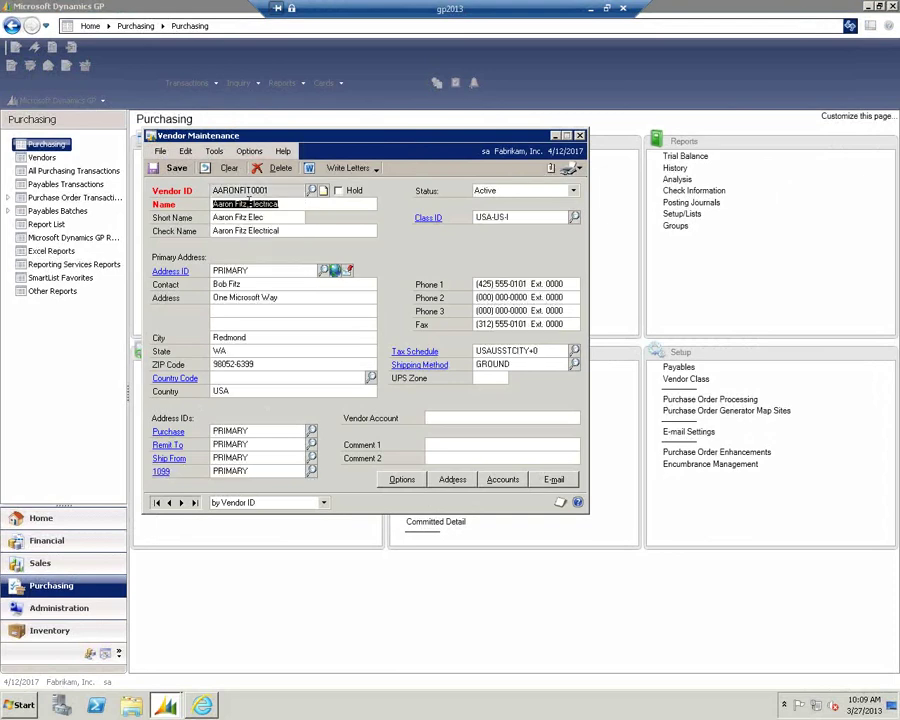
- Attach SecurityPlanning.pdf from the GP2013 Documentation folder to the Aaron Fitz Electrical vendor card
click(551, 170)
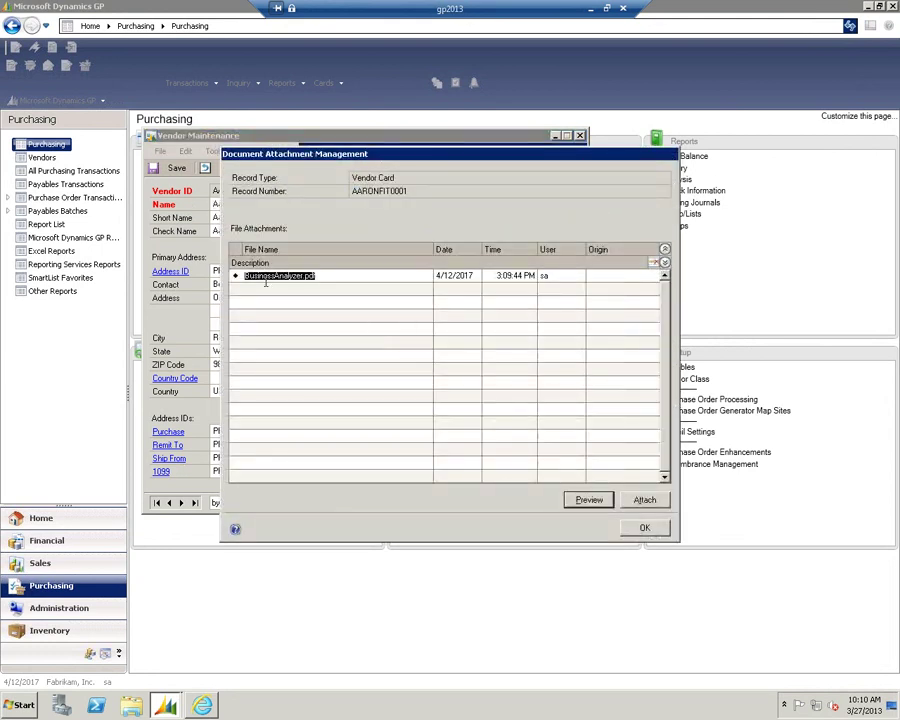
click(645, 502)
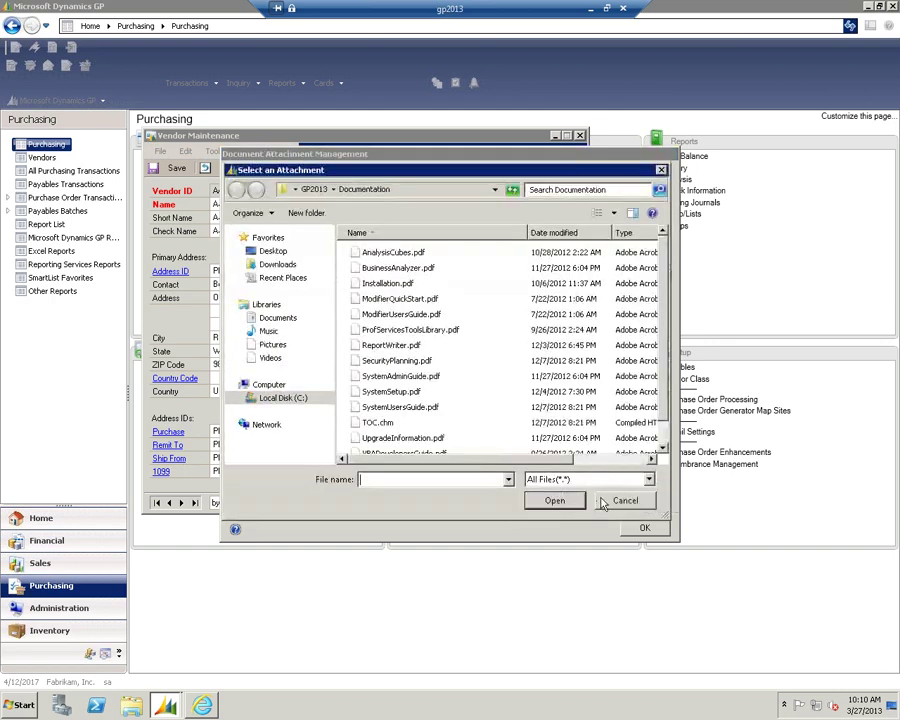
click(378, 254)
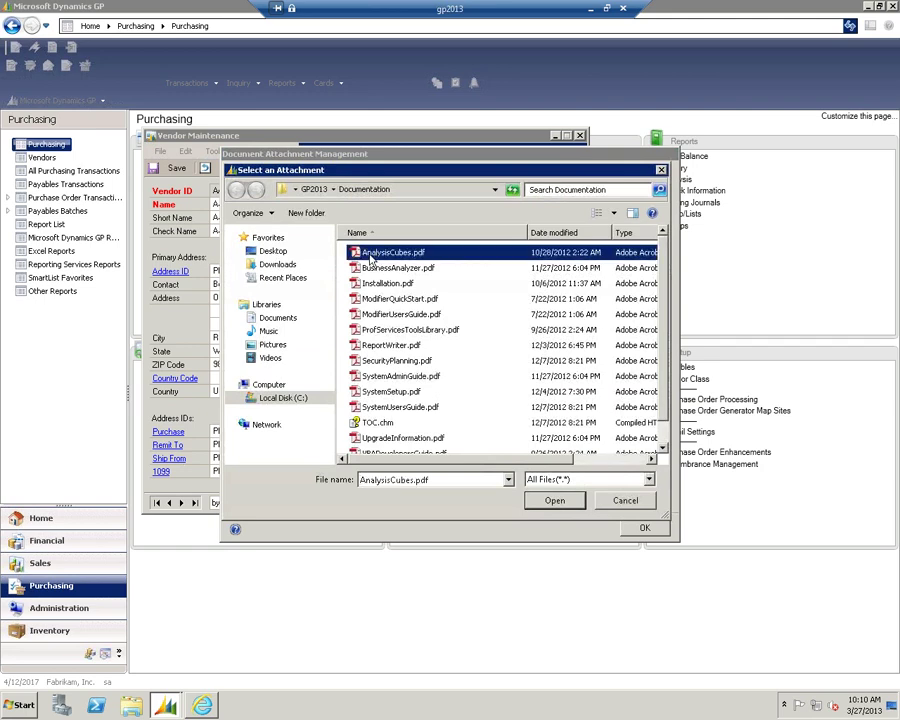
click(390, 360)
click(554, 500)
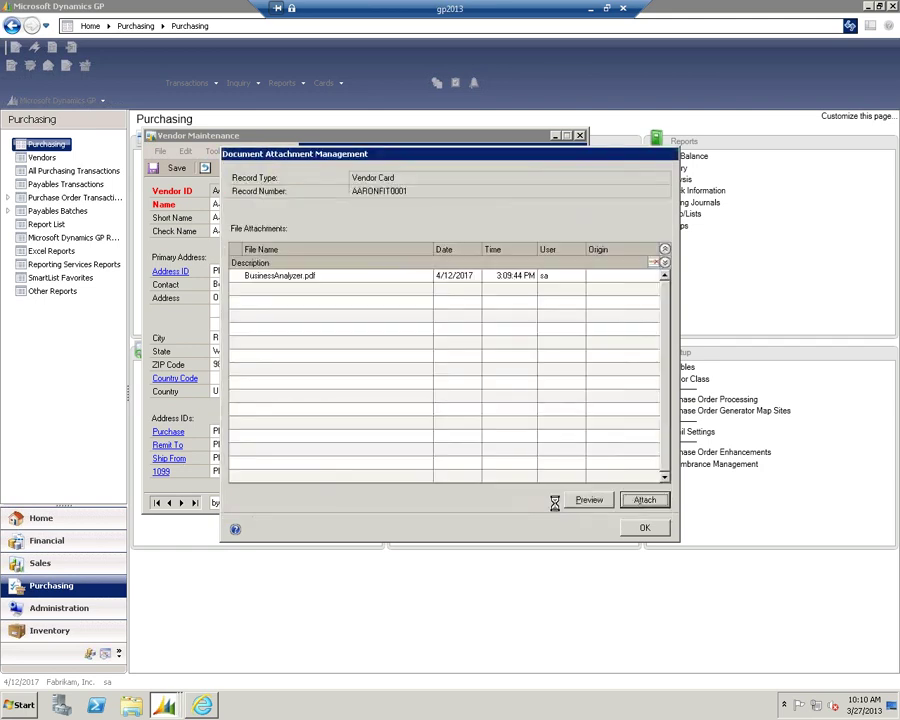
click(642, 529)
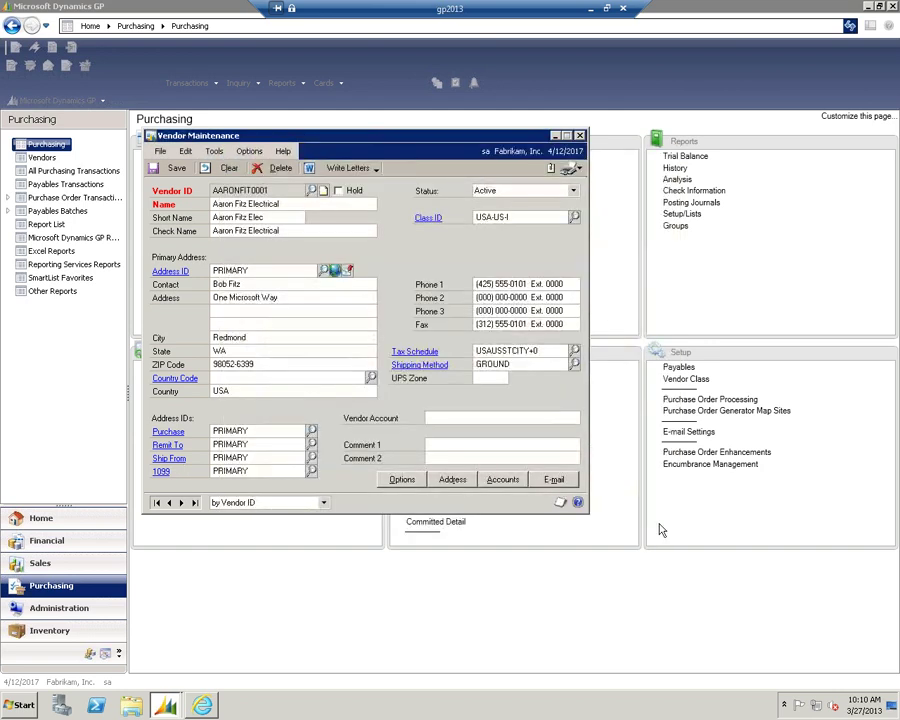
- Inspect the vendor note's OLE attachment container and its option for inserting a new object, and close both windows
click(323, 191)
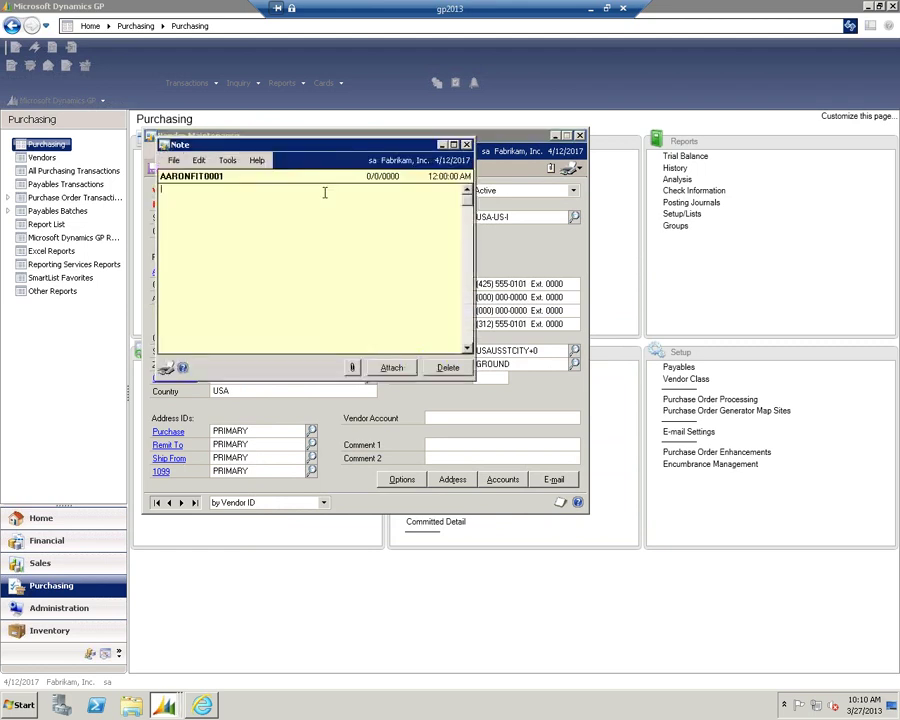
click(352, 369)
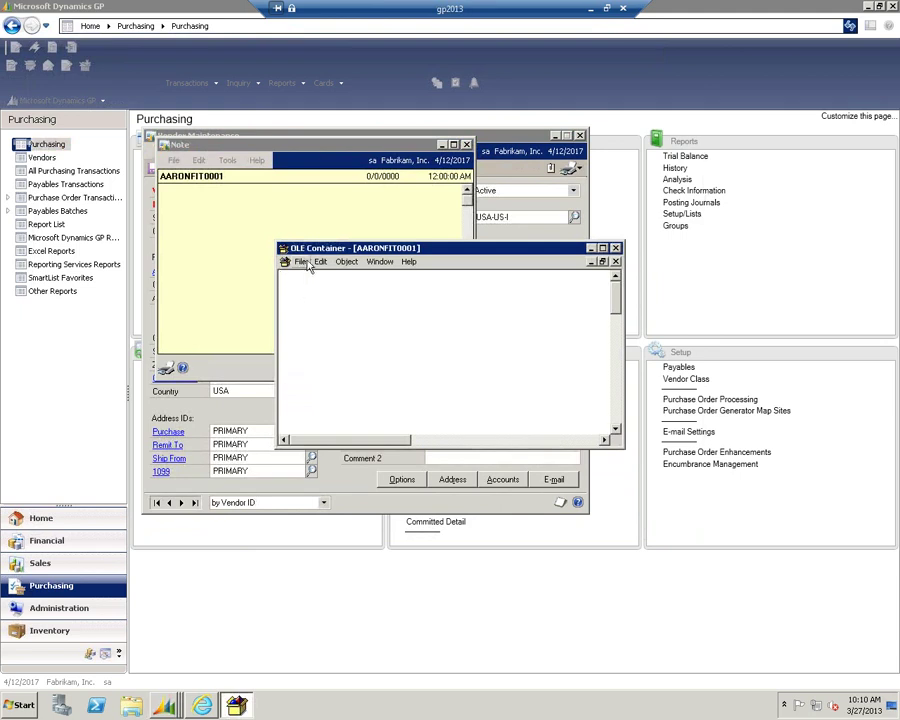
click(321, 262)
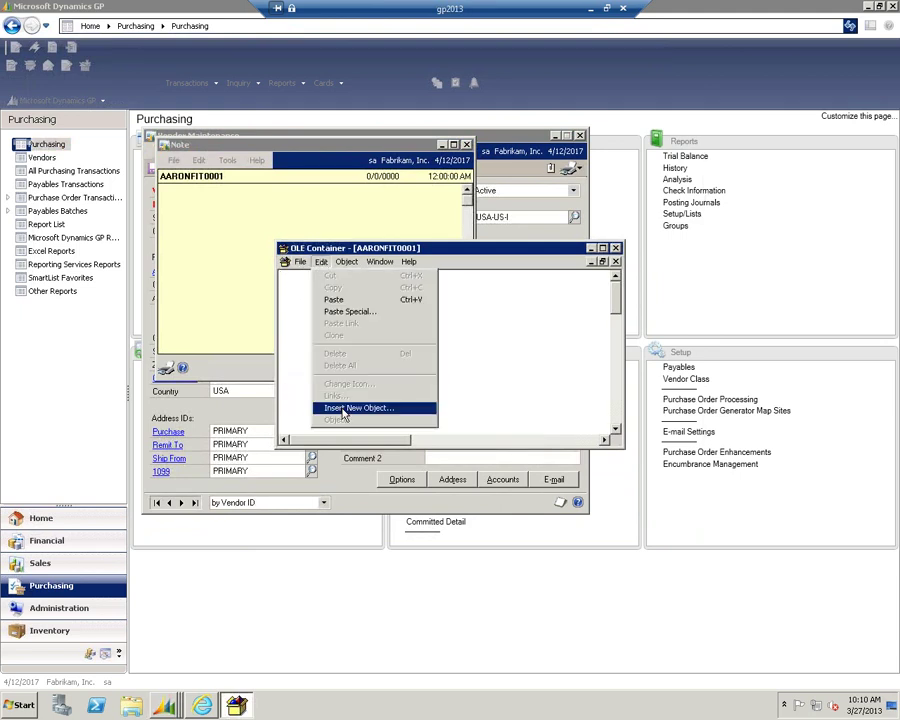
click(500, 298)
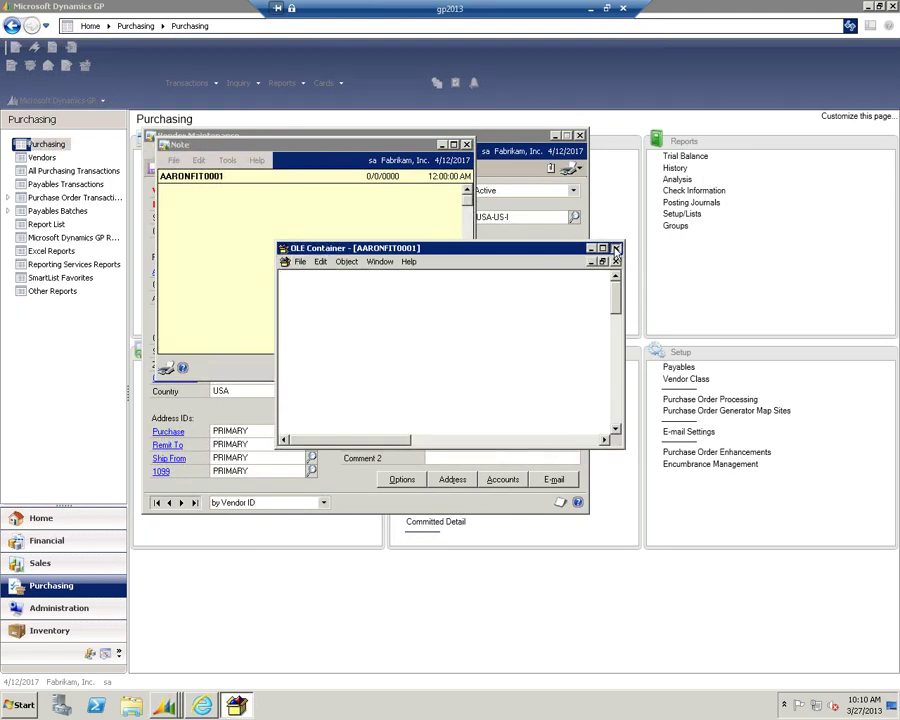
click(616, 248)
click(466, 144)
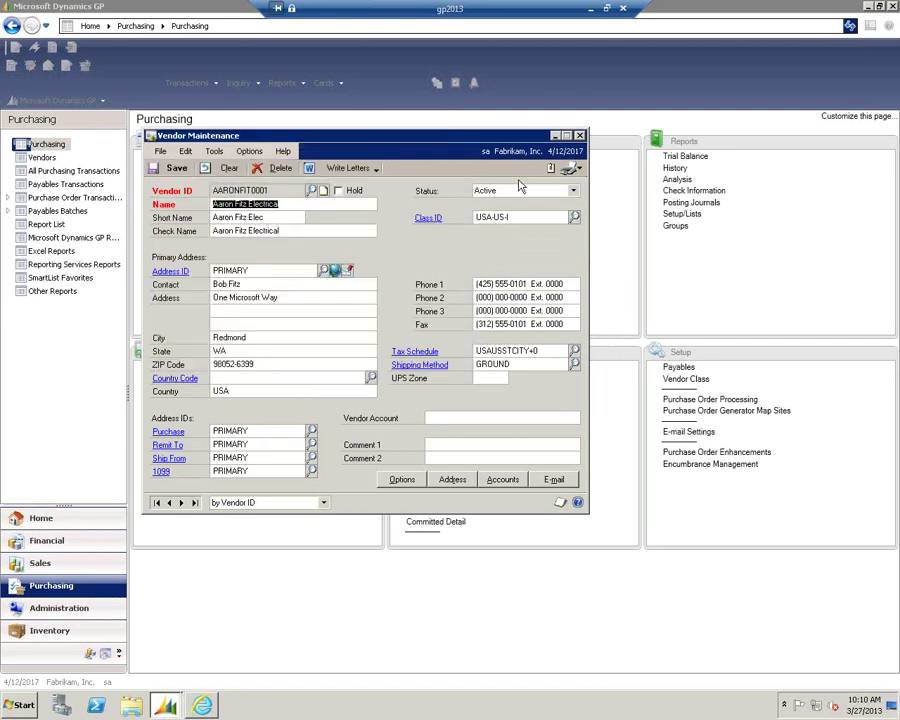
- Review the documents attached to the Aaron Fitz Electrical vendor card, and clear the record from Vendor Maintenance
click(551, 170)
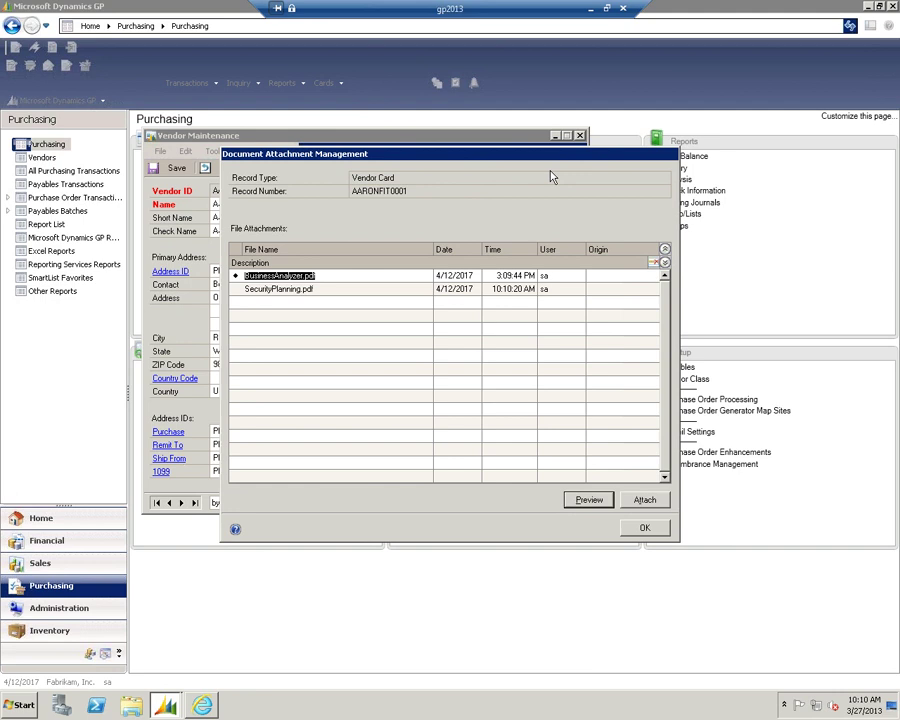
click(644, 530)
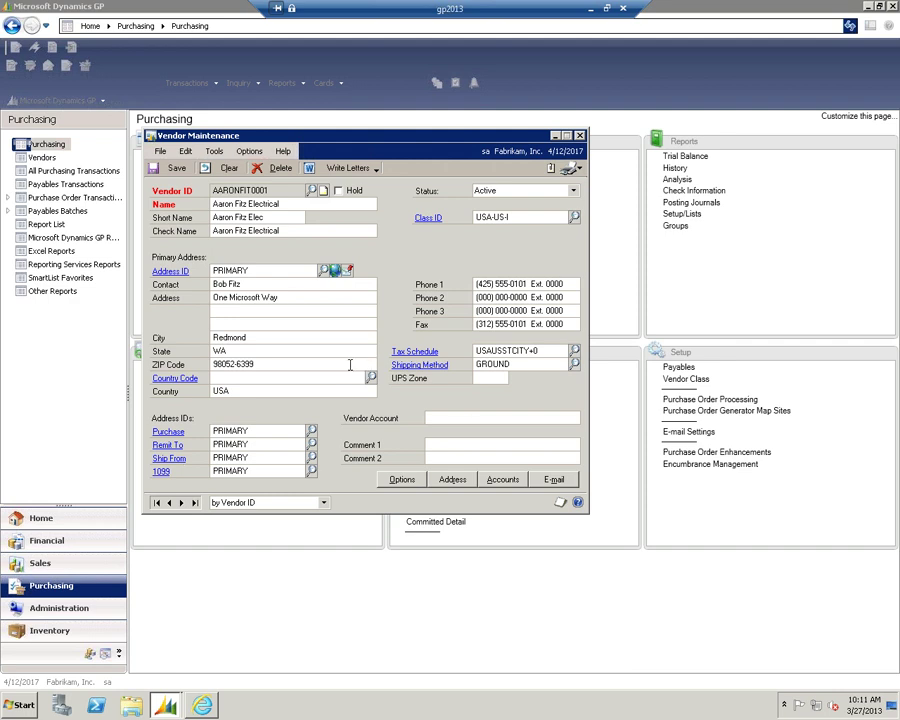
click(229, 168)
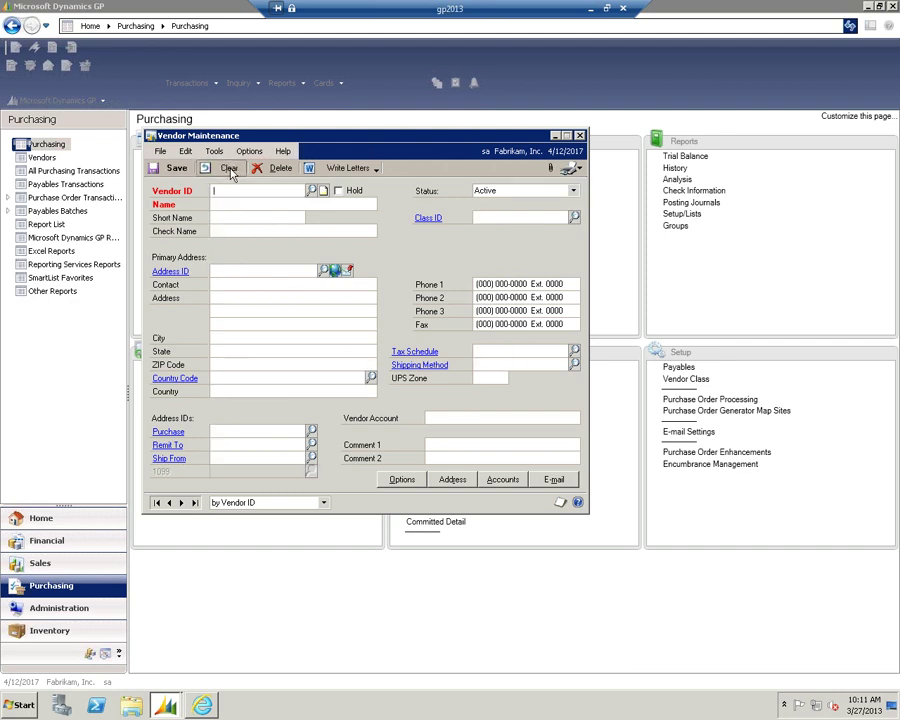
- Switch to the PowerPoint slide show and review the Payables Transaction Entry and Vendor slides, ending on the Vendor slide
click(591, 9)
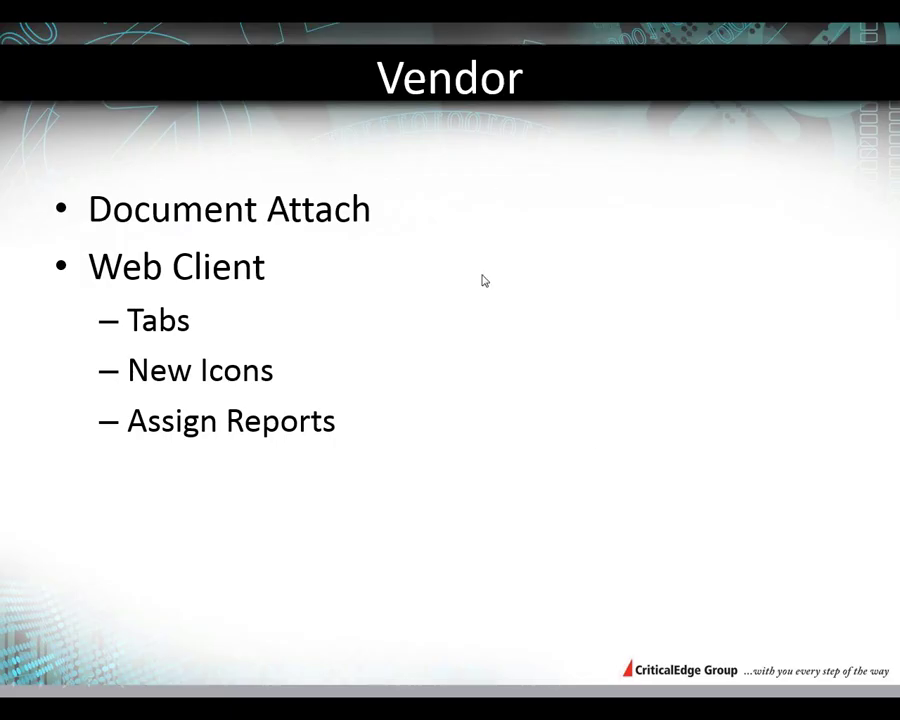
click(553, 438)
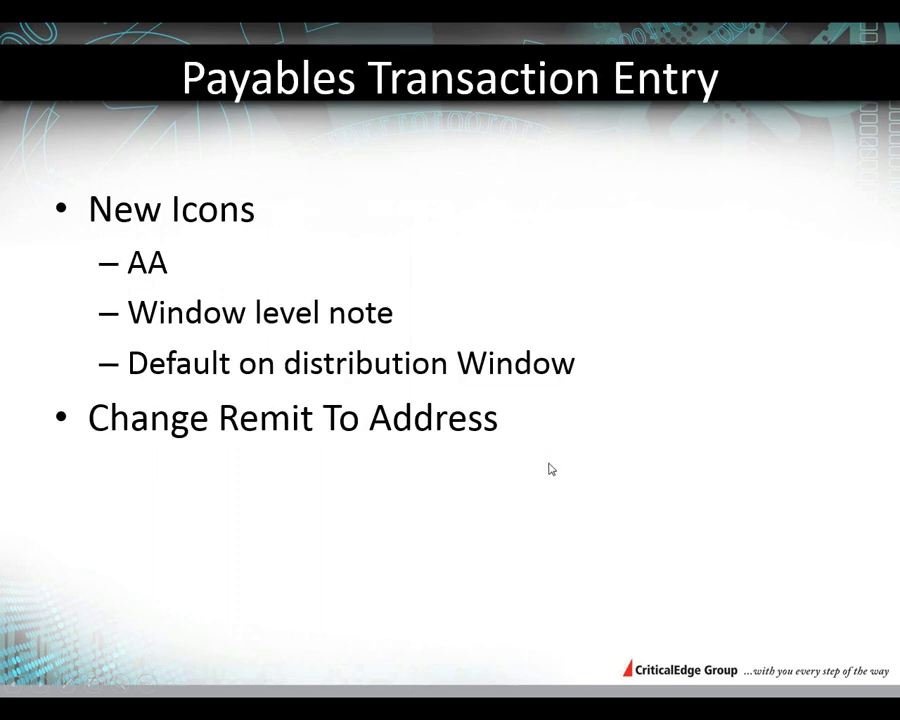
right_click(534, 482)
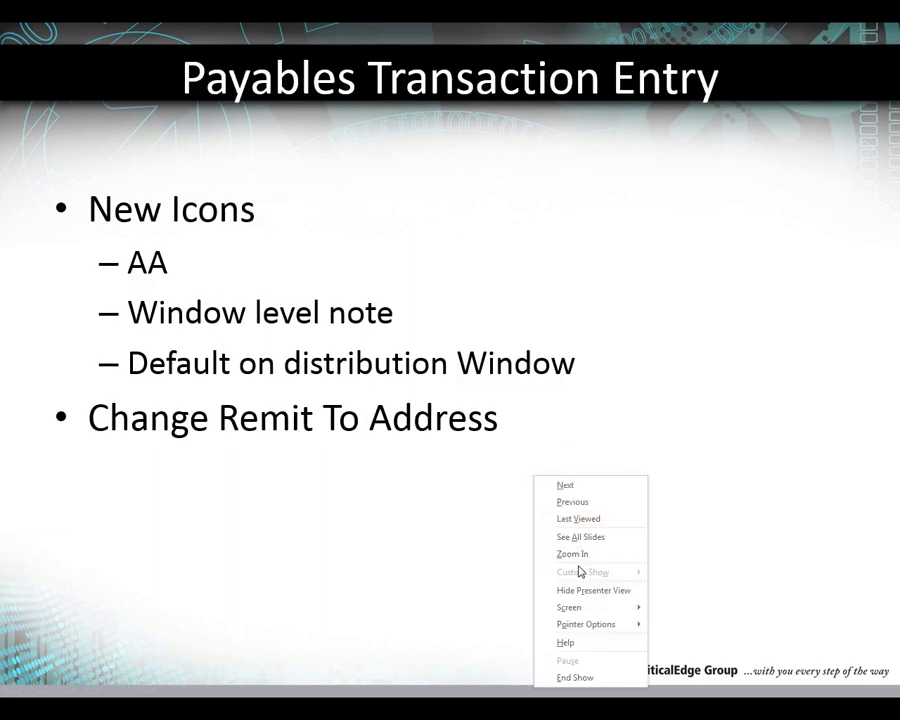
click(559, 512)
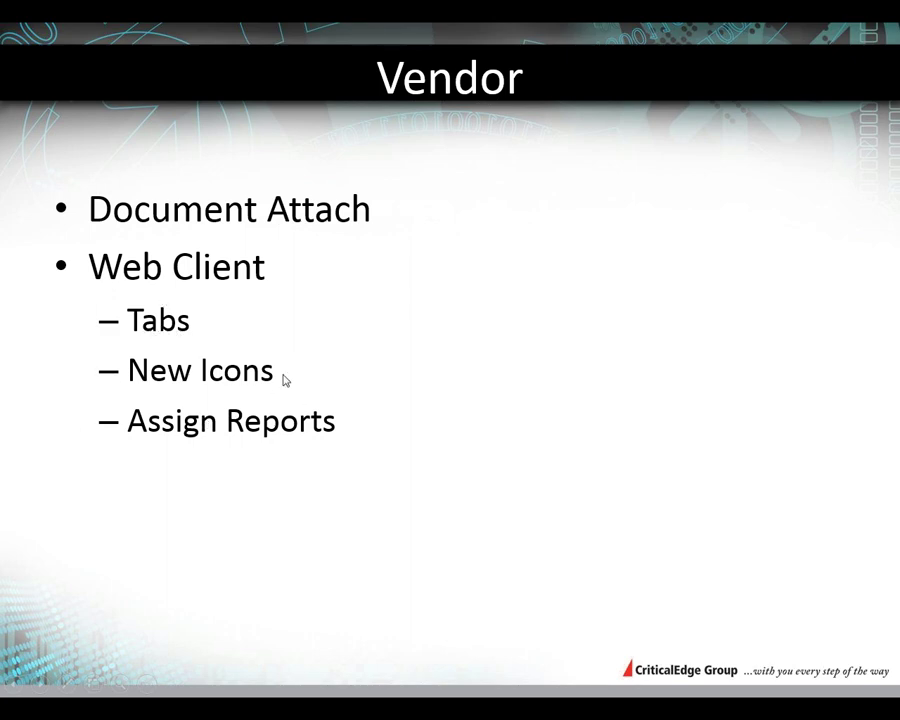
- Return to the gp2013 remote session and bring up vendor ABM's Vendor Maintenance window in the Dynamics GP web client
key(alt+Tab)
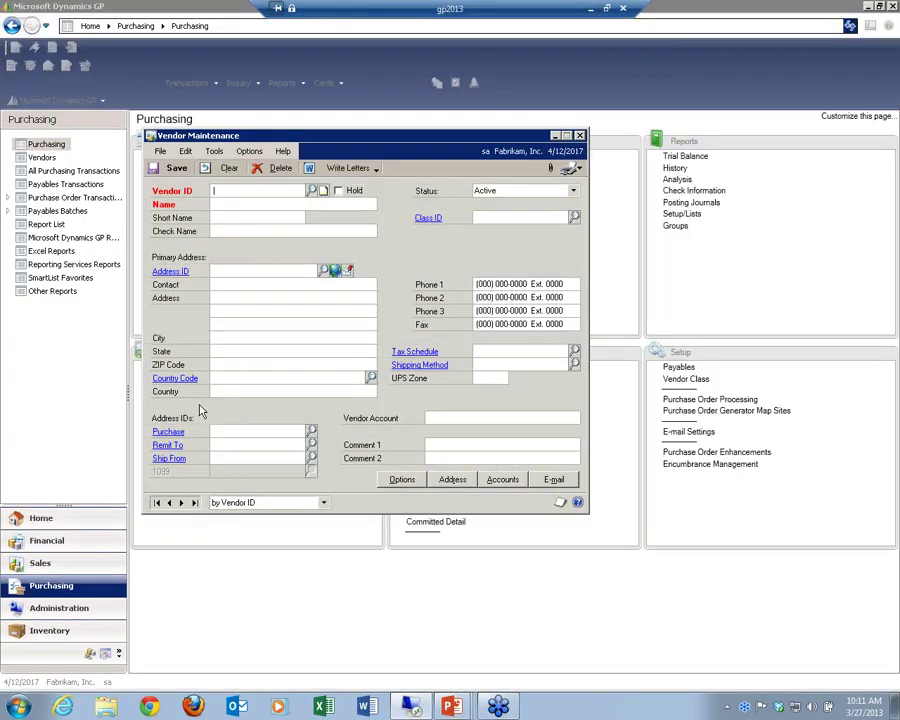
click(868, 7)
click(407, 104)
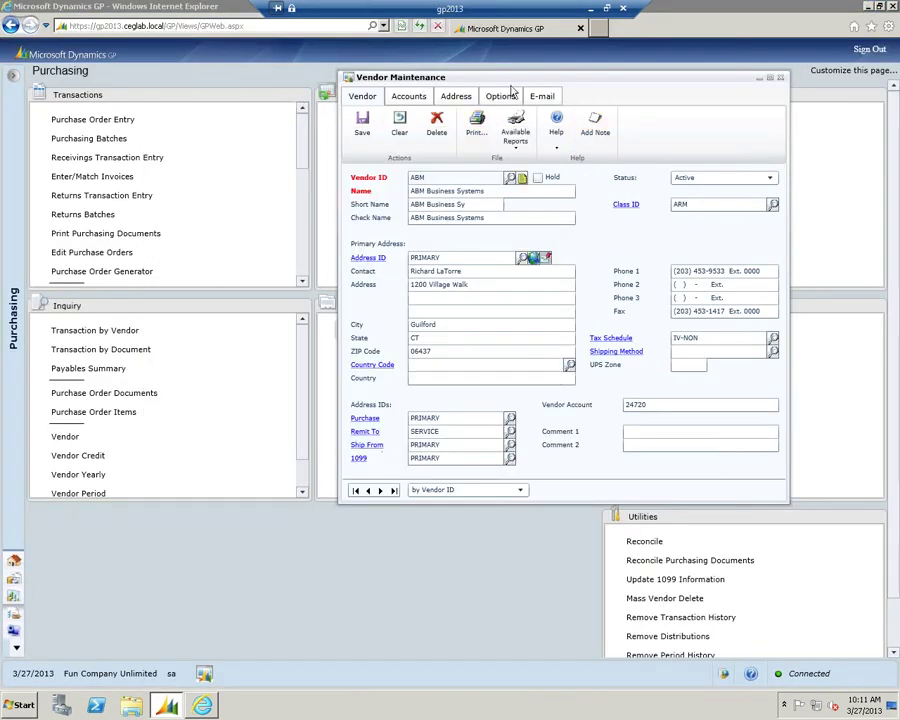
- Reposition the Vendor Maintenance window and review vendor ABM's Accounts, Address and Options pages, returning to the Vendor page
drag(503, 83, 421, 90)
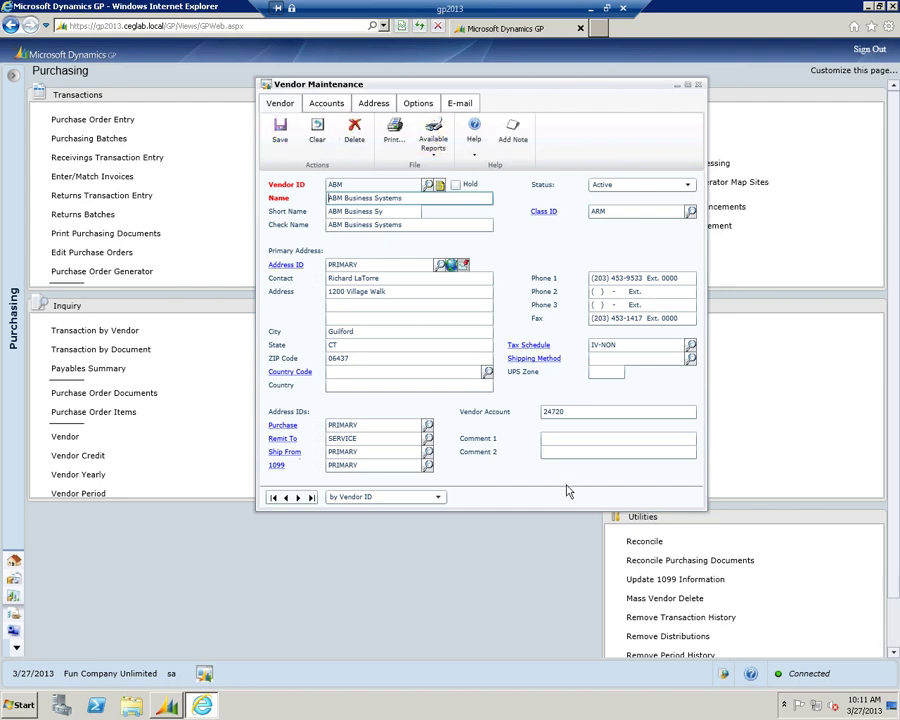
click(327, 104)
click(374, 105)
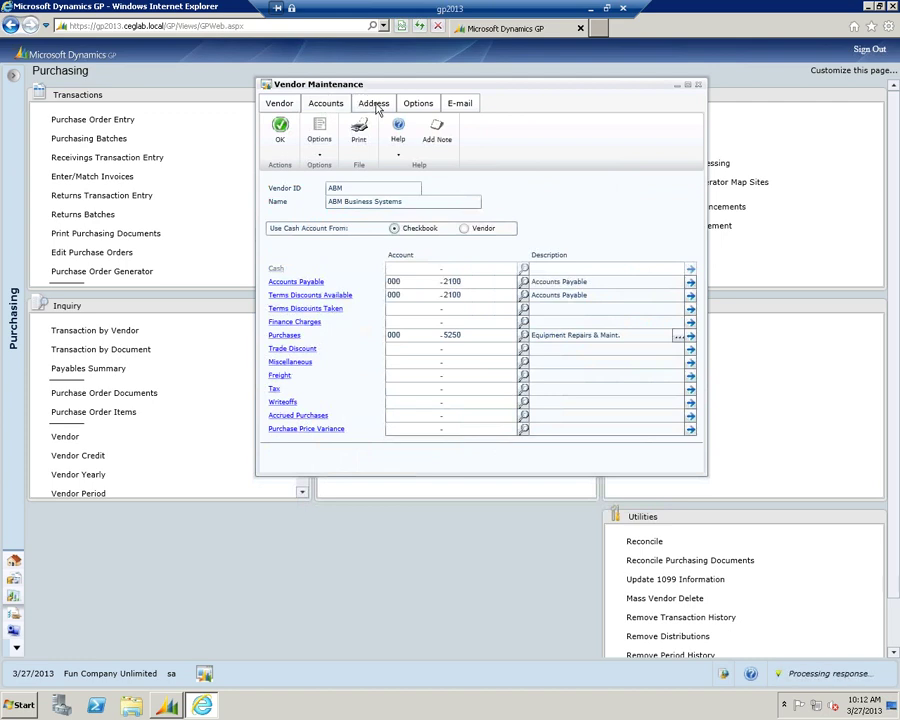
click(416, 106)
click(281, 105)
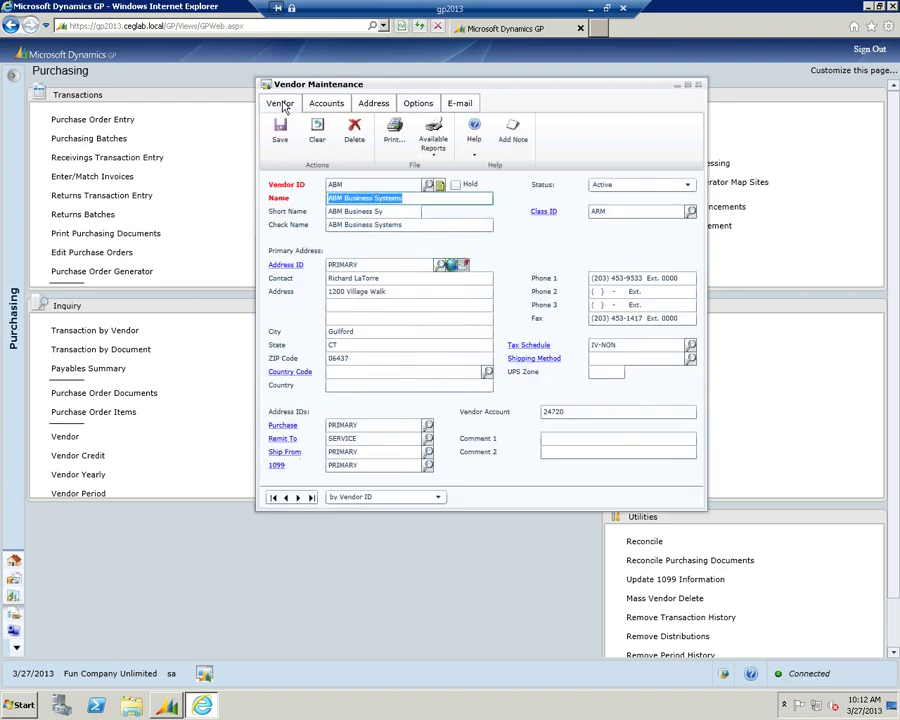
- Check the Vendor slide, return to the gp2013 session, and review ABM's Vendor Information report and its export formats, closing the report
click(591, 9)
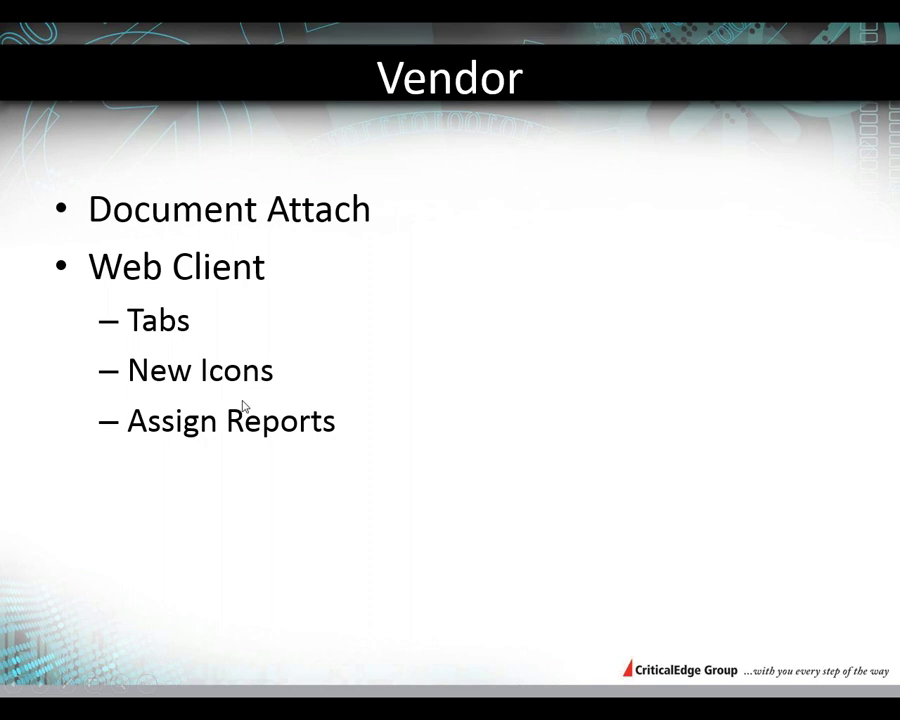
key(alt+Tab)
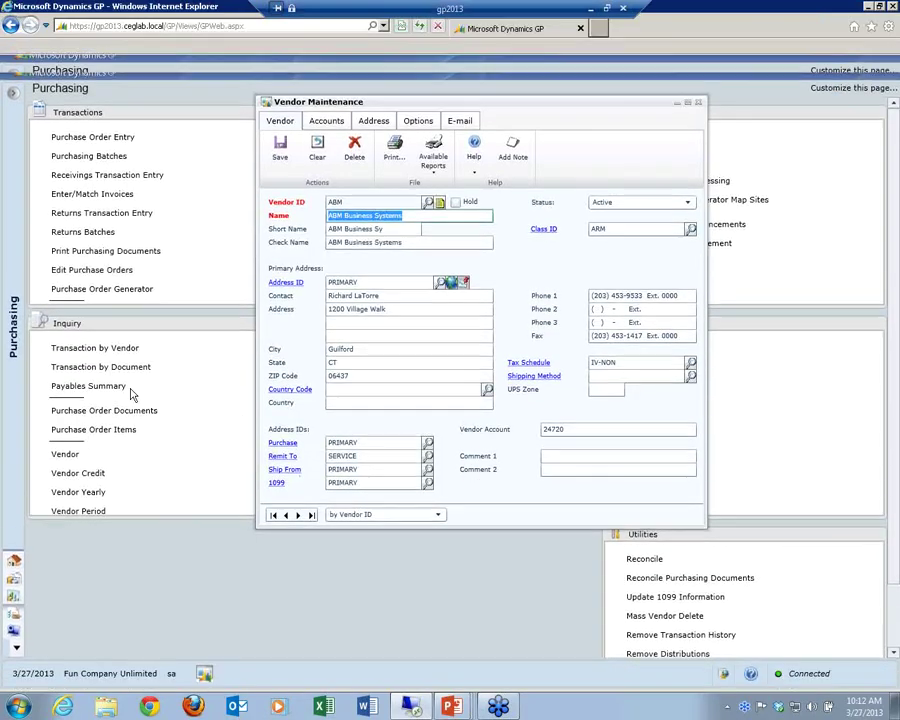
click(434, 156)
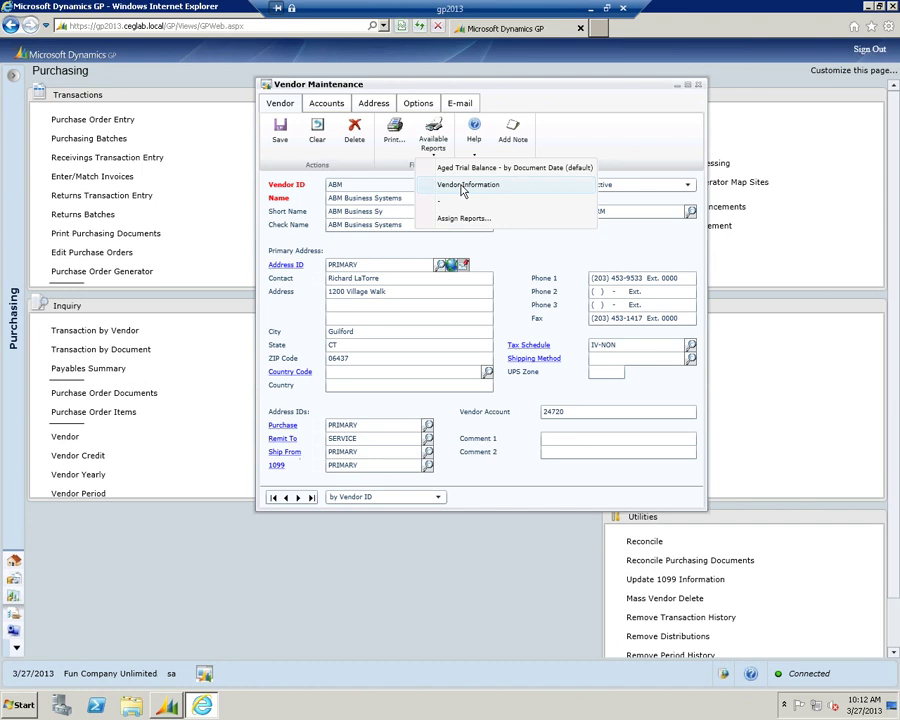
click(463, 188)
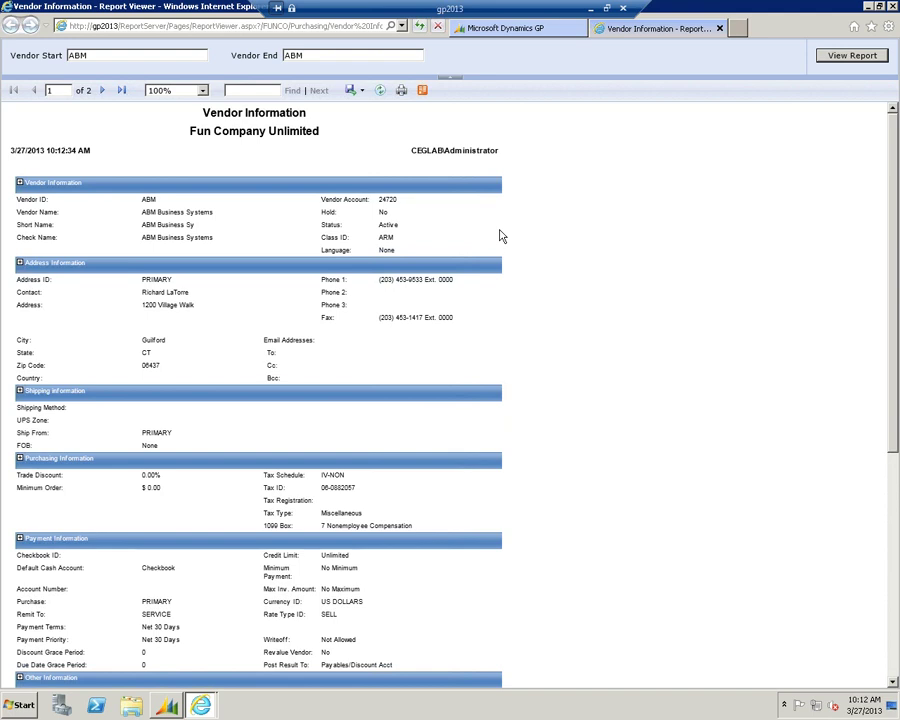
click(362, 91)
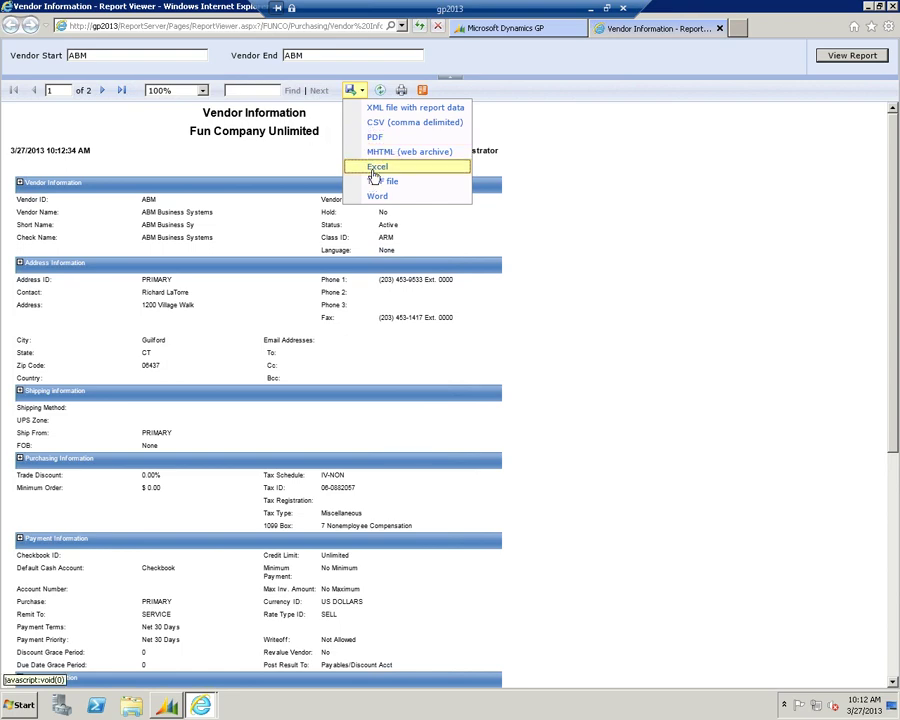
click(604, 226)
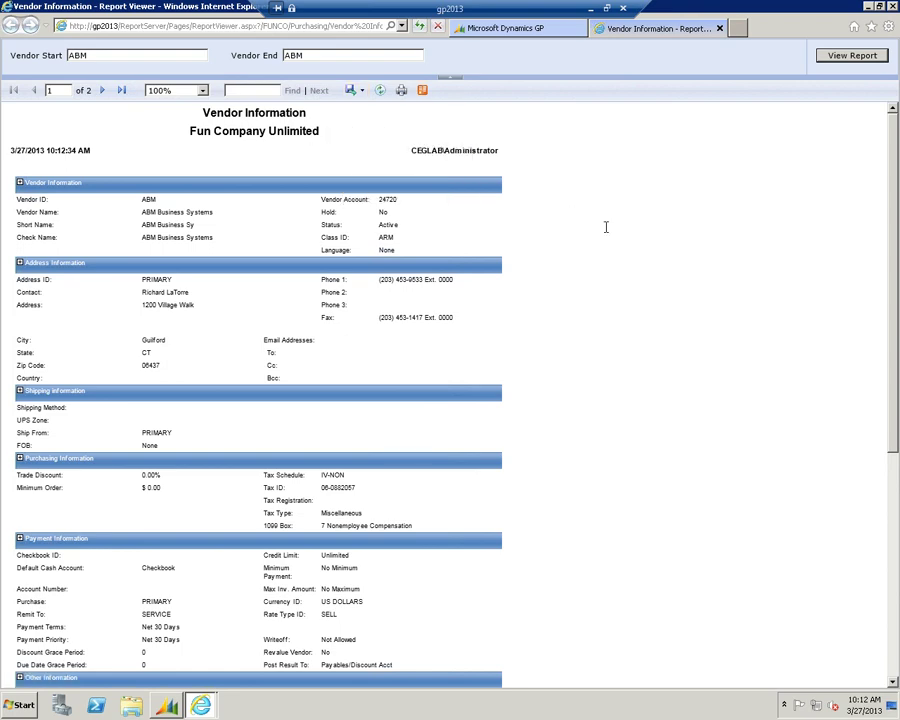
click(720, 28)
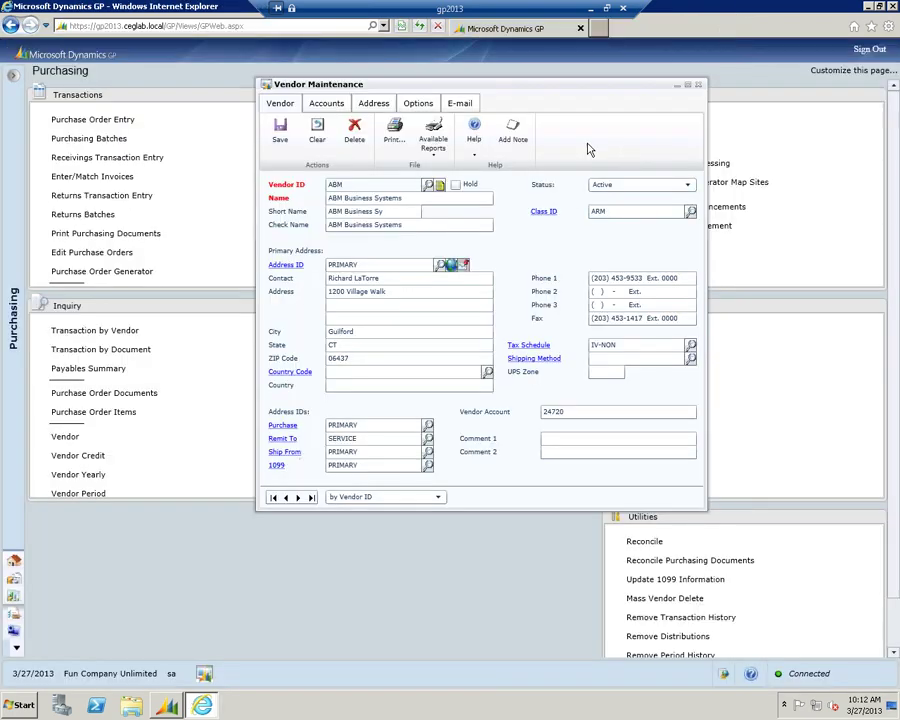
- Close Vendor Maintenance and switch to the PowerPoint slide show, advancing it to the Payables Transaction Entry slide
click(698, 84)
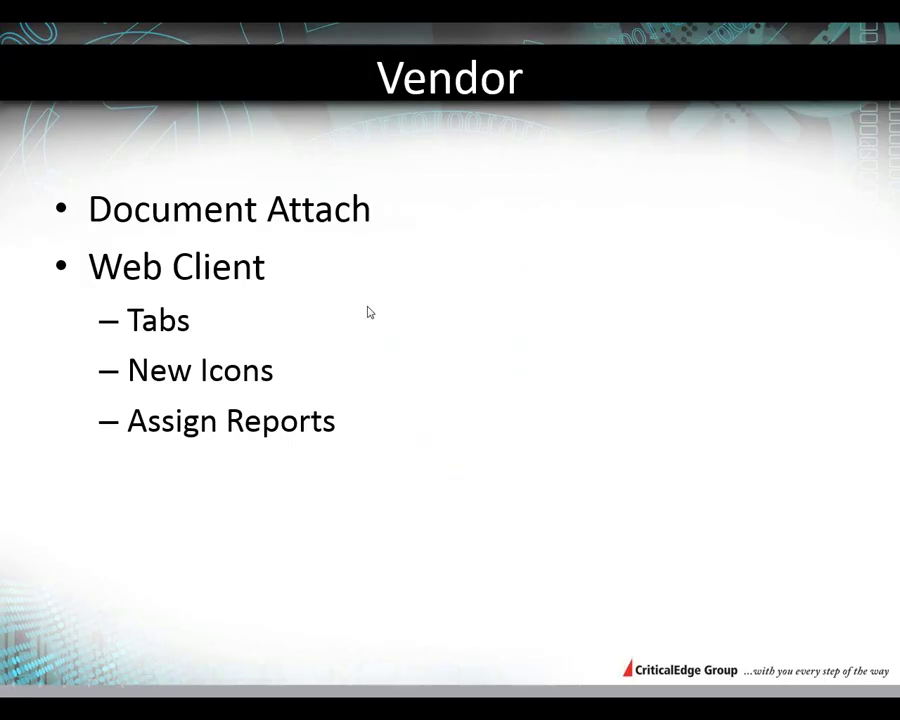
key(Right)
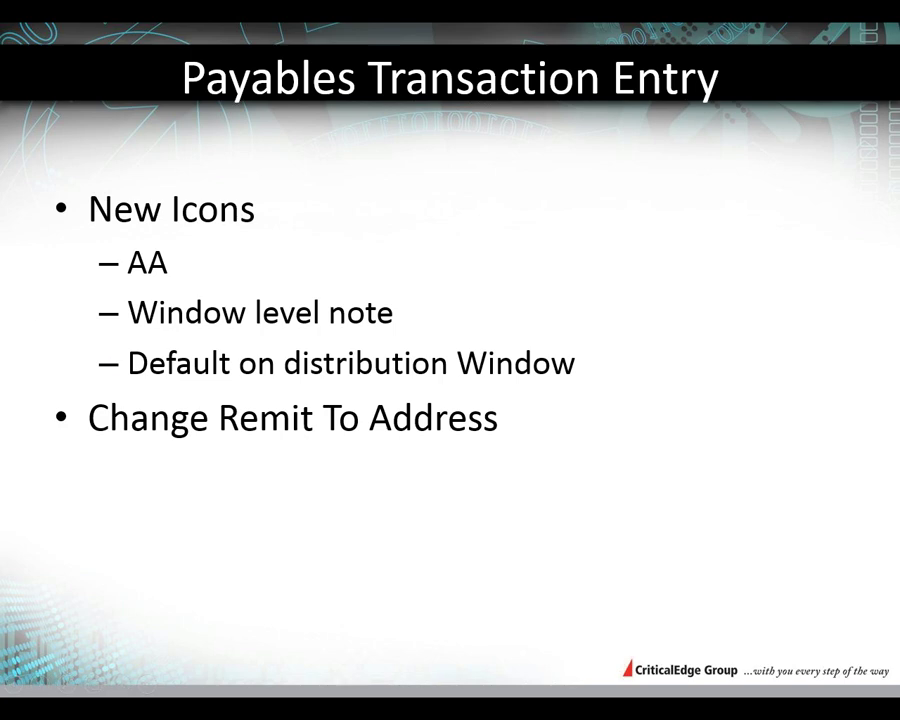
- Return to the gp2013 session and load vendor ABM's voucher 103549 from batch 1SEG in Payables Transaction Entry
key(alt+Tab)
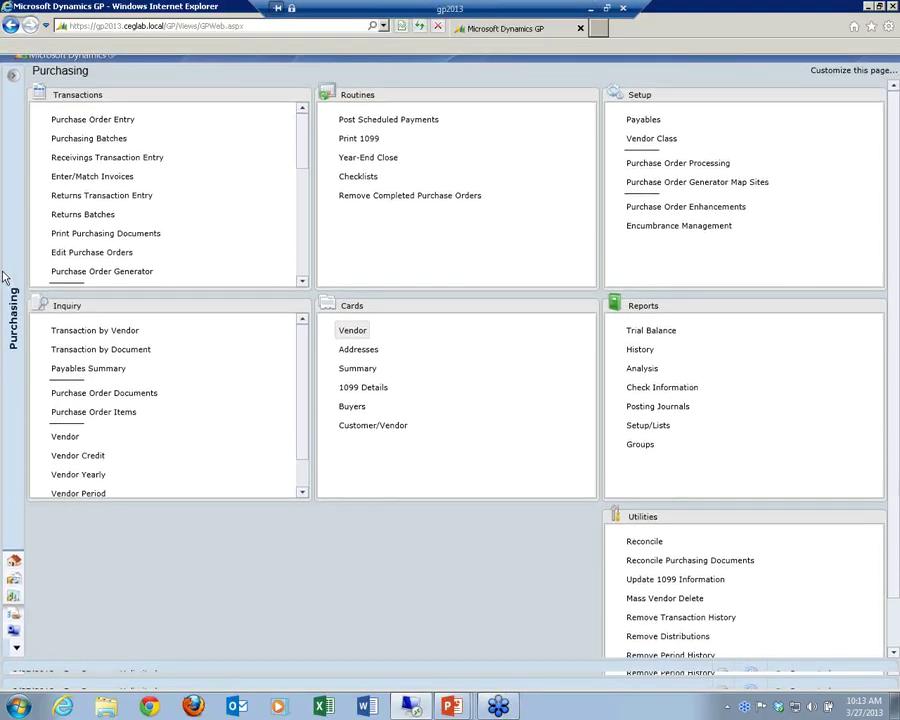
click(76, 334)
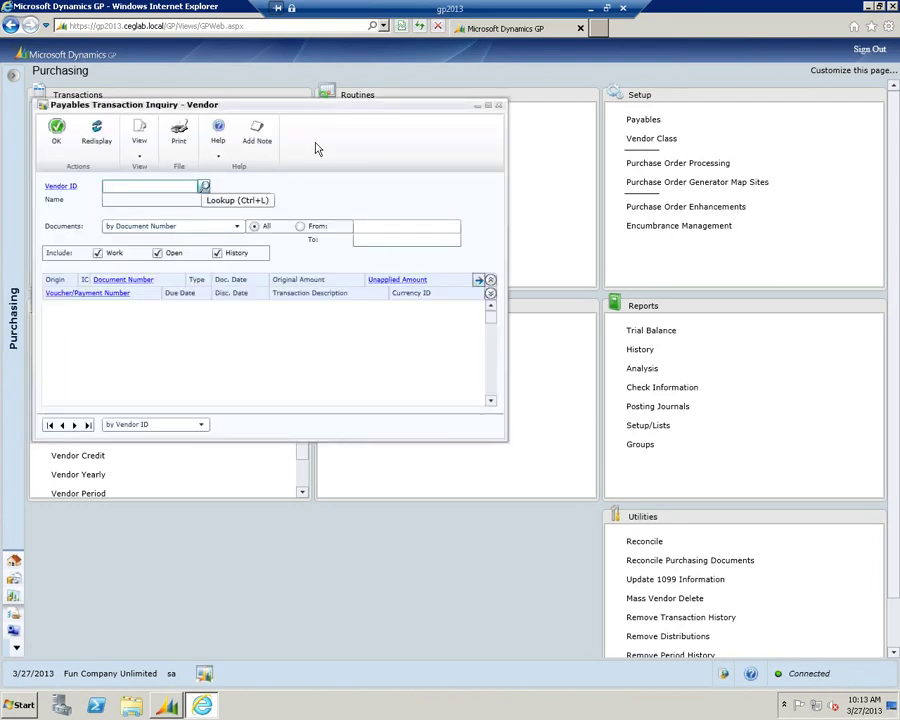
click(498, 105)
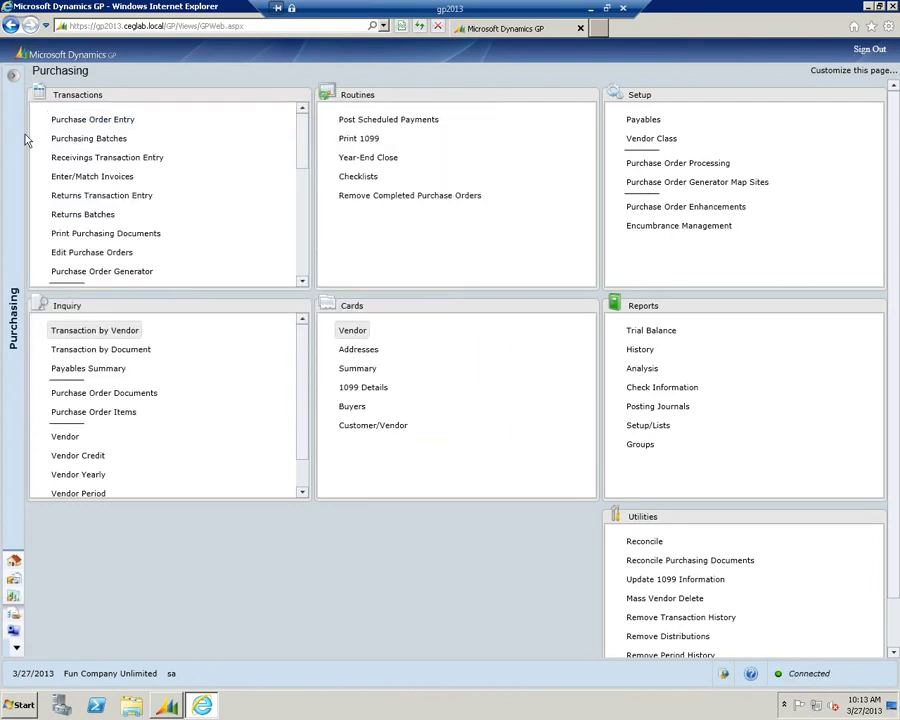
click(288, 94)
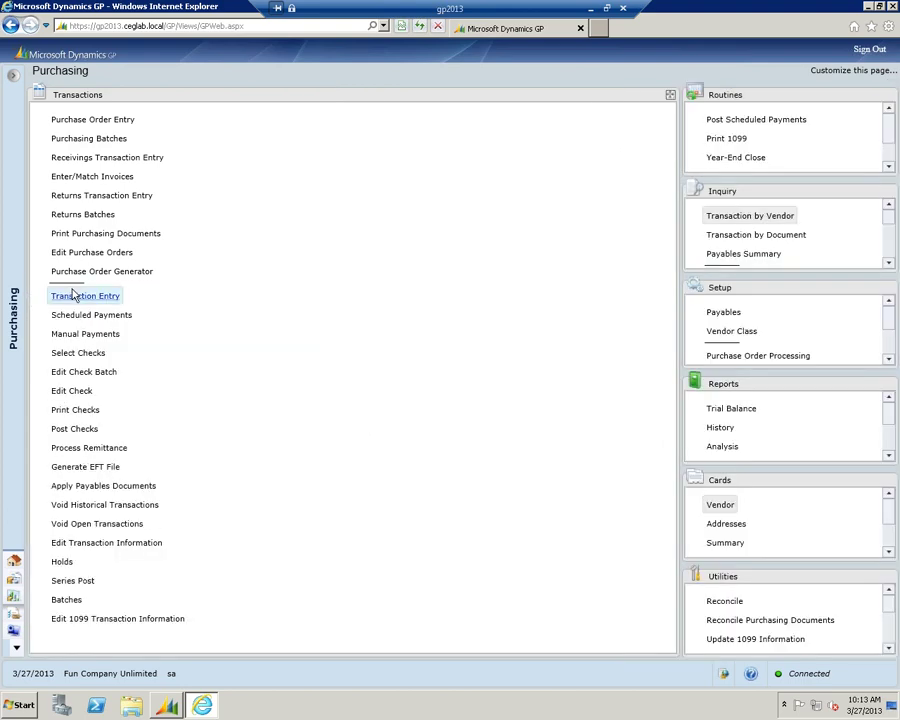
click(68, 300)
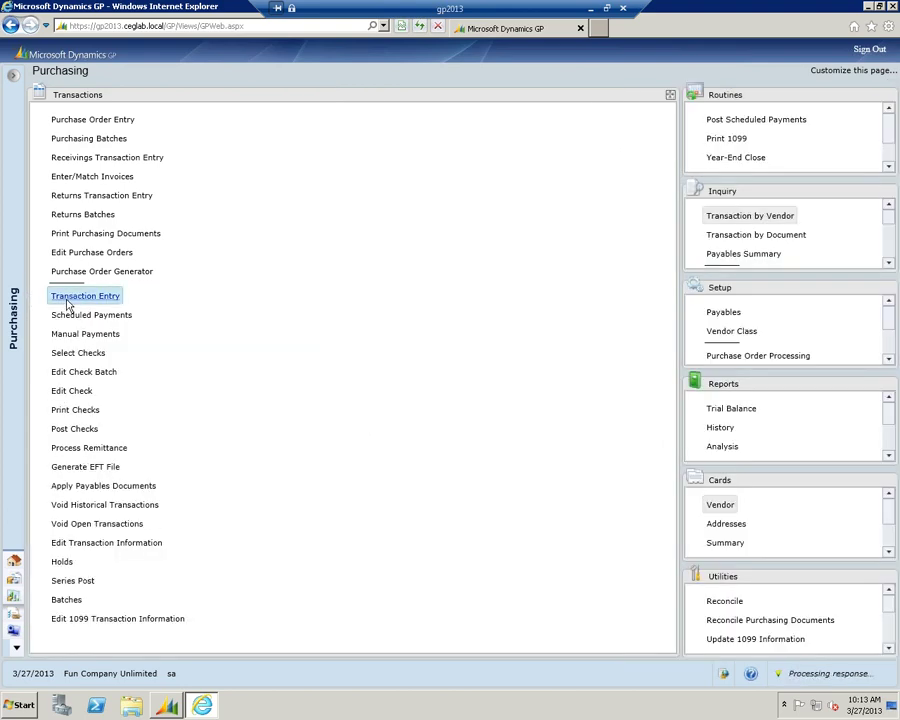
click(211, 170)
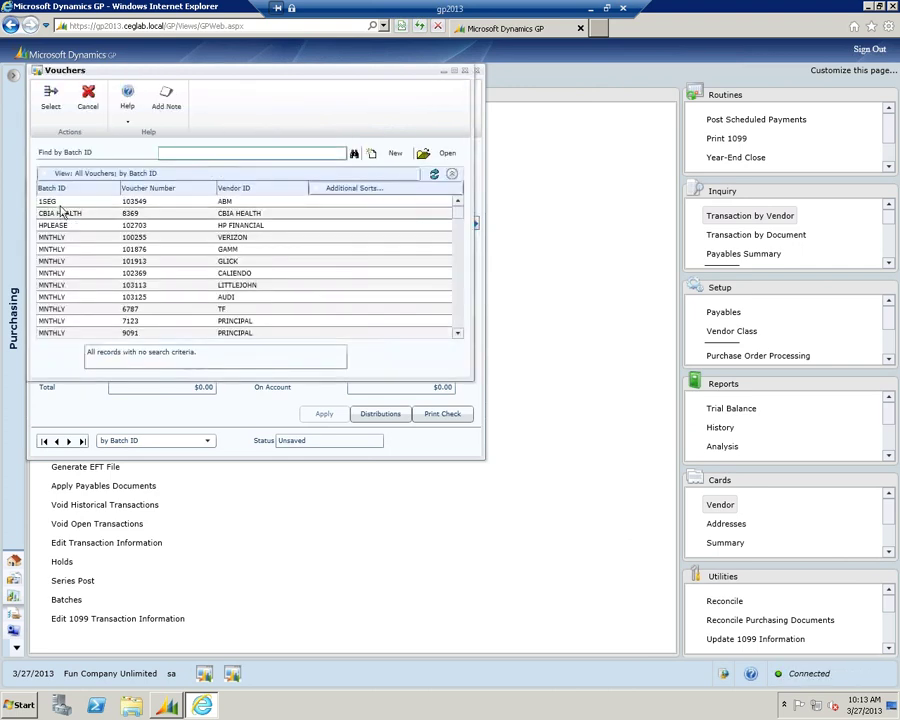
double_click(62, 201)
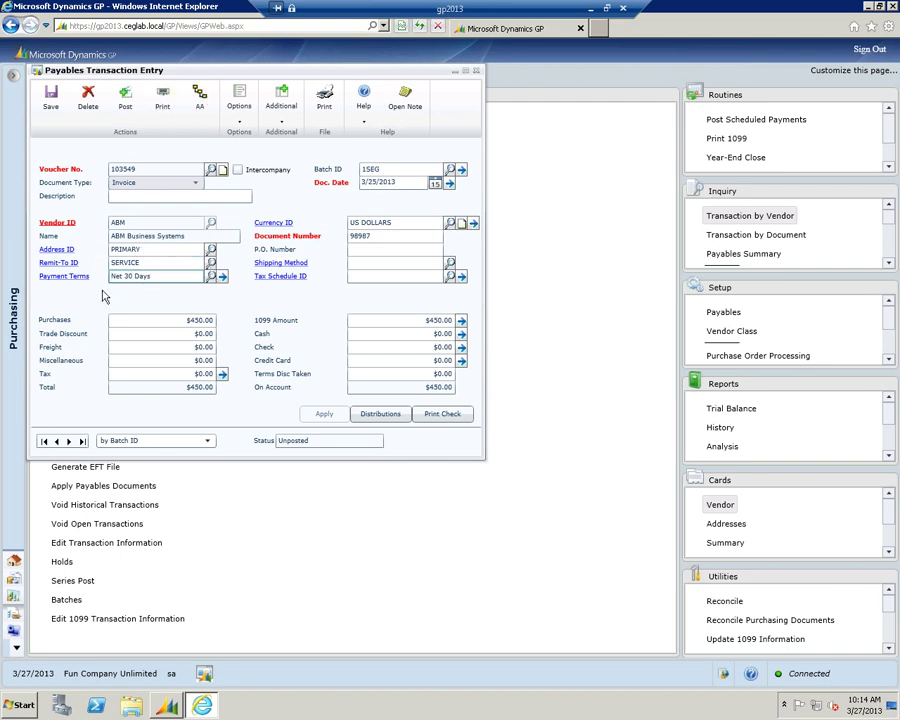
- Inspect the voucher's account distributions and the vendor address record behind its Remit-To ID, closing both windows
click(382, 414)
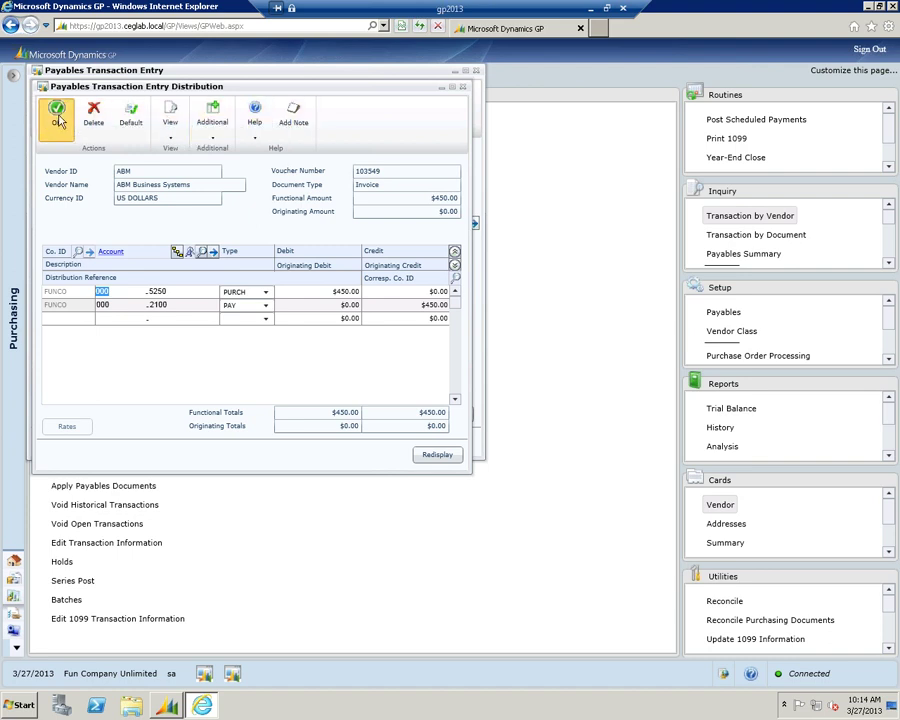
click(463, 88)
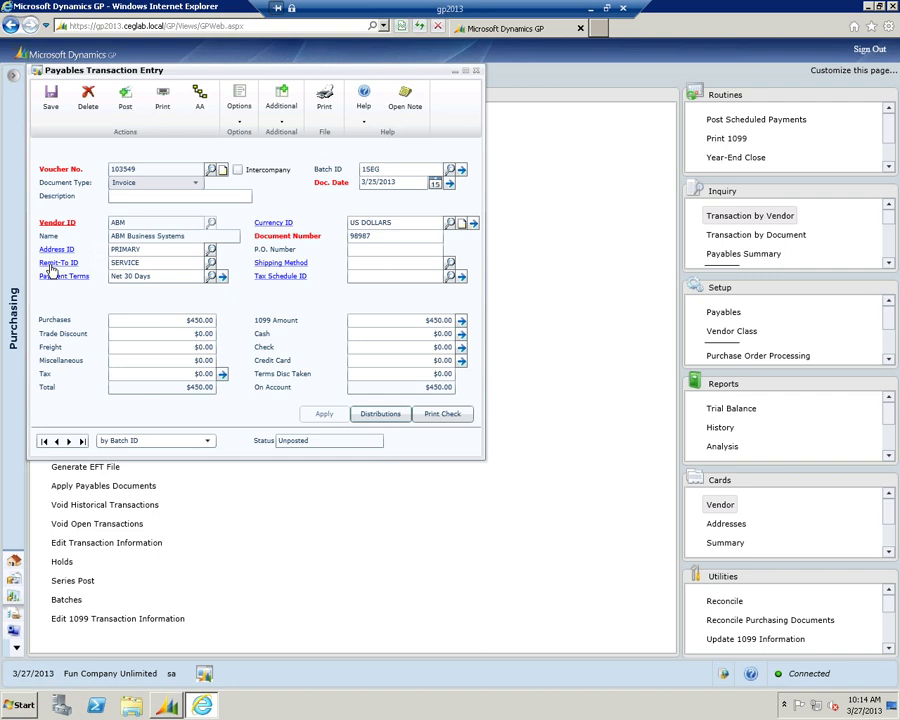
click(50, 266)
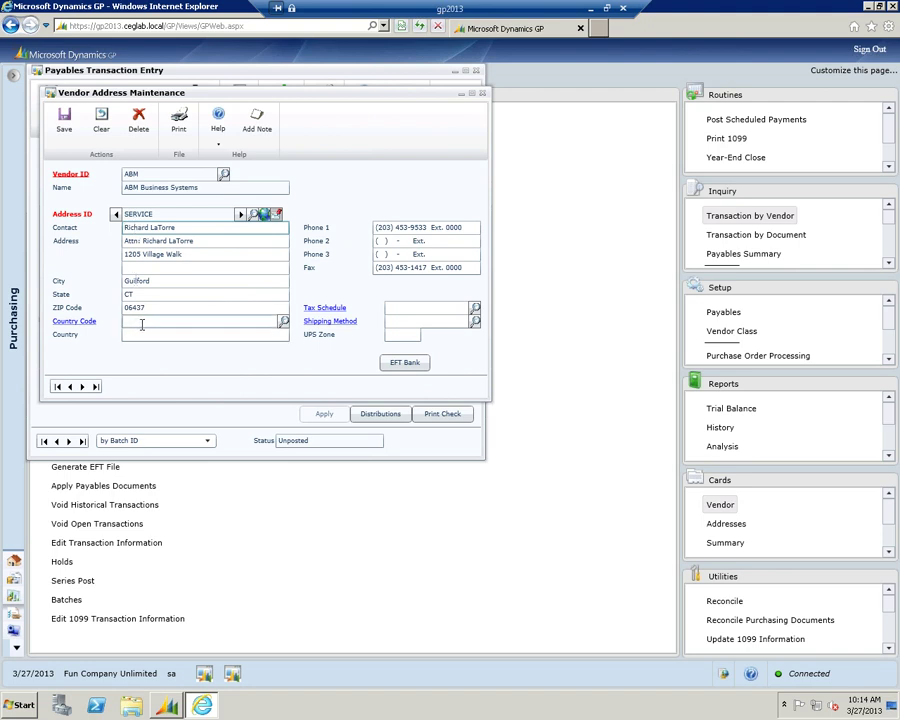
click(483, 95)
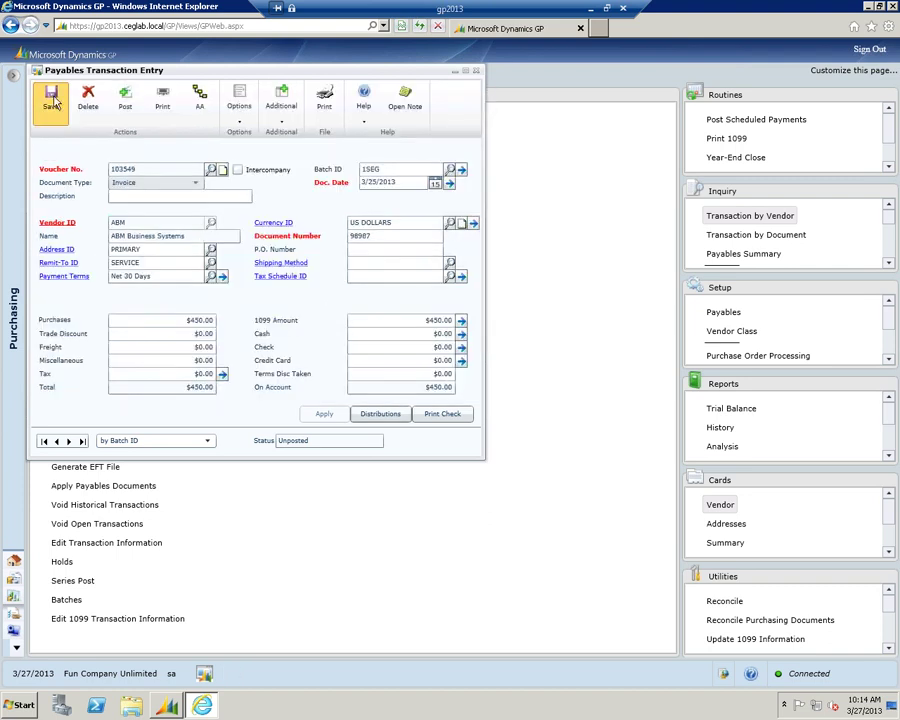
- Save the voucher and switch to the PowerPoint slide show, advancing it to the Other New Payables Features slide
click(56, 103)
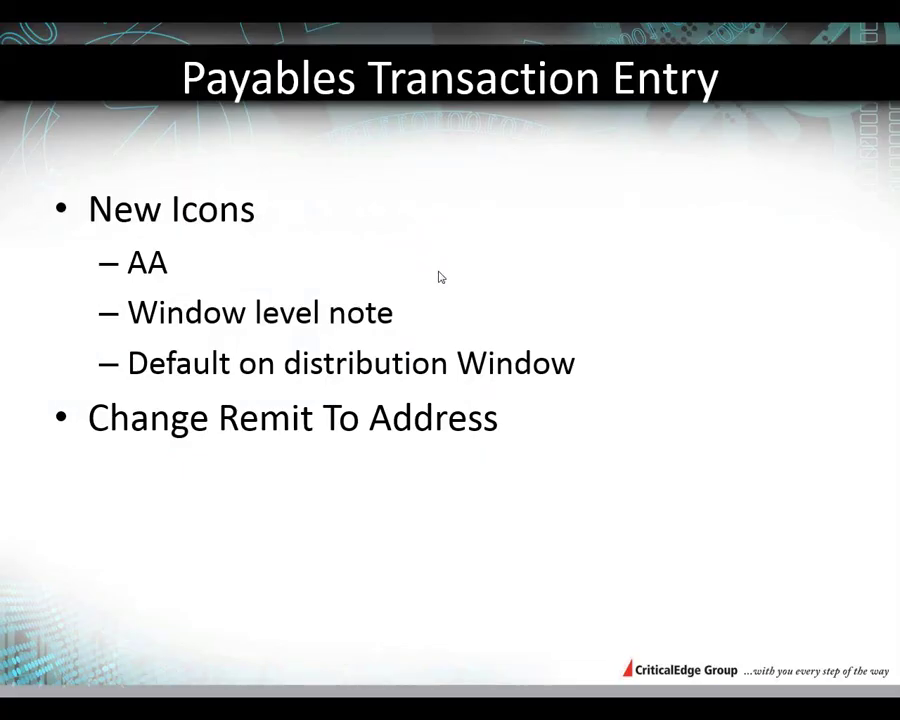
click(174, 518)
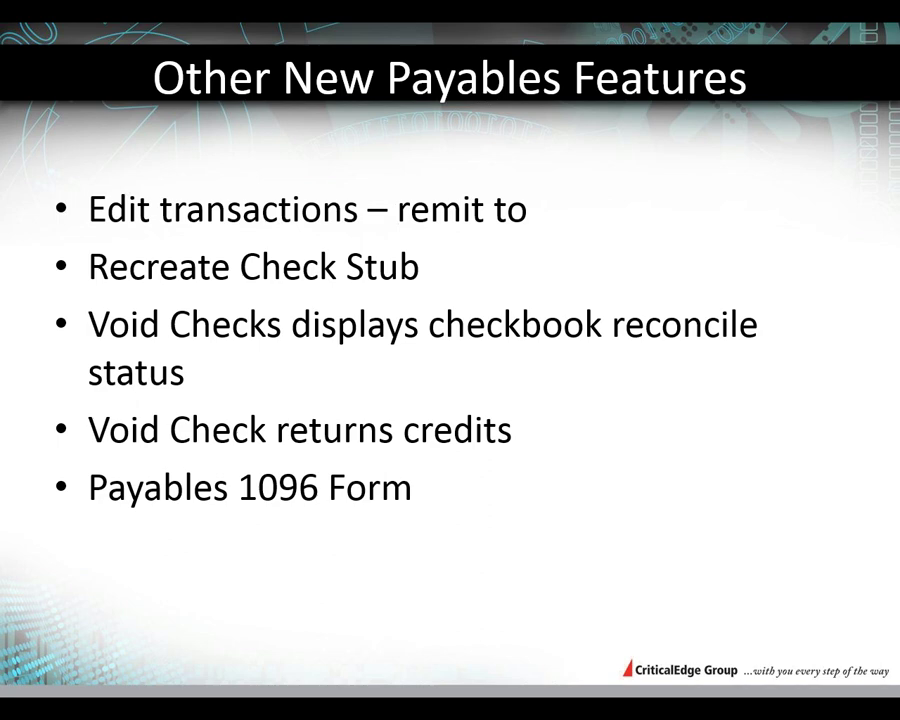
- Return to the gp2013 session, close Payables Transaction Entry, and inspect the Remit-To ID of ABM invoice 23344545 in Edit Payables Transaction
key(alt+Tab)
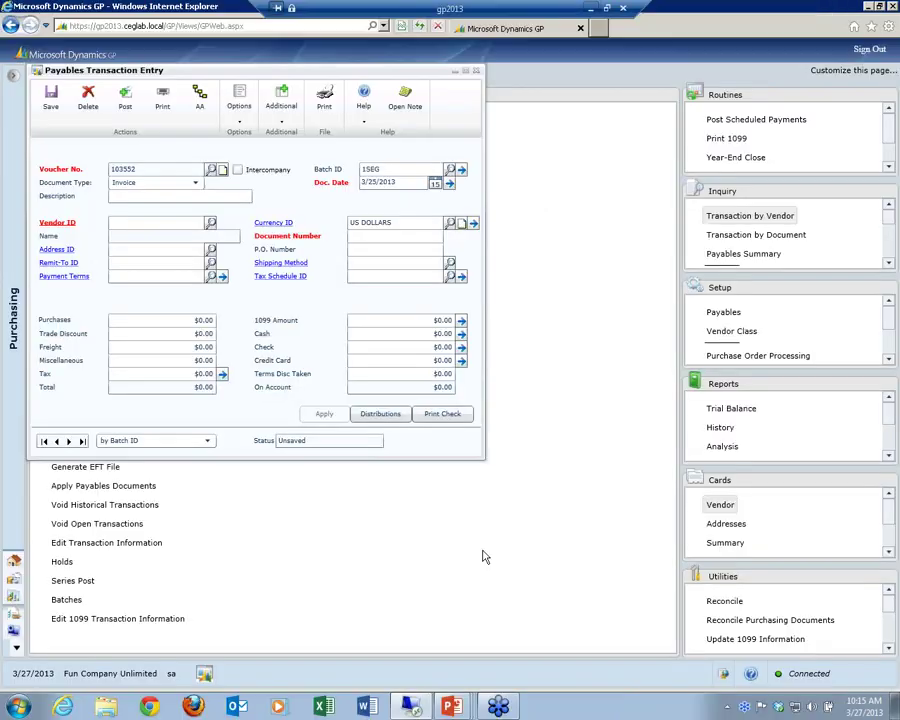
click(476, 70)
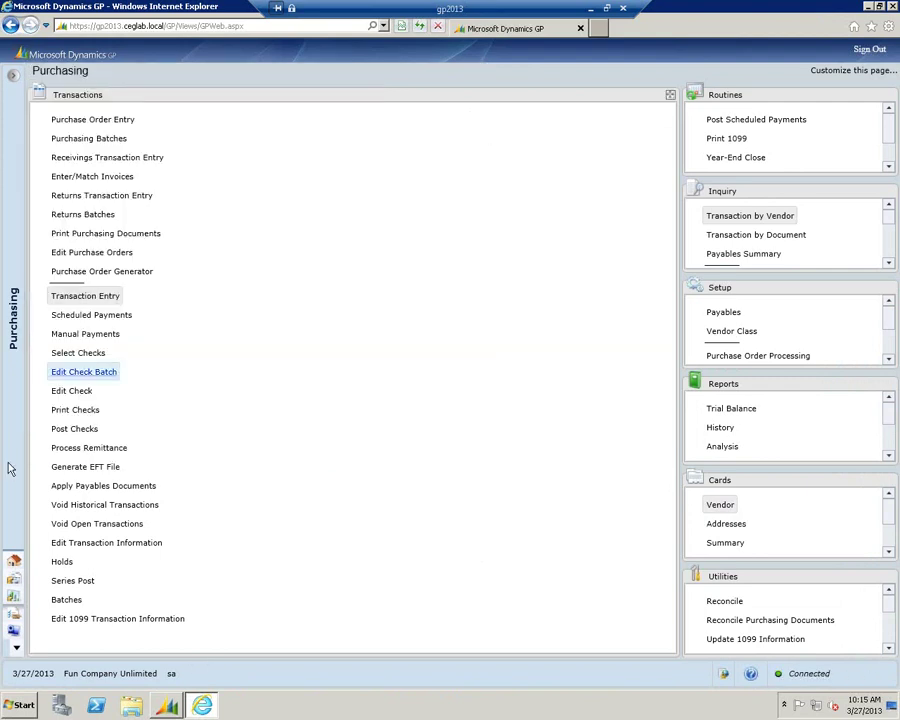
click(70, 541)
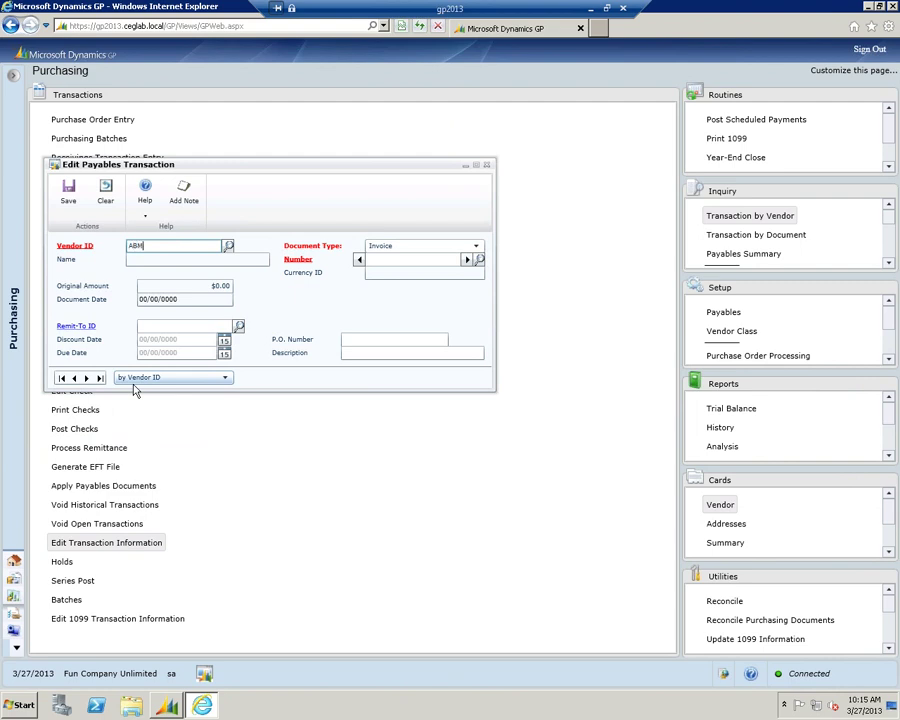
key(Tab)
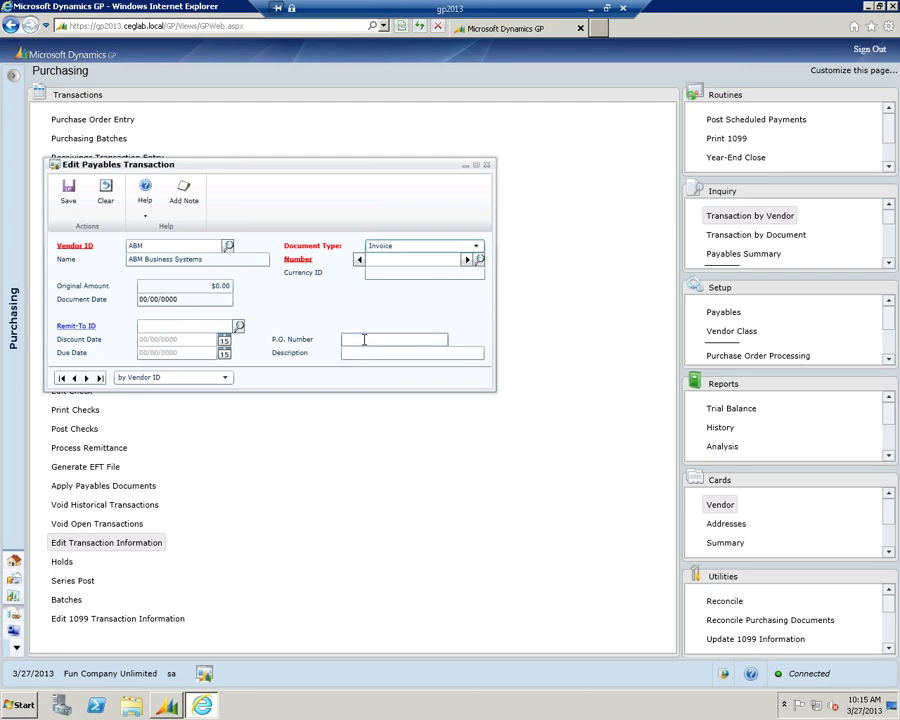
click(465, 260)
click(176, 325)
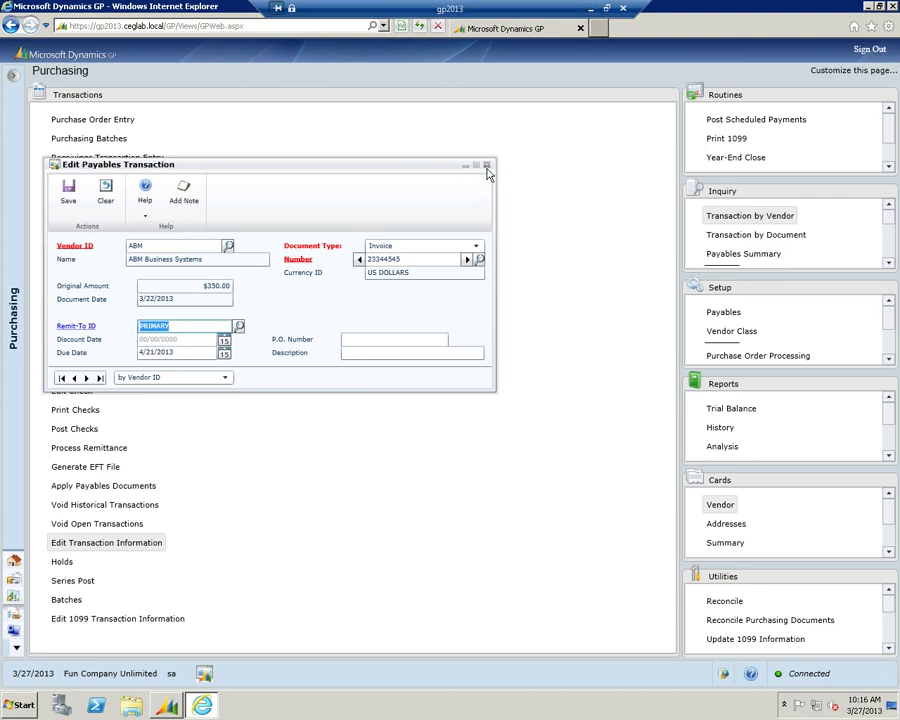
- Close the invoice edit window, check the payables features slide, and look up vendor ABM in the gp2013 session's Payables Transaction Inquiry - Vendor
click(590, 12)
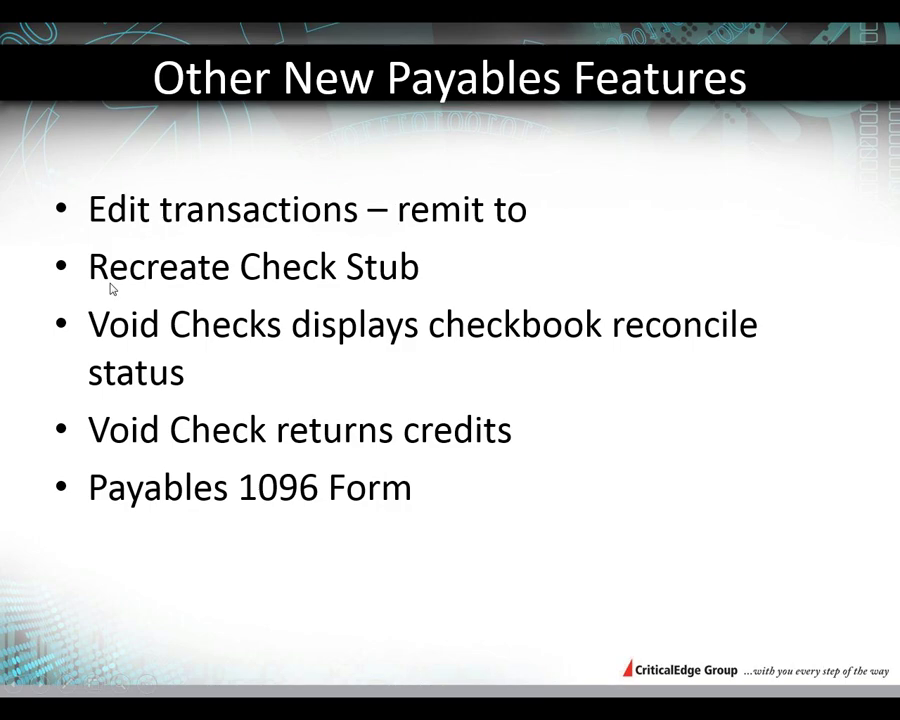
key(alt+Tab)
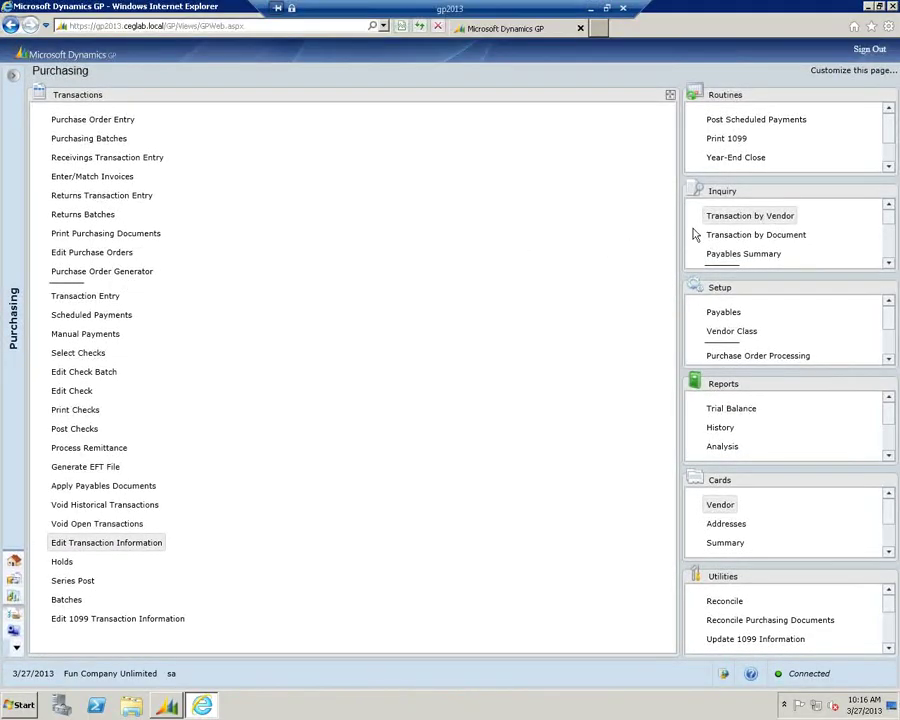
click(736, 220)
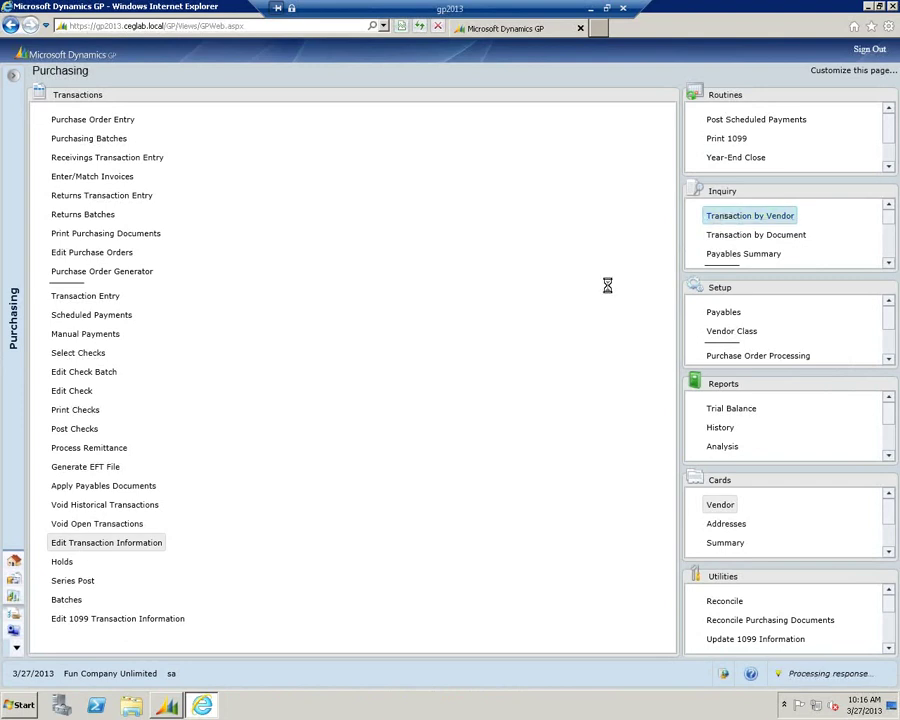
click(110, 187)
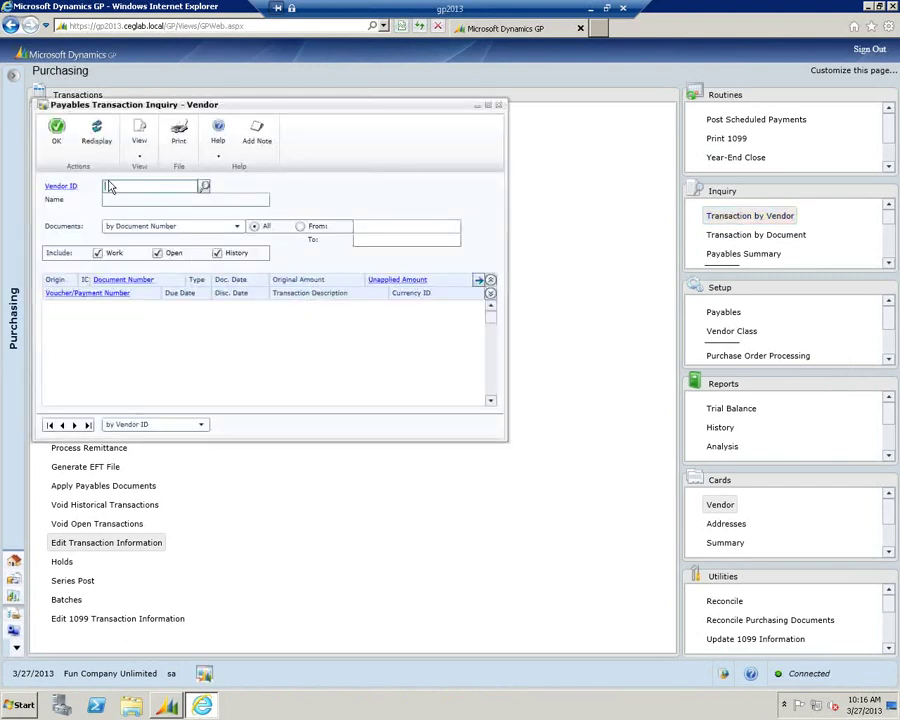
text(ABM)
key(Tab)
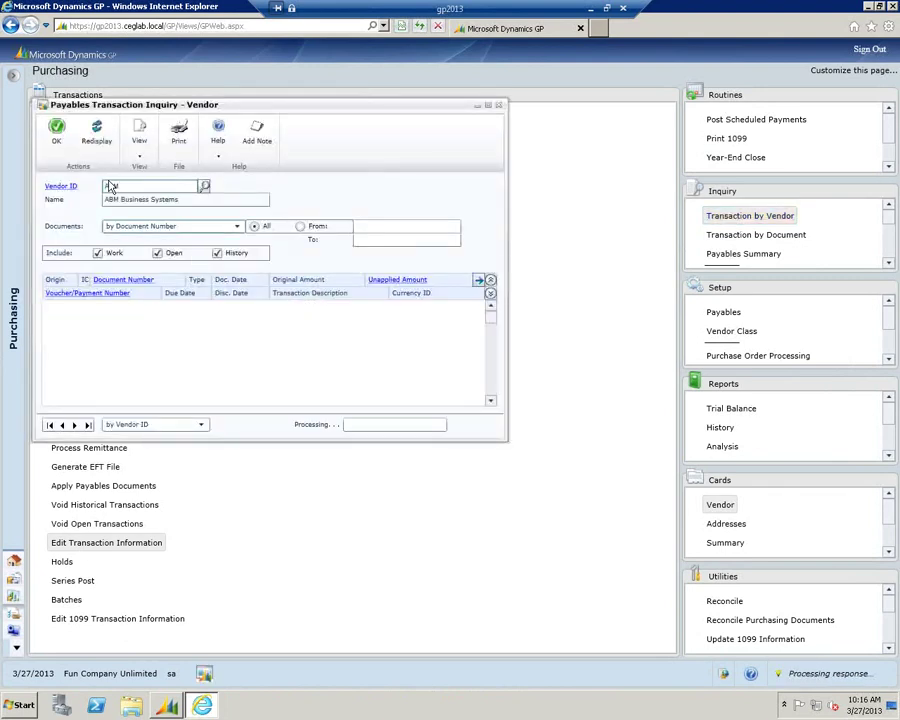
- Restrict vendor ABM's payables inquiry by document date from 3/1/2013 to 3/31/2013 and redisplay the documents
click(236, 227)
click(182, 254)
click(300, 226)
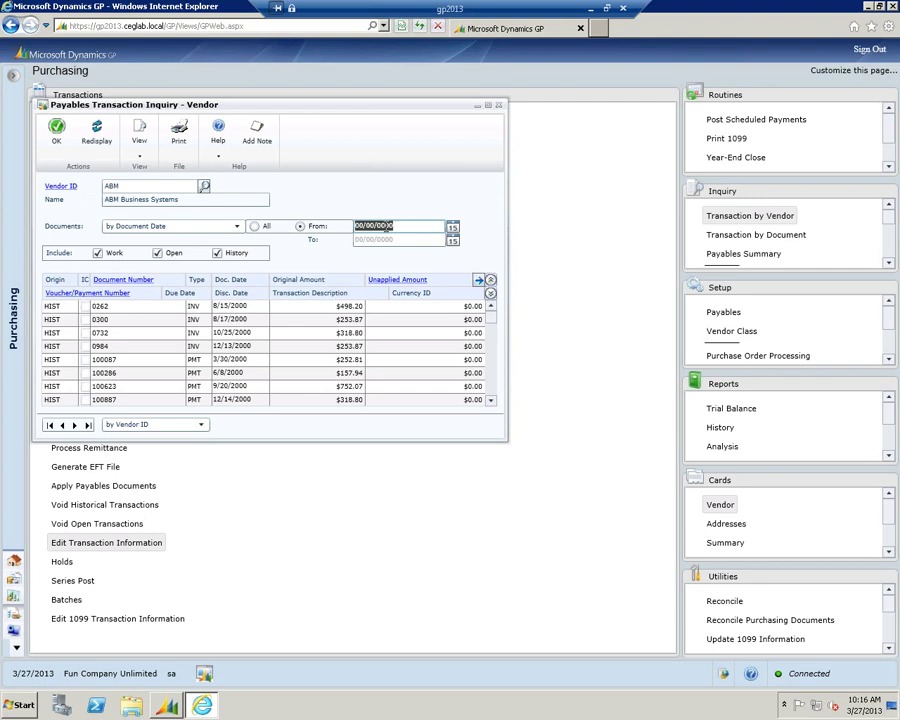
text(030113)
click(391, 243)
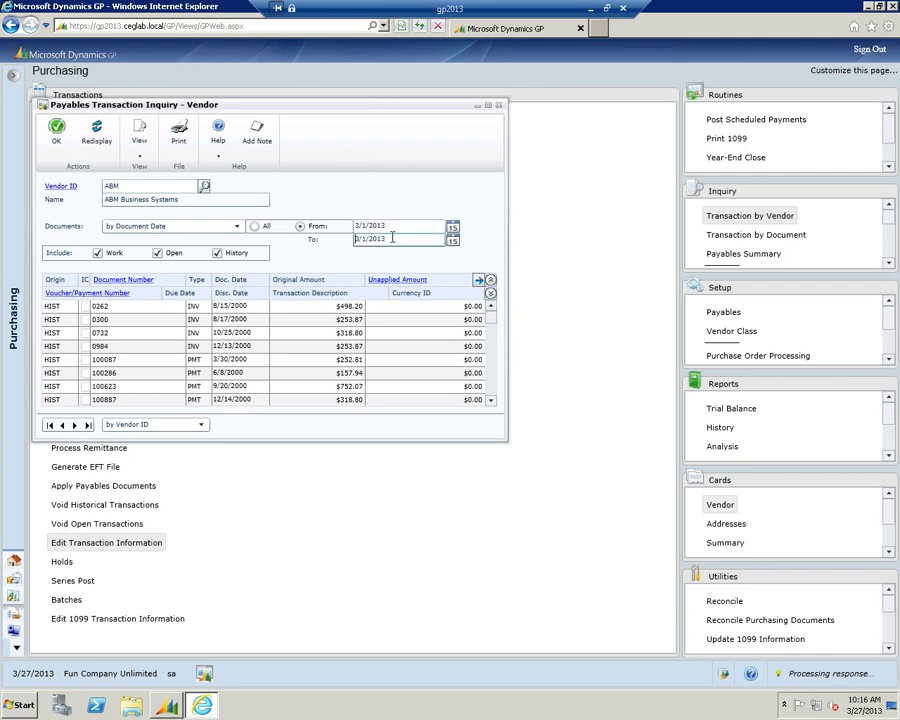
drag(398, 238, 334, 241)
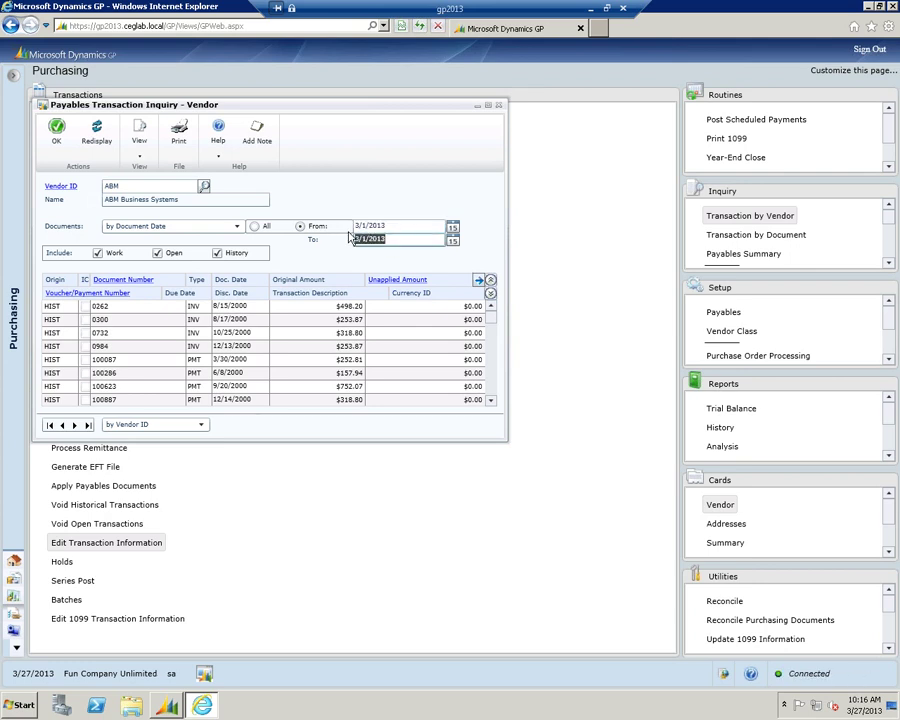
text(033113)
key(Tab)
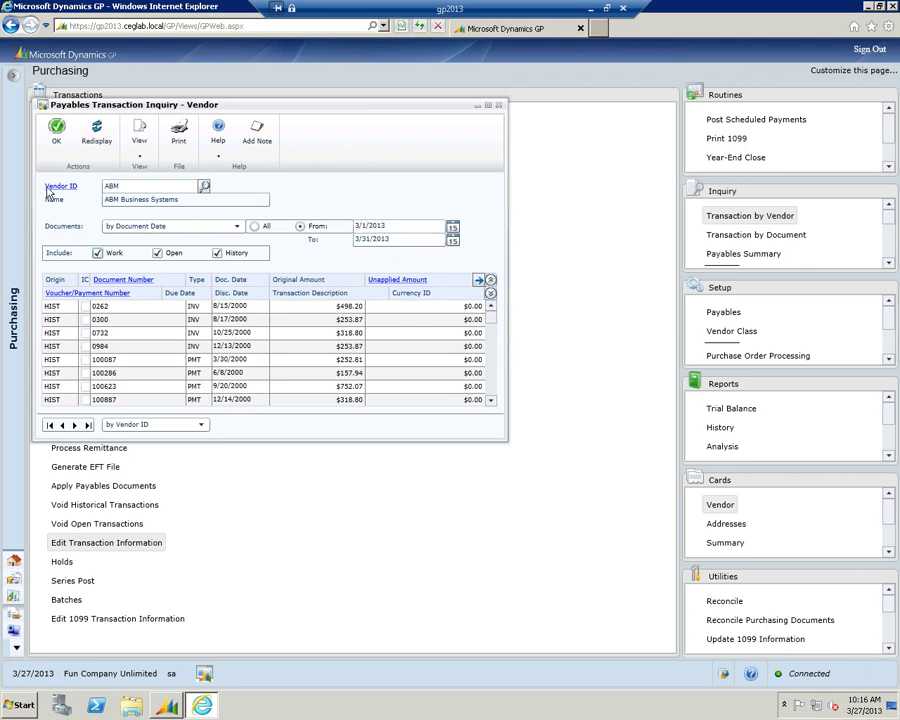
click(97, 131)
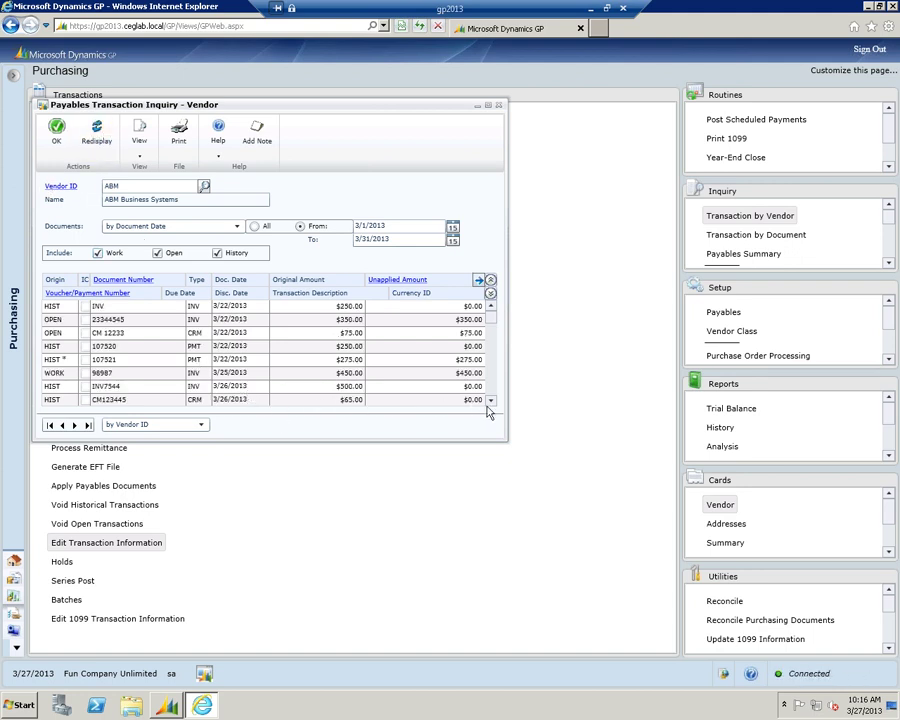
- Find ABM's payment 107522 in the inquiry list and open its payment details
click(493, 322)
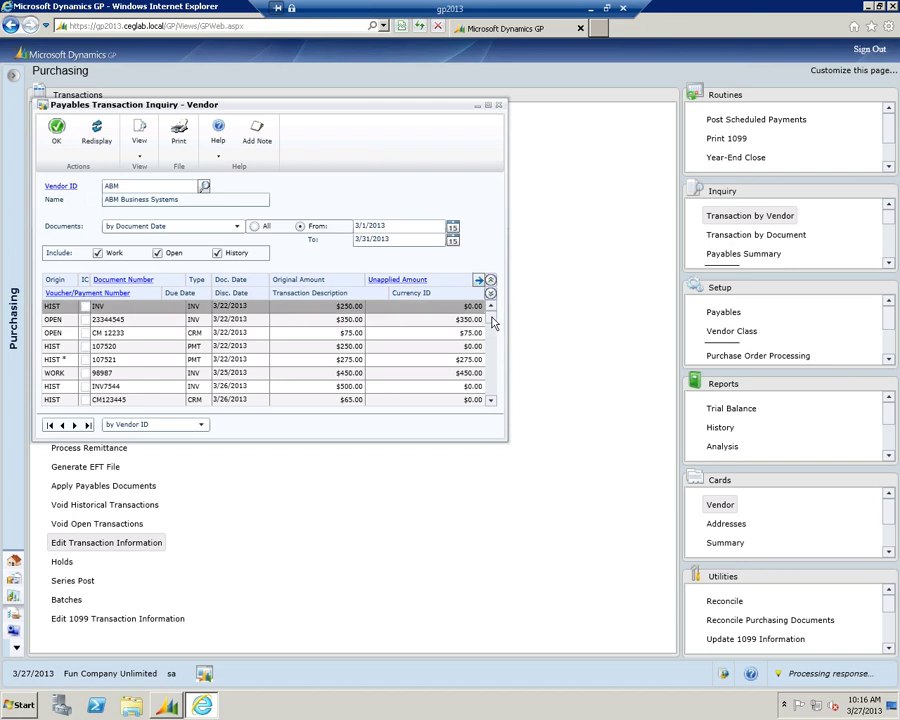
click(490, 399)
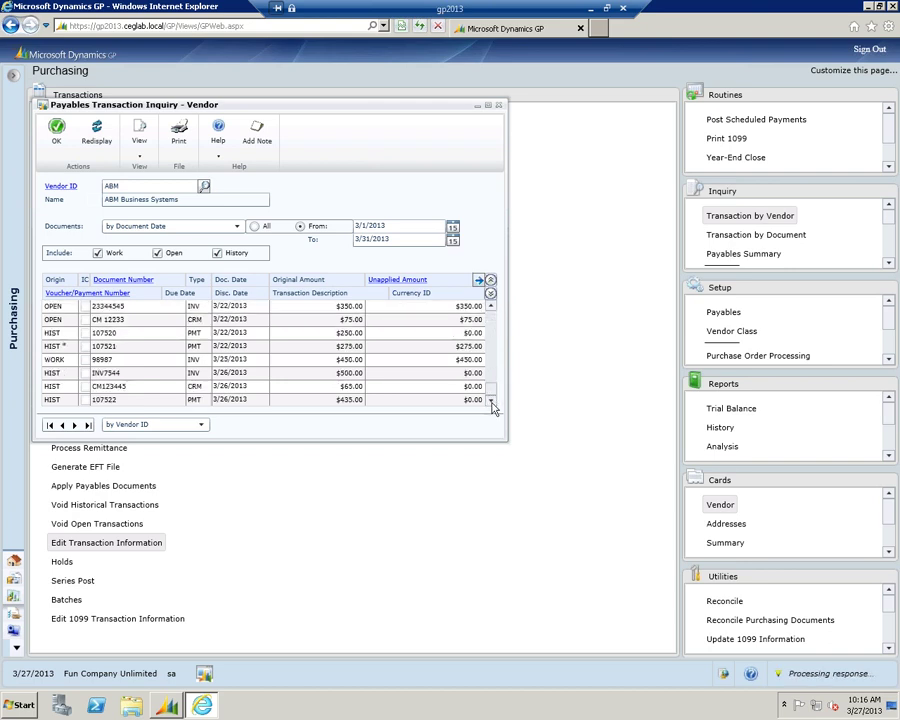
click(182, 403)
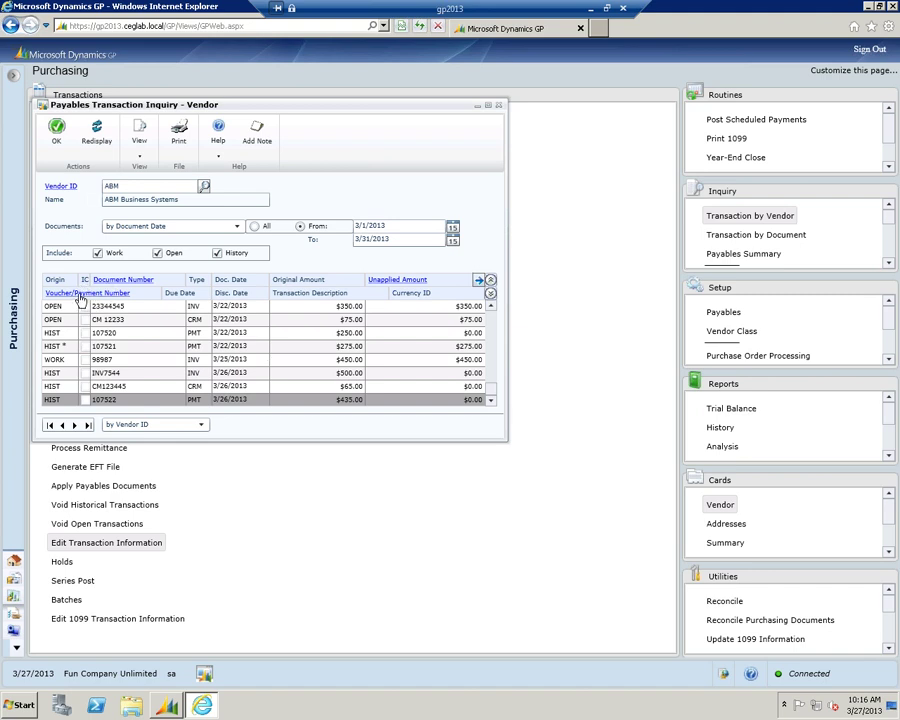
click(80, 294)
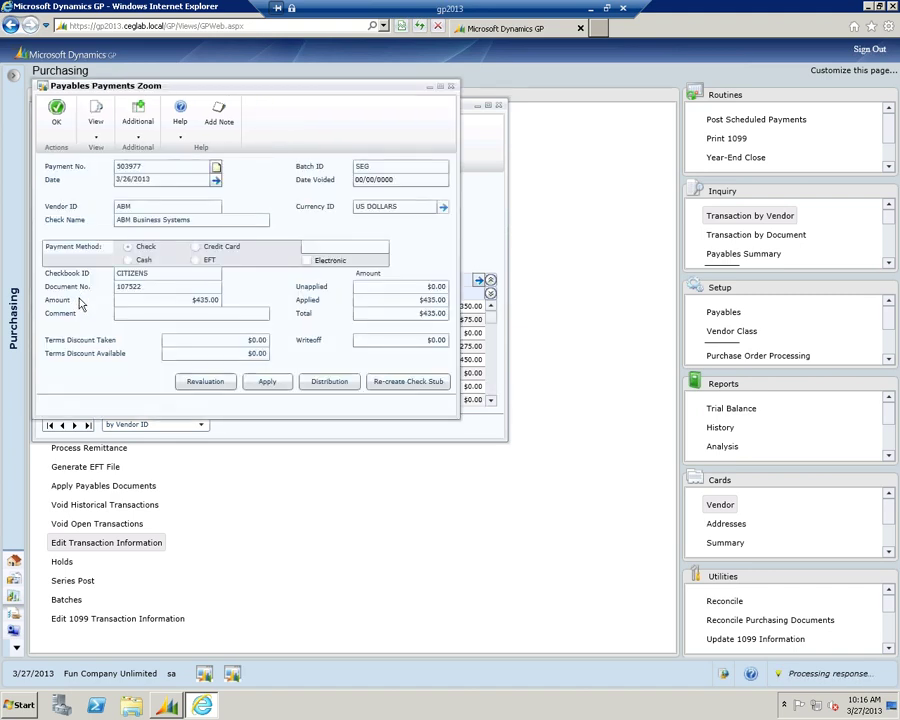
- Re-create the payment's check stub as a Standard report output only to screen, then close the report, payment zoom and vendor inquiry
click(408, 384)
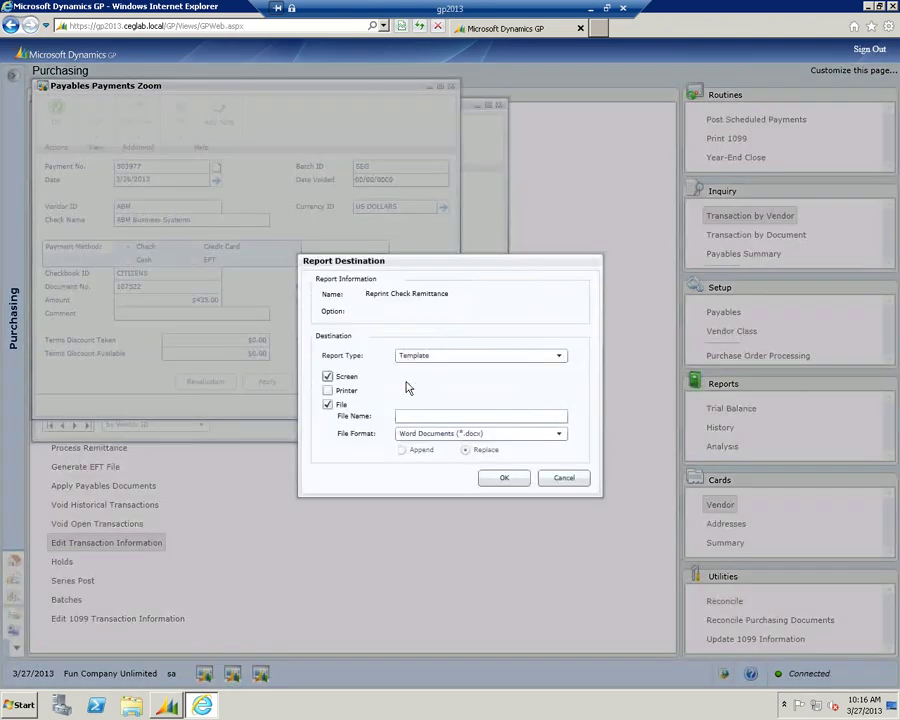
click(327, 404)
click(422, 356)
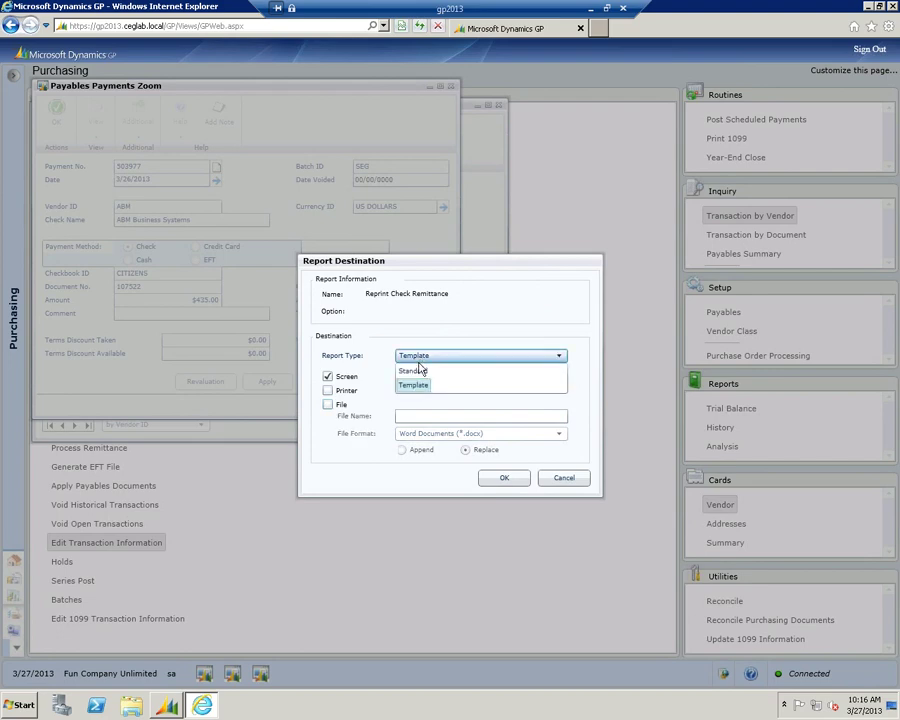
click(414, 371)
click(505, 478)
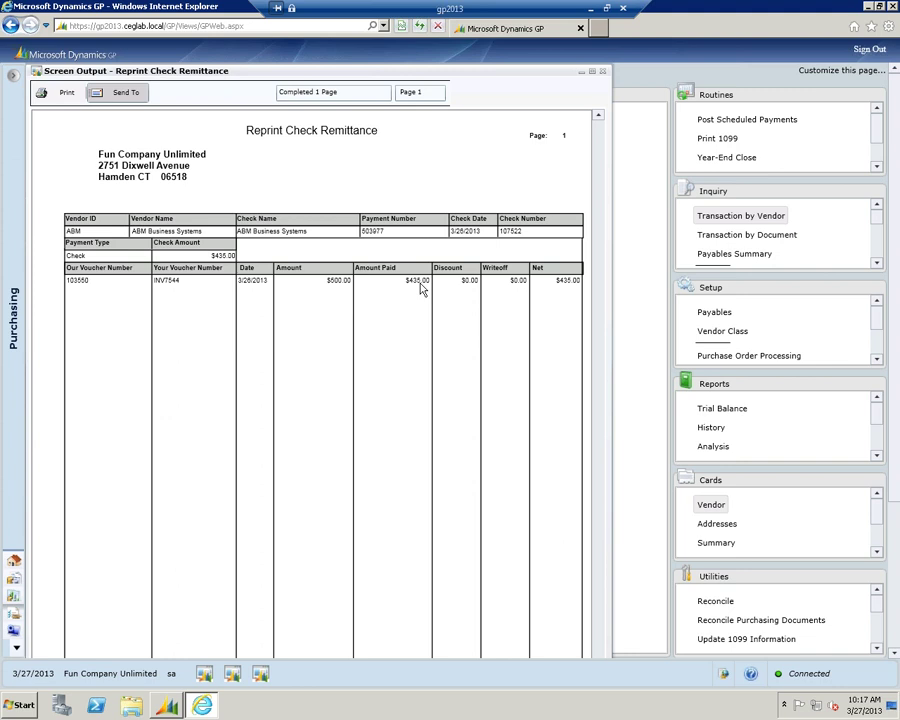
click(602, 72)
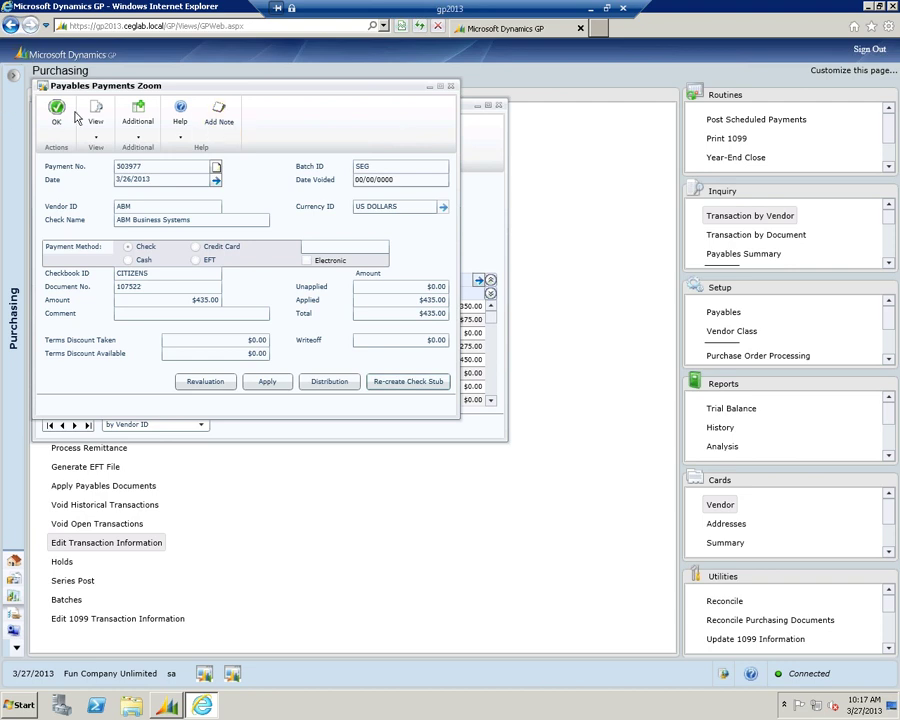
click(452, 88)
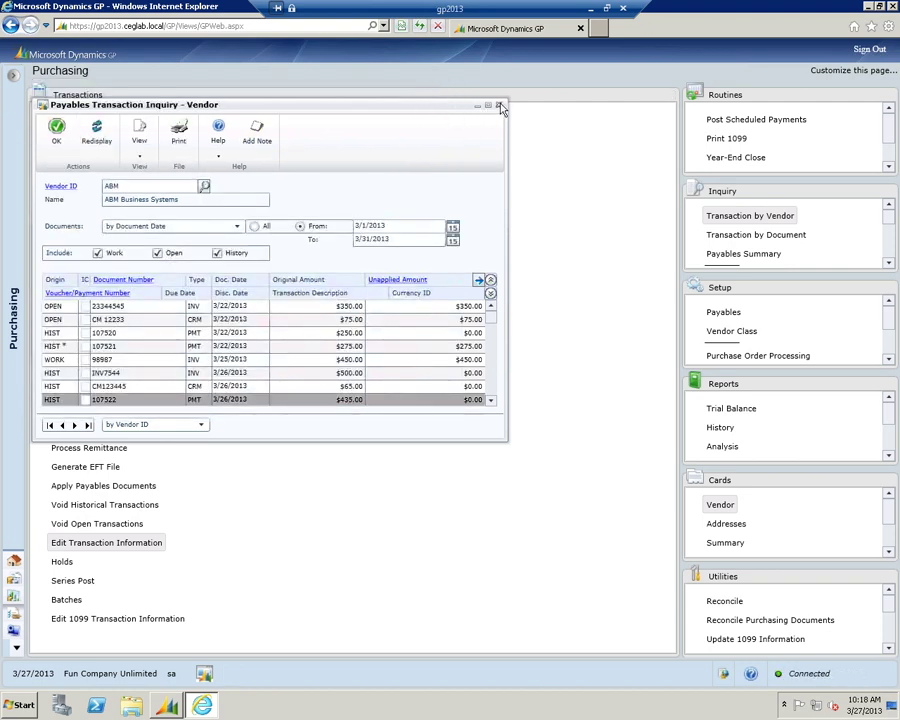
click(500, 106)
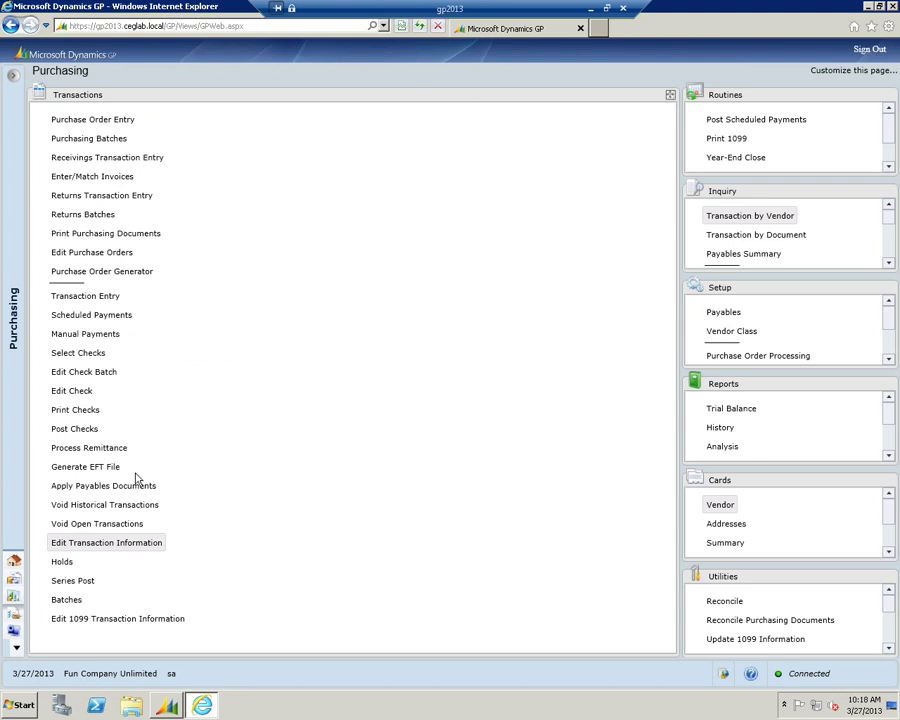
- Open Void Historical Payables Transactions and examine the Reconciled status of the listed documents
click(87, 514)
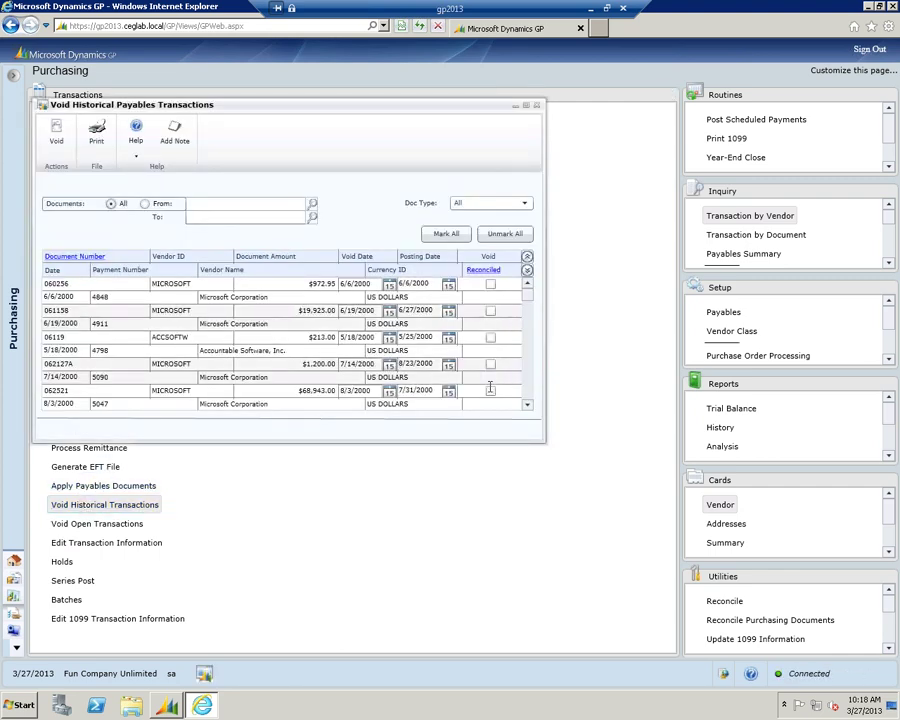
click(530, 394)
click(530, 394)
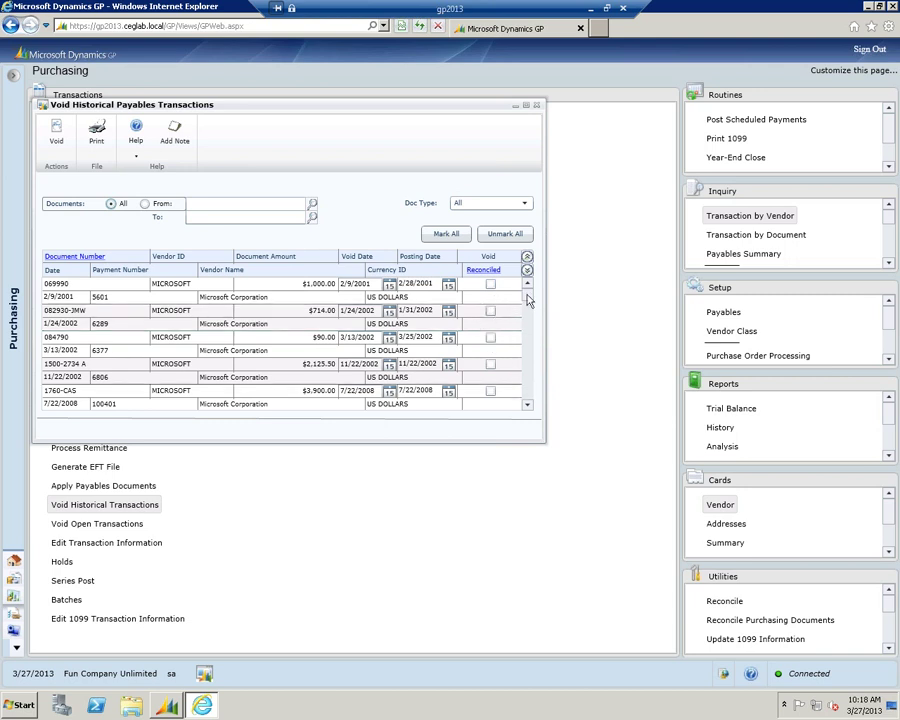
click(526, 376)
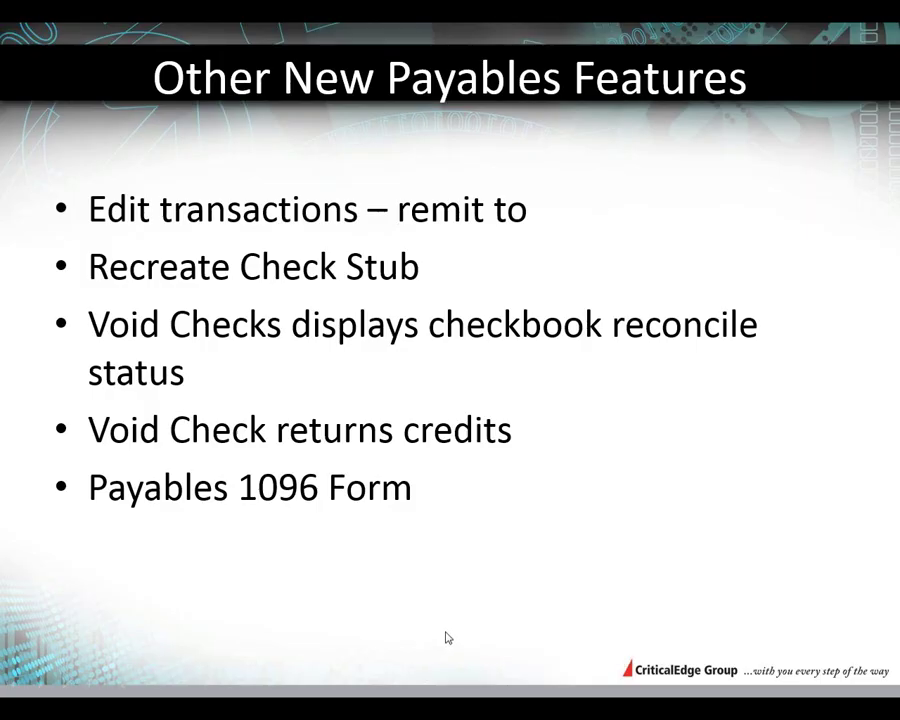
- Restart the PowerPoint slide show from the Questions and Next Steps slide and return to Other New Payables Features
click(447, 636)
key(Escape)
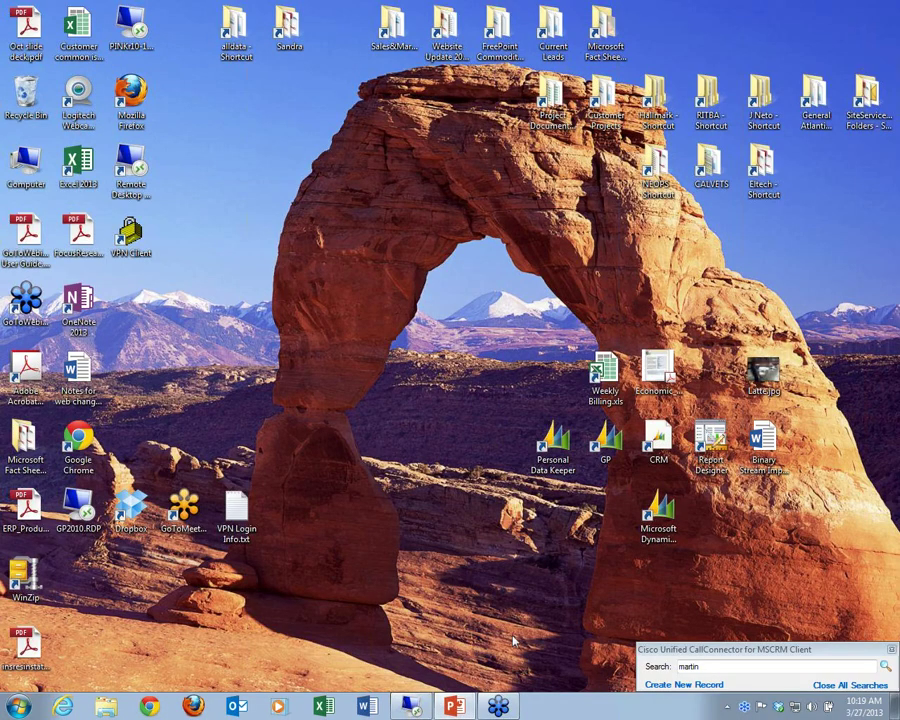
click(456, 707)
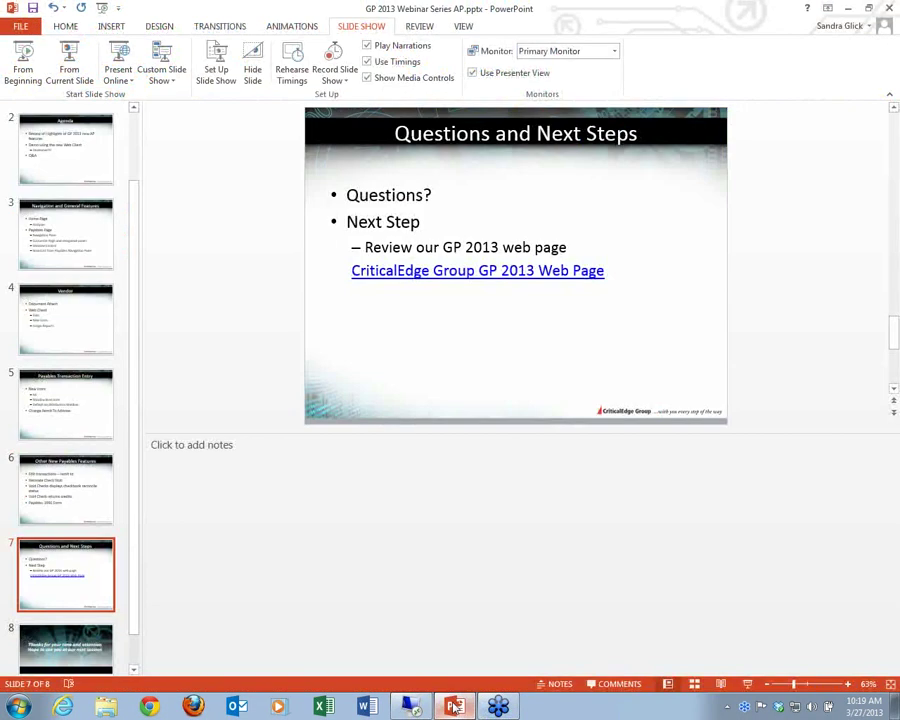
click(71, 66)
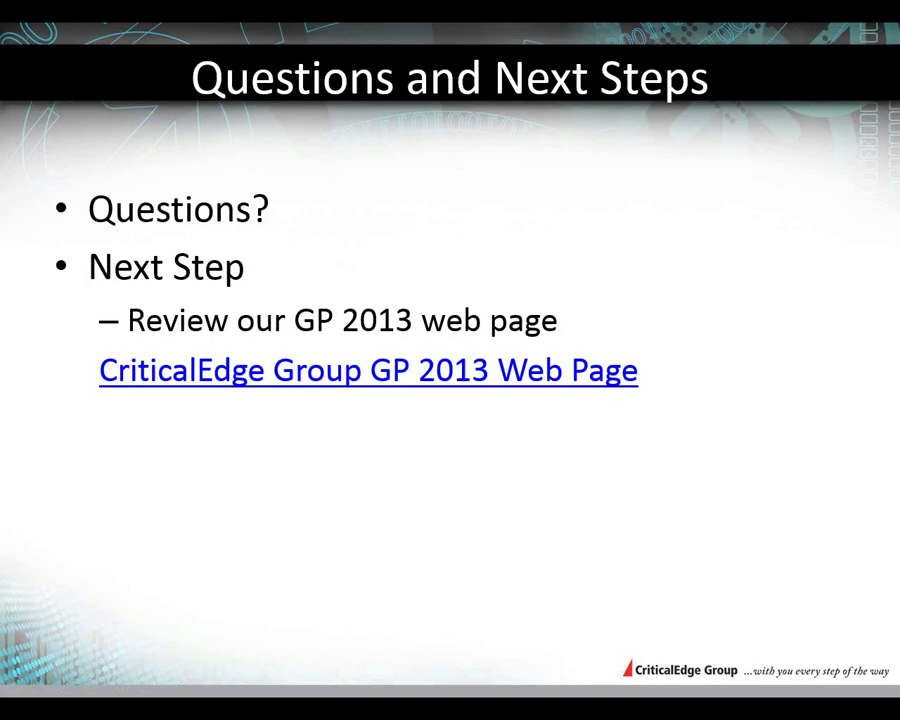
right_click(516, 690)
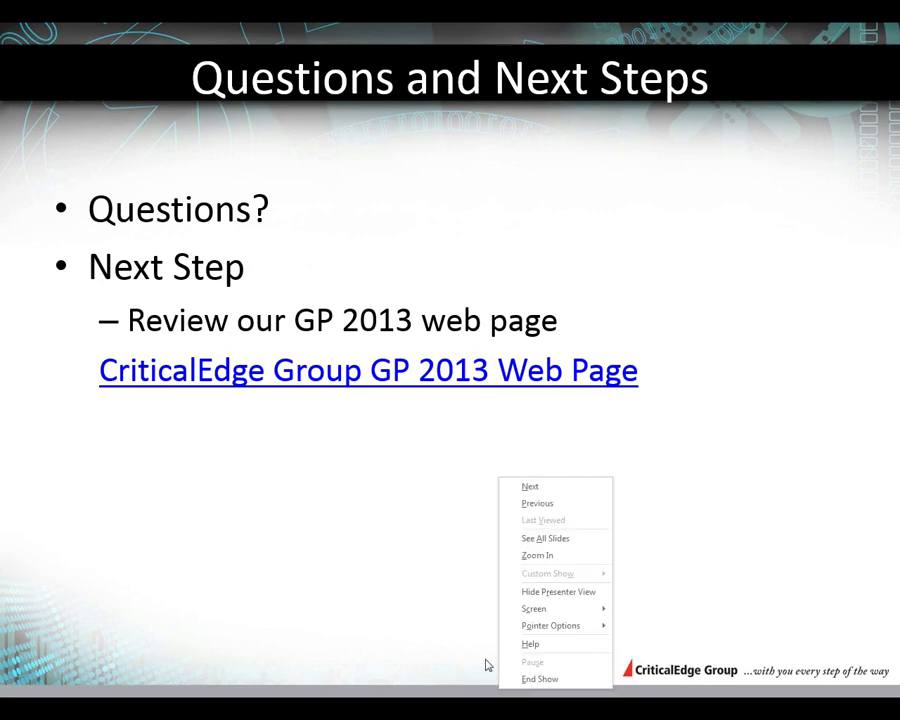
click(525, 502)
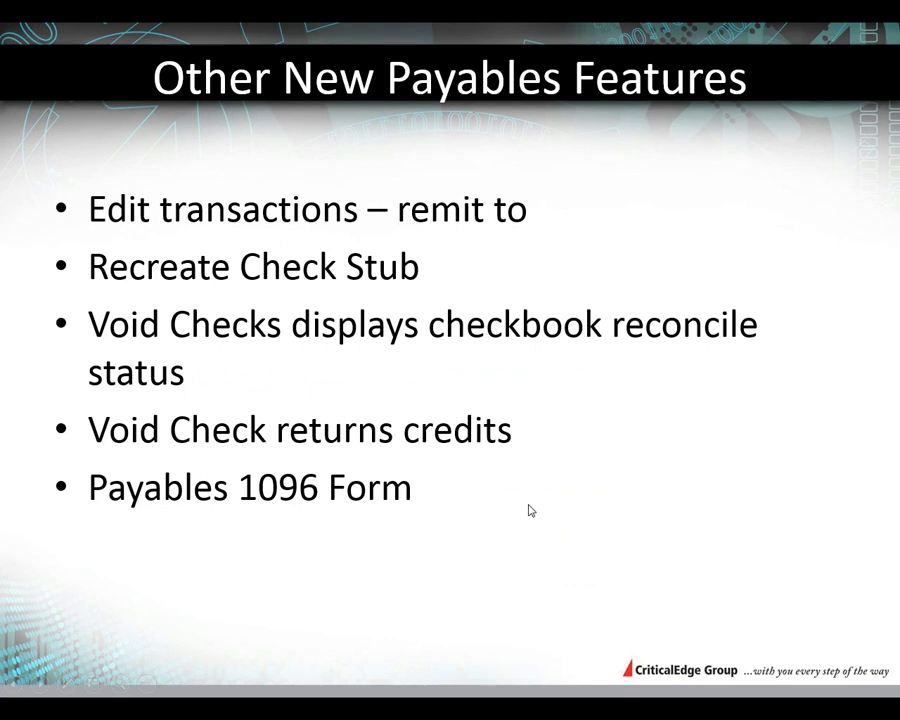
- Switch to the gp2013 session and limit the voidable documents to type Payment, from 107522 to 107522
key(alt+Tab)
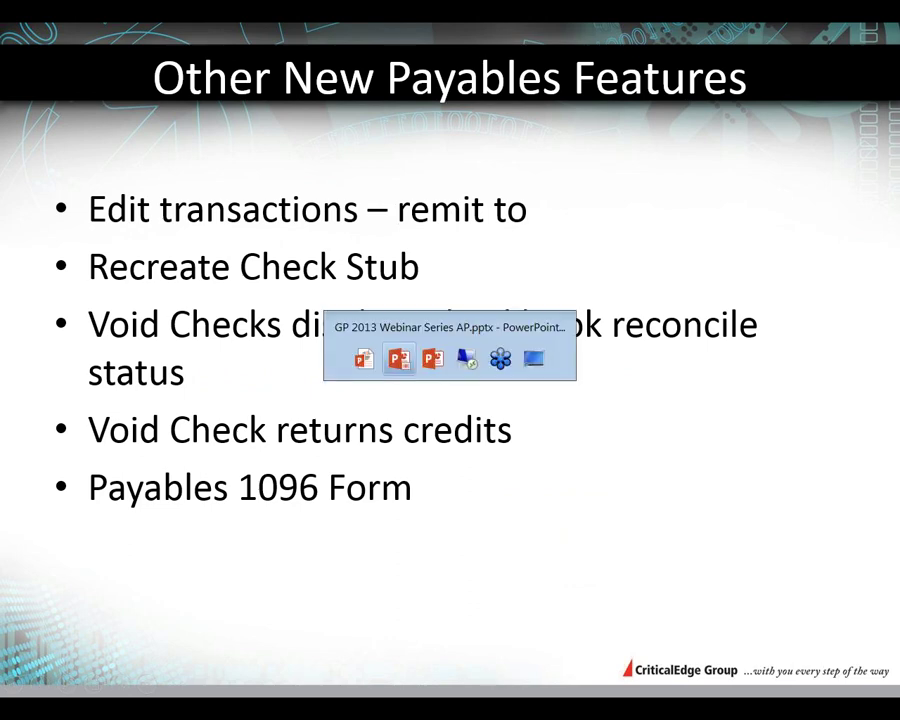
key(alt+Tab)
key(alt+Tab)
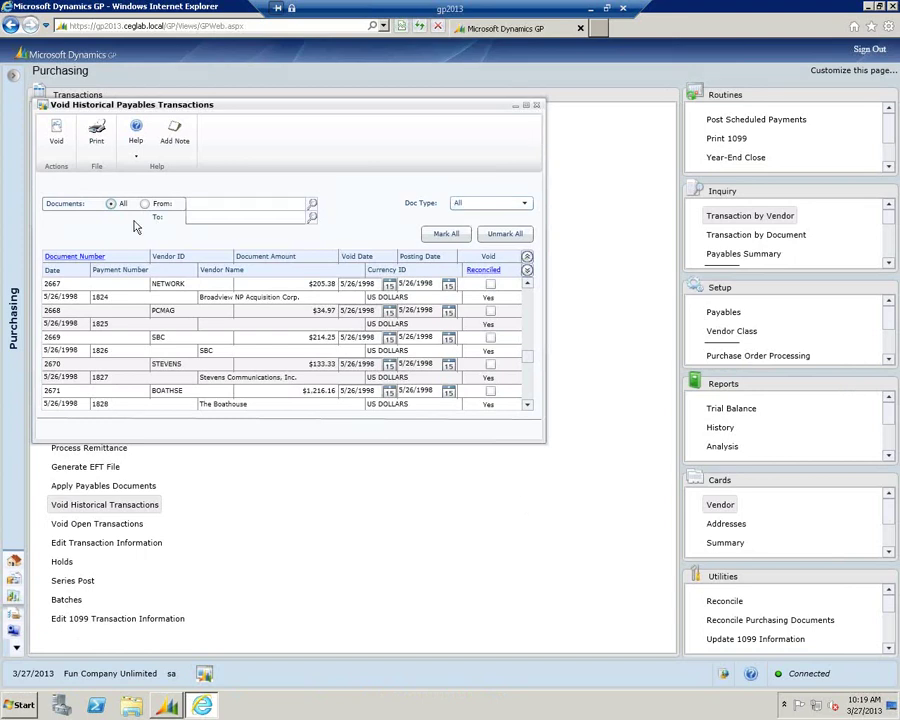
click(145, 203)
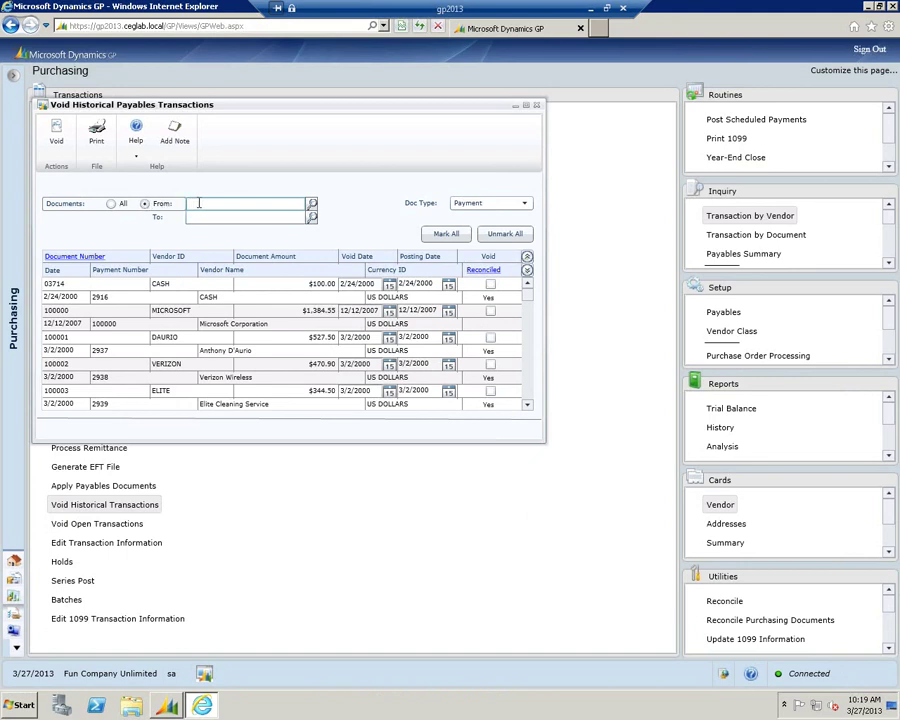
text(522)
click(205, 216)
text(107522)
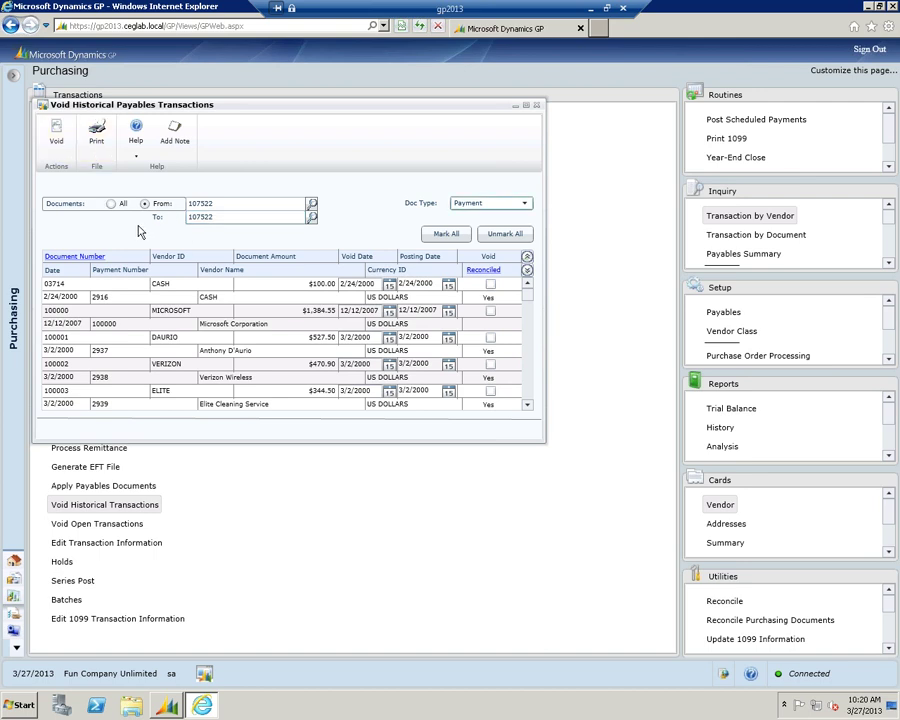
key(Tab)
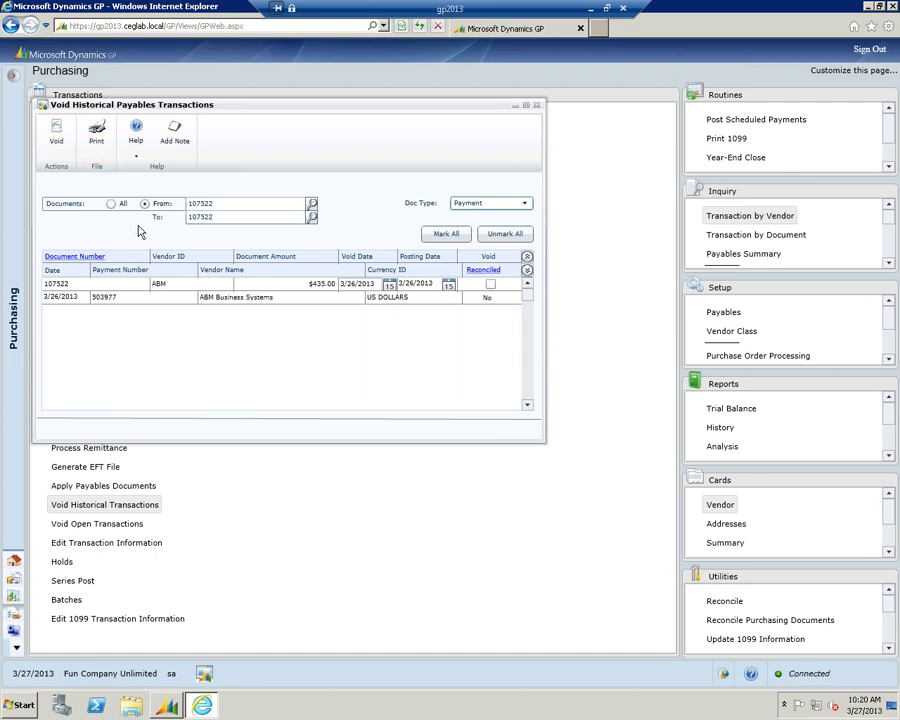
- Mark payment 107522 and void it, cancel the AA Void Hist. Posting Journal output, and close the void window
click(490, 285)
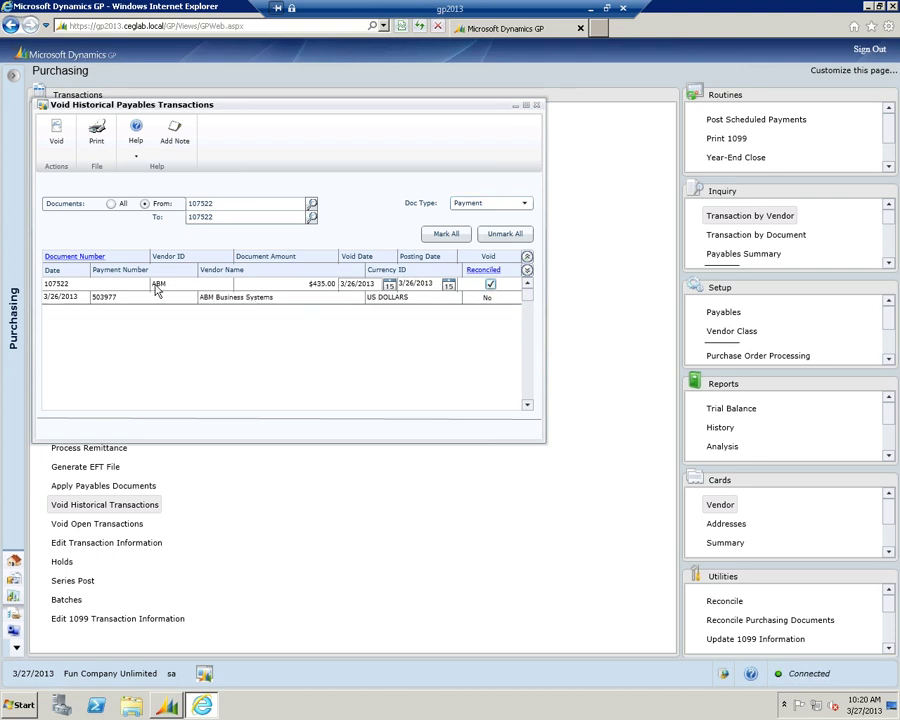
click(56, 138)
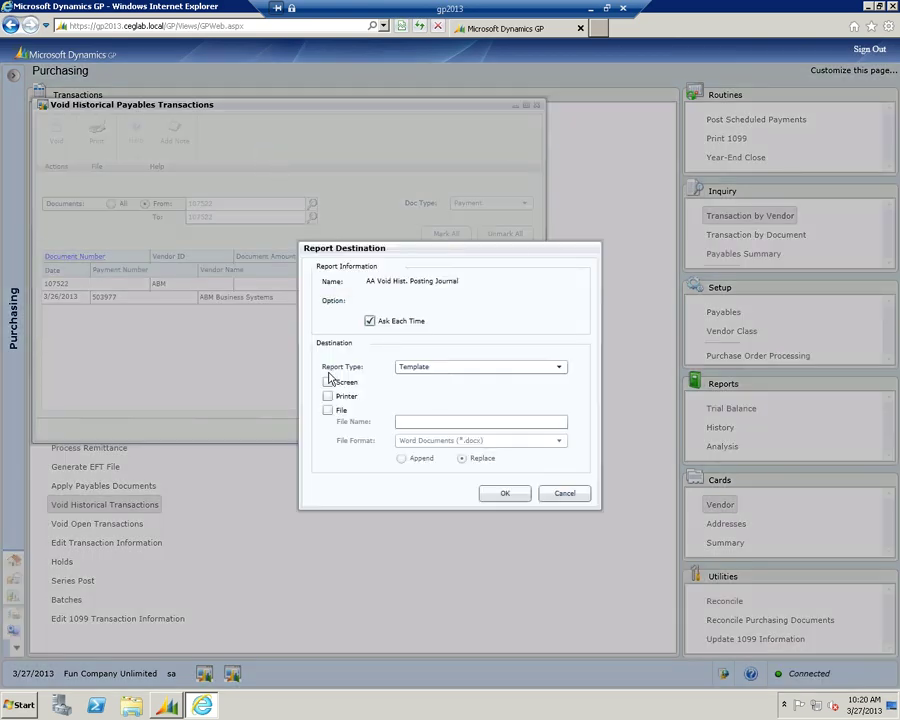
click(328, 381)
click(564, 493)
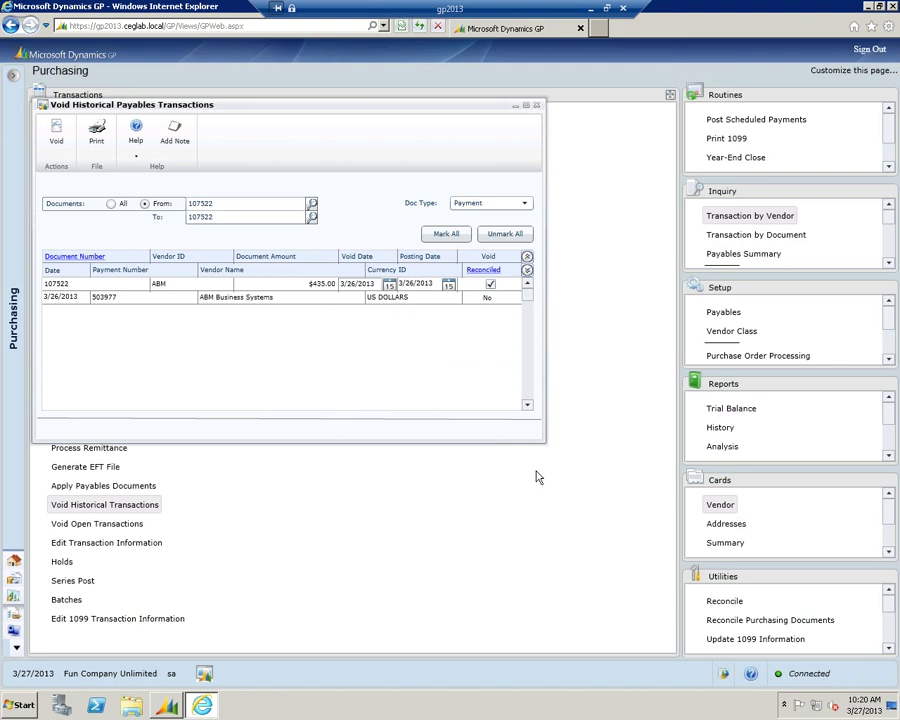
click(537, 106)
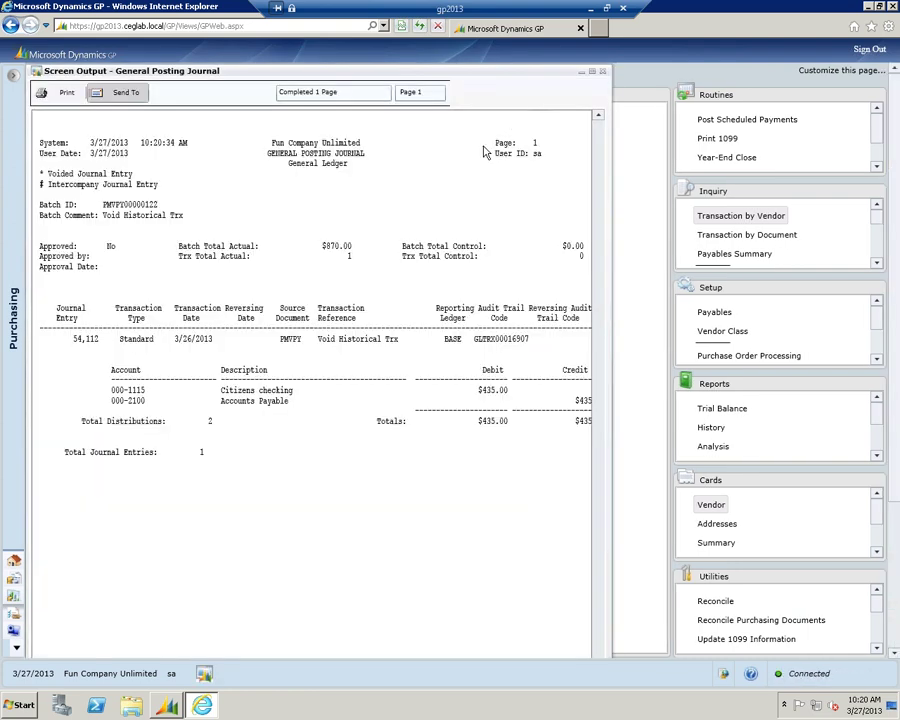
- Review the General Posting Journal, Voided Payments and Checkbook Posting Journal reports, closing each one
click(602, 72)
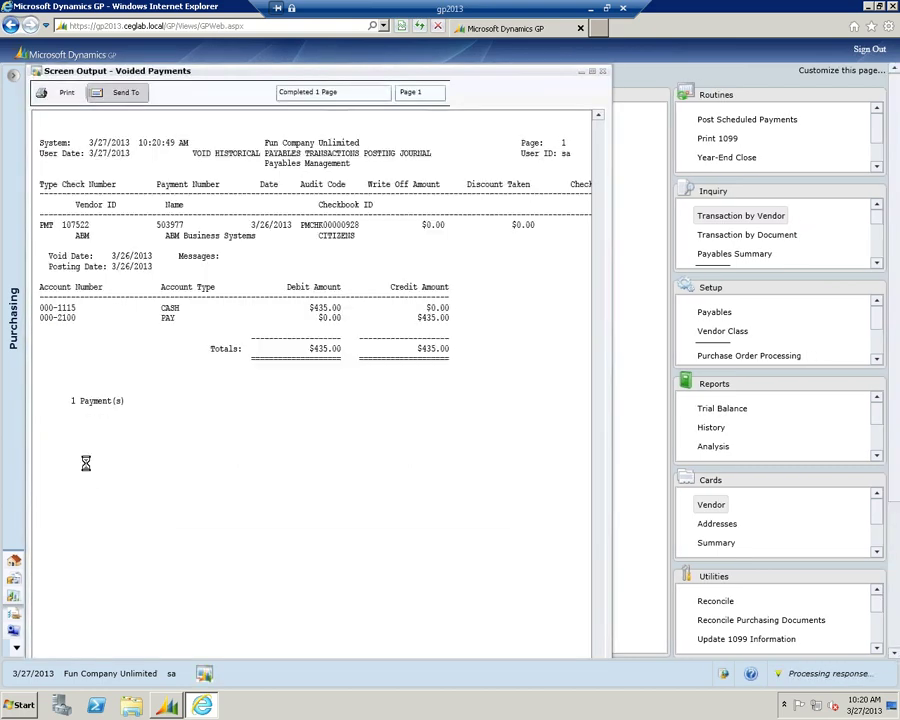
click(602, 72)
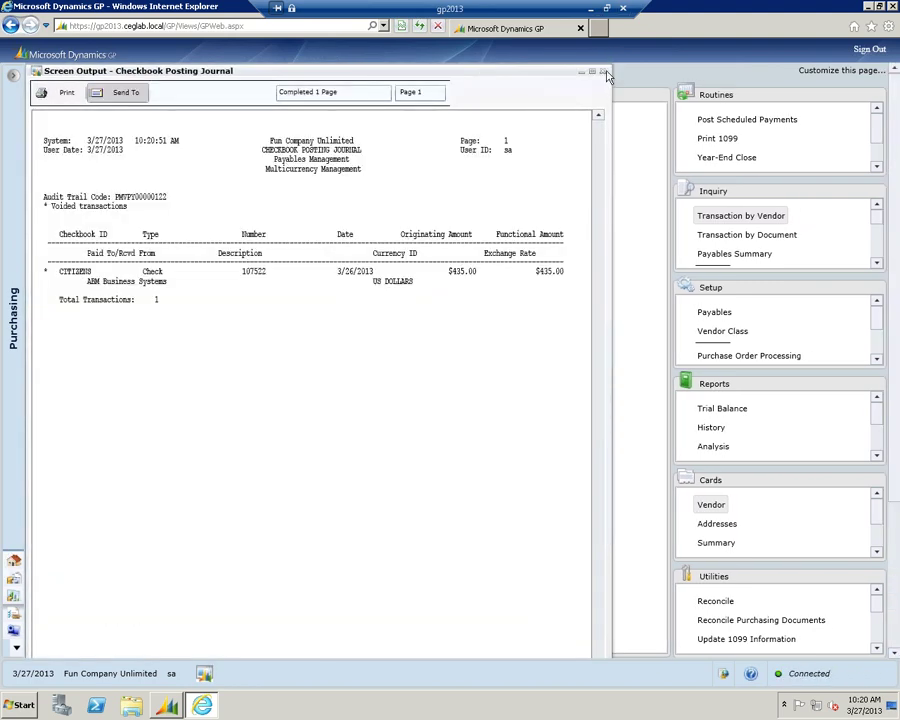
click(602, 72)
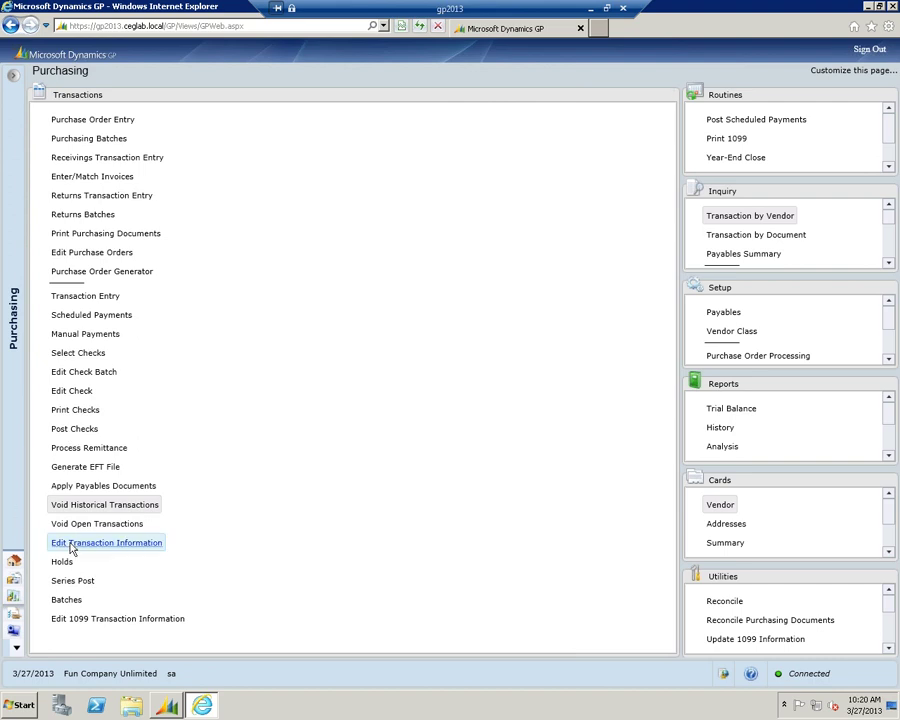
- View and close the Void Open Payables Transactions window, and open the payables transaction inquiry by vendor for ABM
click(67, 525)
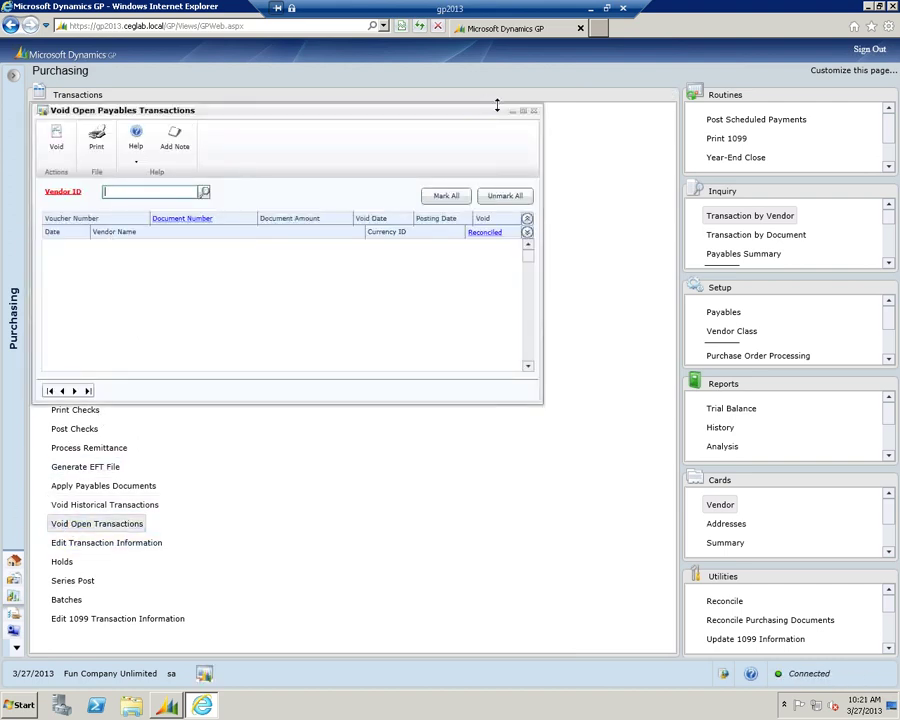
click(534, 112)
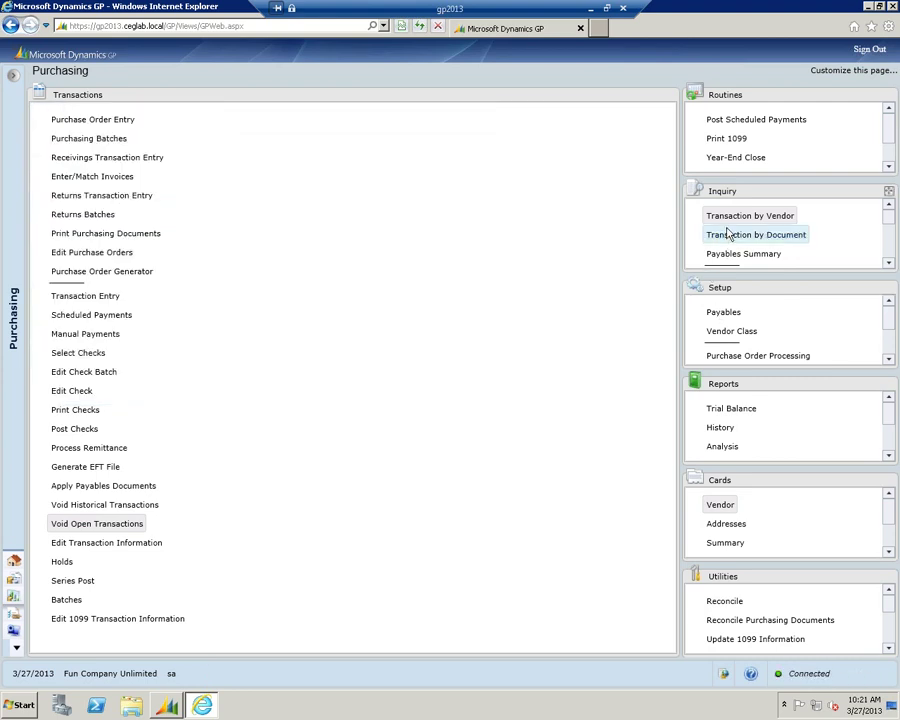
click(729, 222)
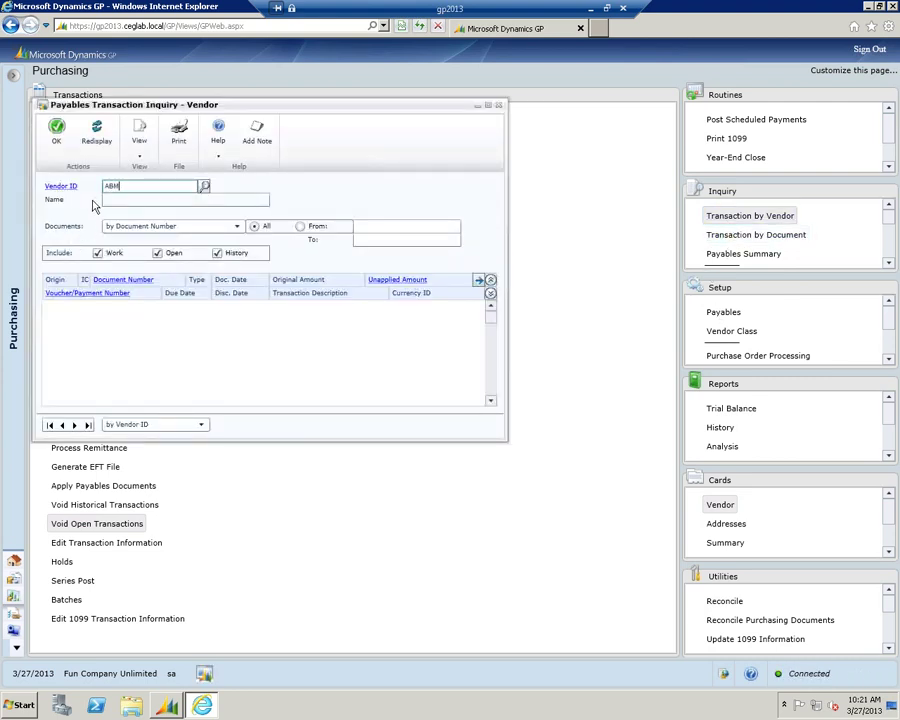
click(135, 227)
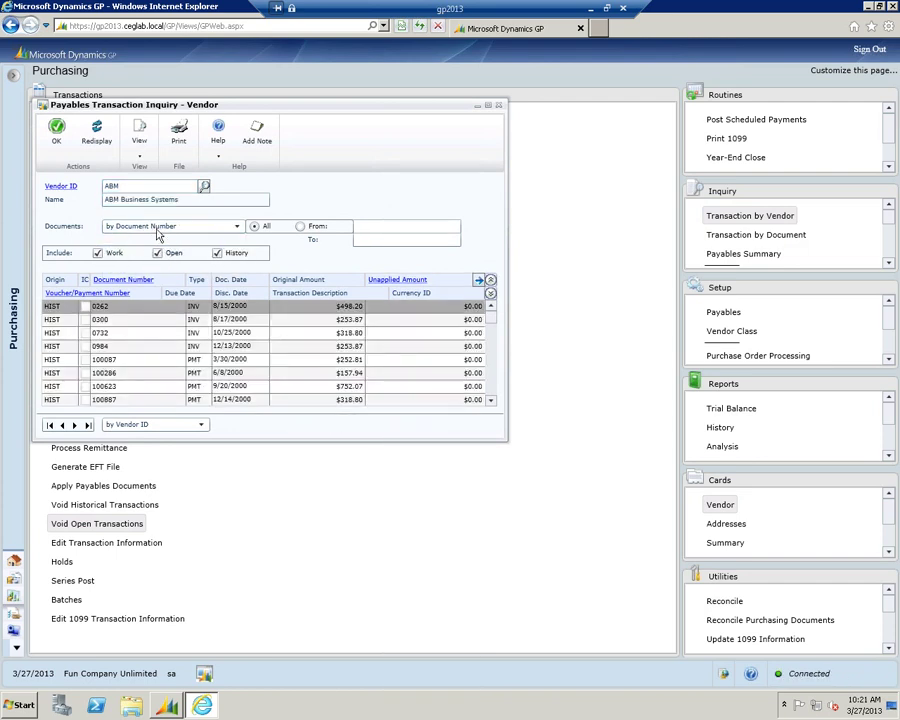
- Filter the vendor inquiry by Document Date from 3/1/2013 to 3/31/2013 and redisplay the transactions
click(148, 228)
click(135, 255)
click(300, 226)
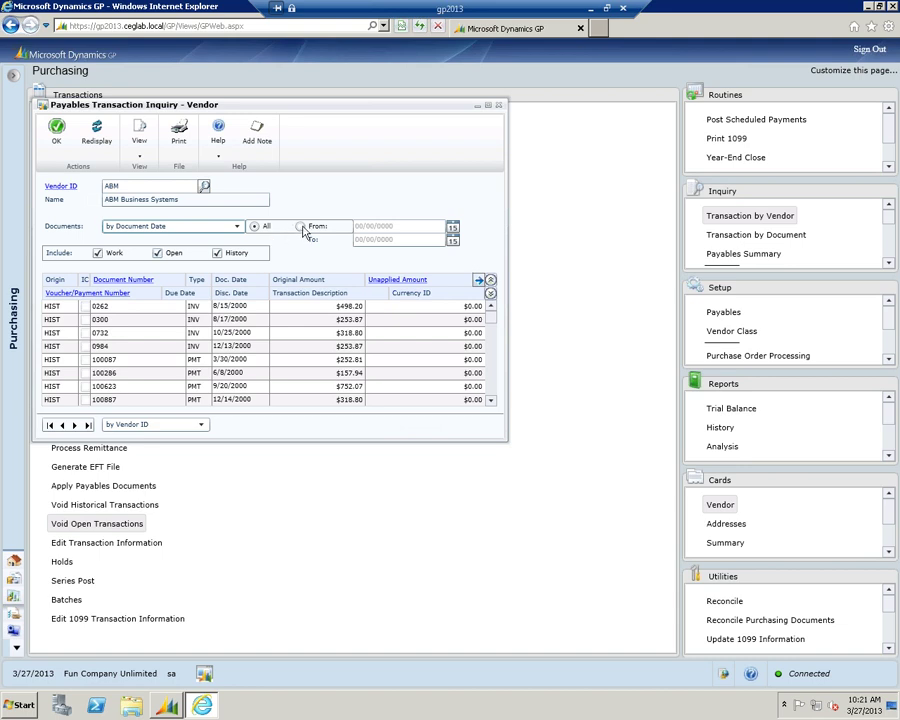
click(371, 227)
text(0)
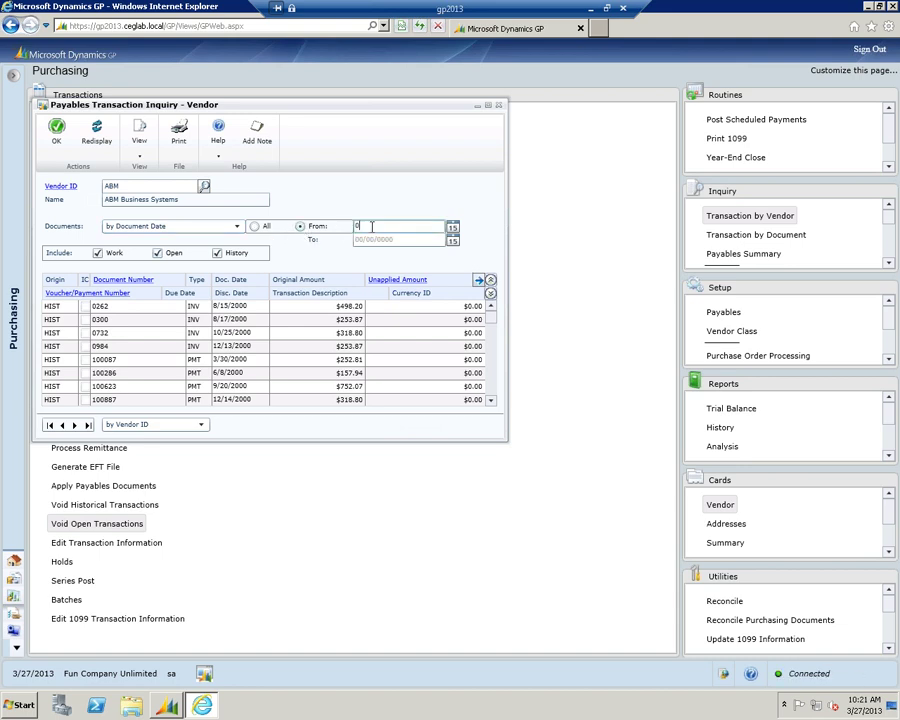
text(3012013)
key(Tab)
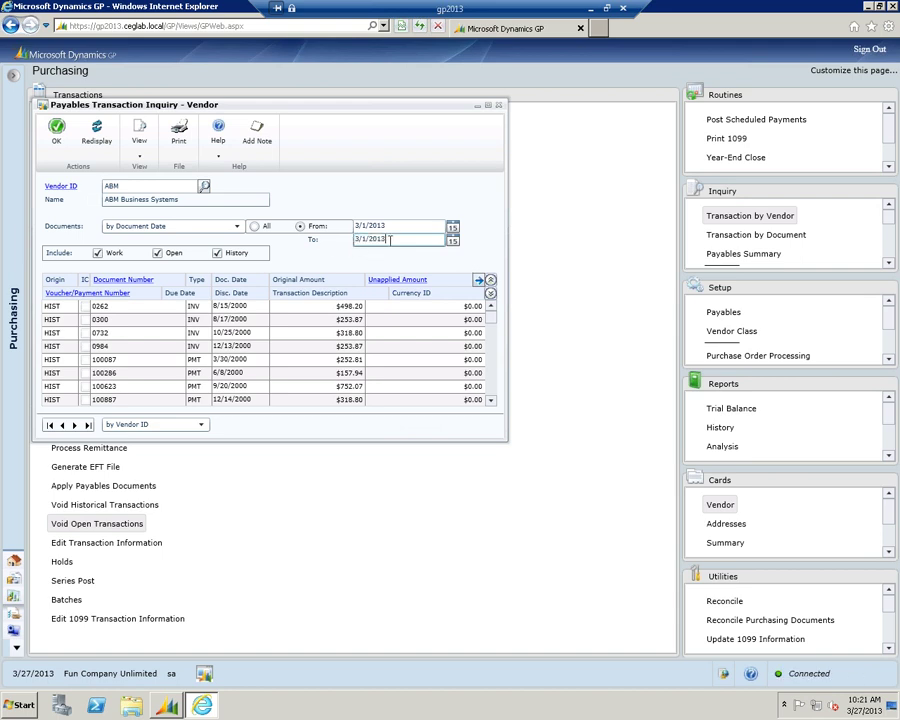
text(31)
key(Tab)
click(97, 132)
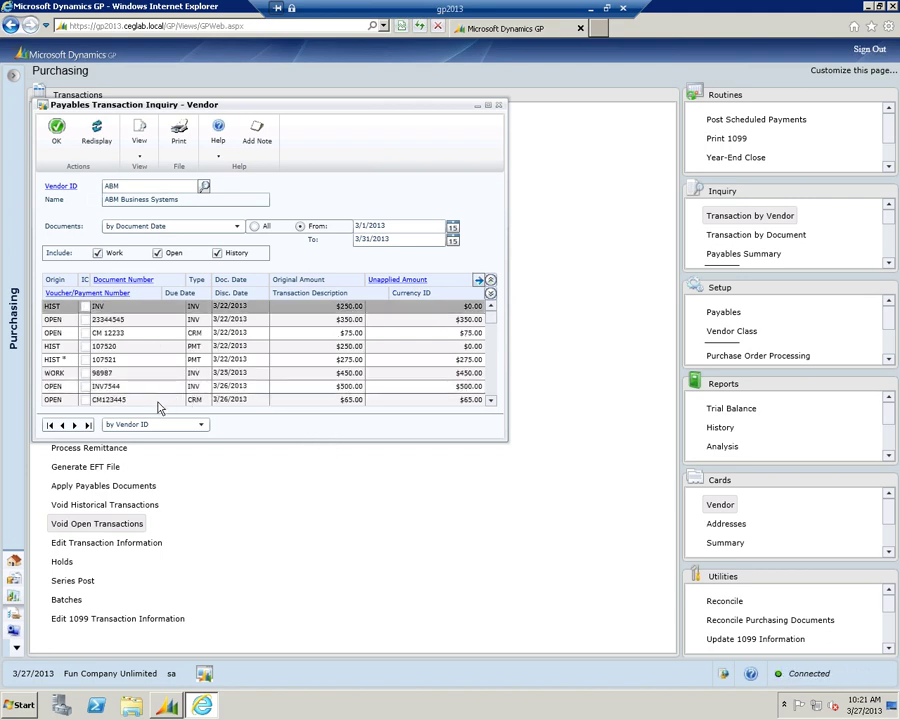
- Examine the entries for credit memo CM123445 and invoice INV7544, and close the vendor inquiry
click(231, 402)
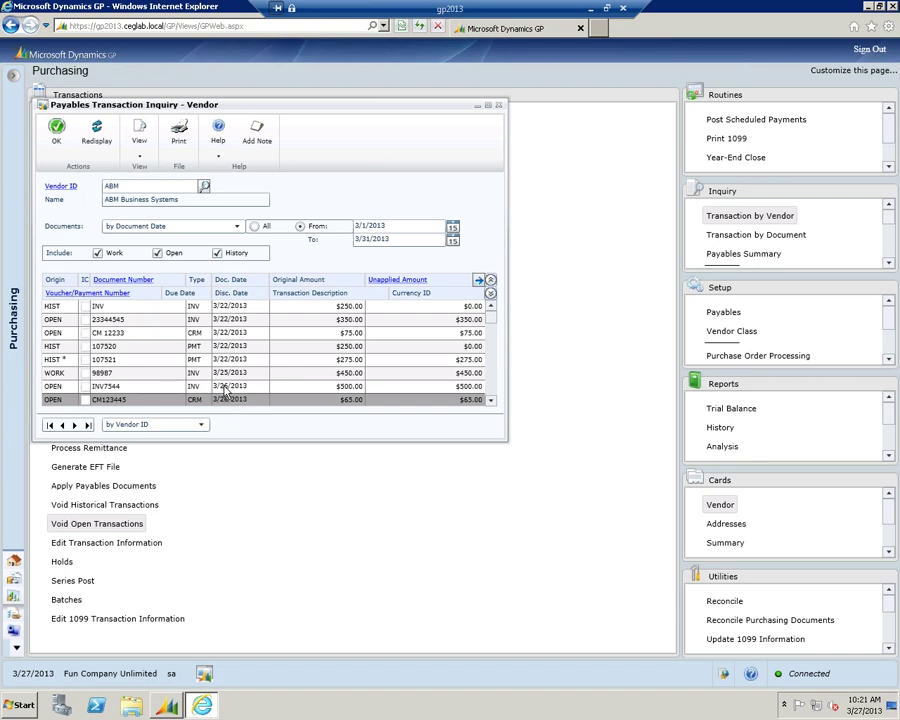
click(290, 388)
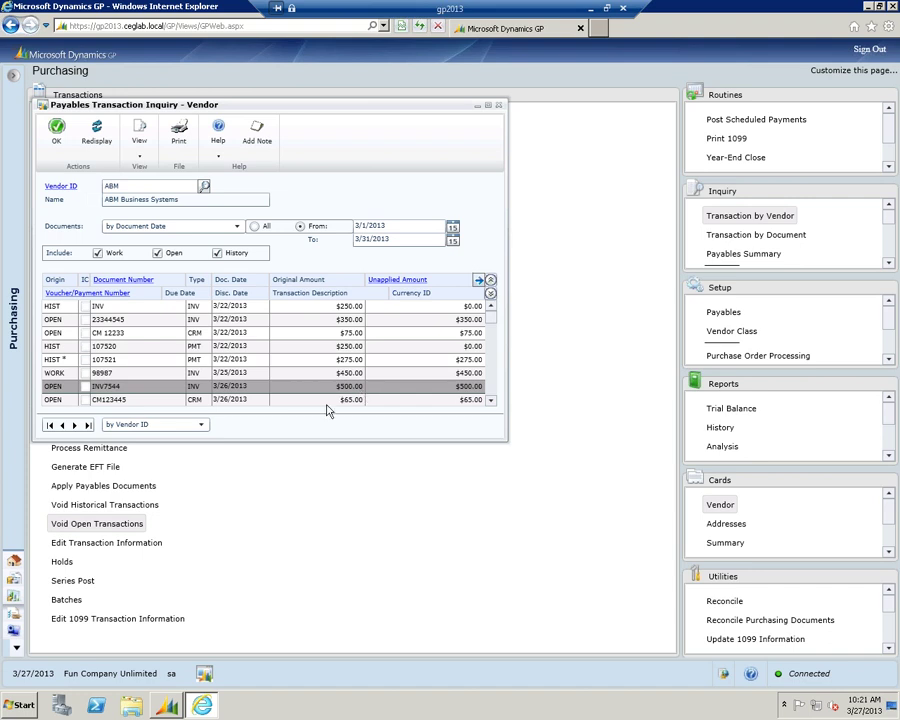
click(327, 402)
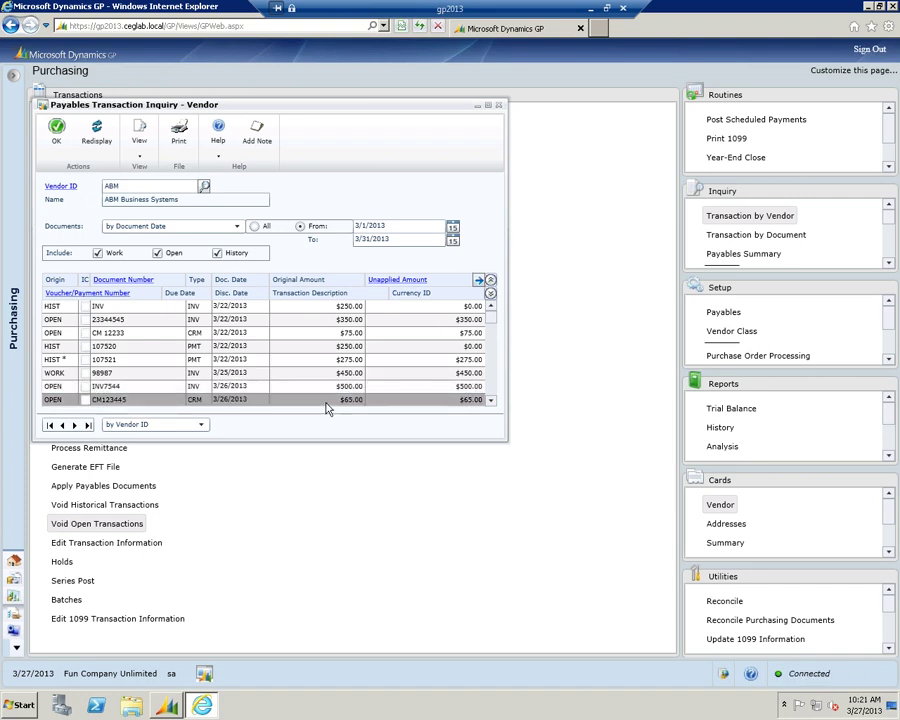
click(499, 106)
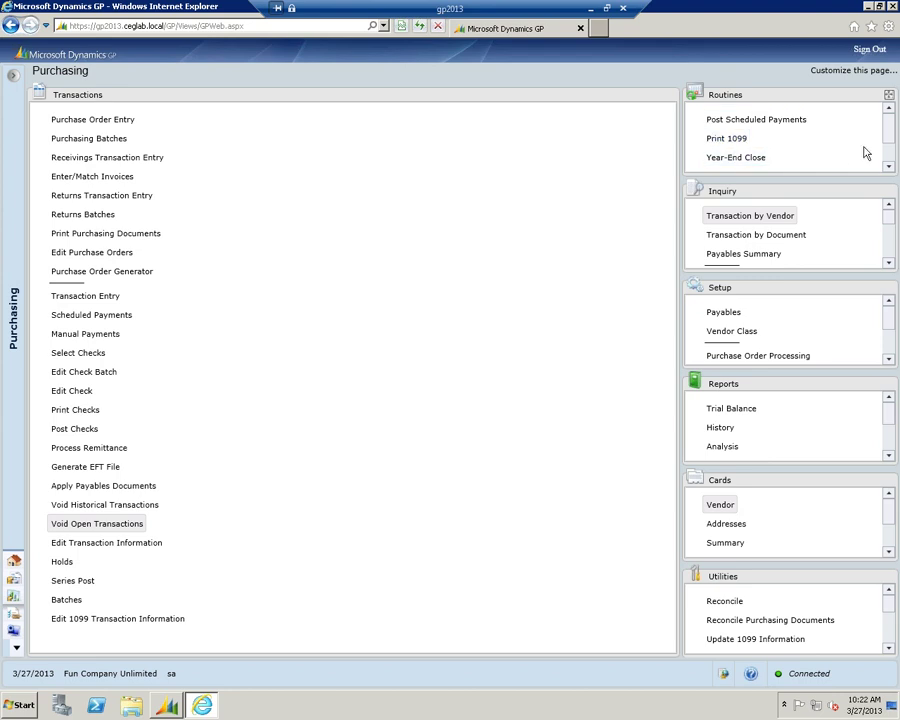
- Open the Print 1099 window to view the 1096 Form print option, and close it without printing
click(729, 140)
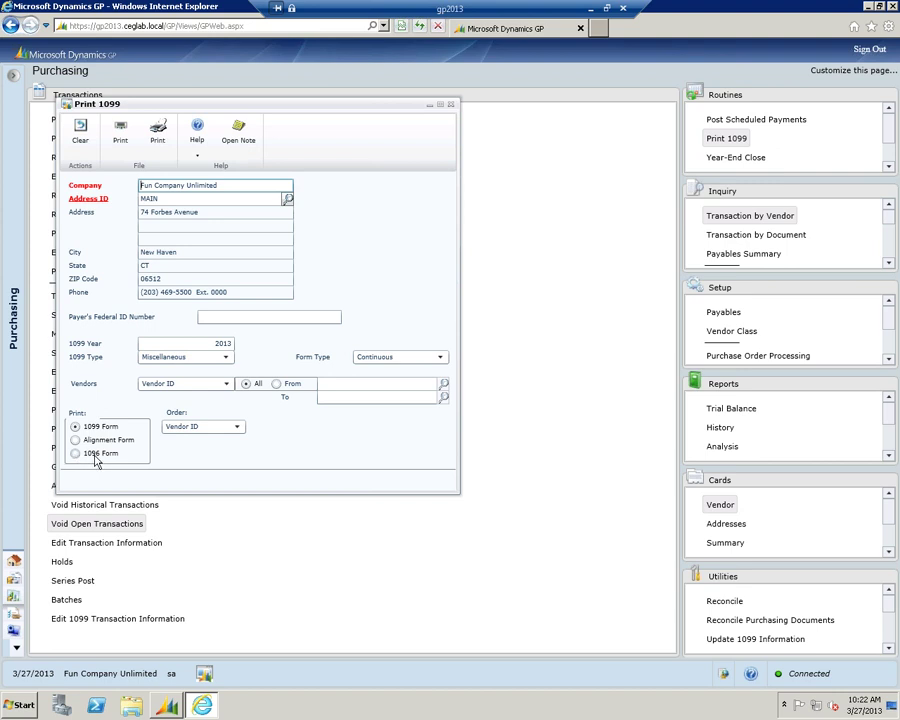
click(451, 105)
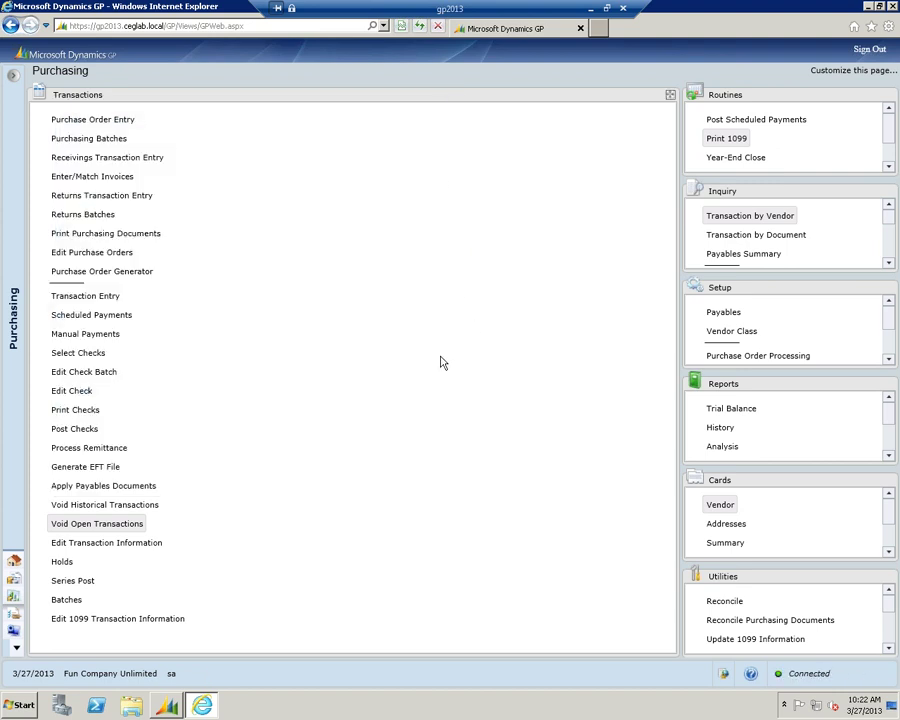
- Switch from the gp2013 session to the PowerPoint slide show, advance to Questions and Next Steps, and end the show
click(591, 8)
click(476, 374)
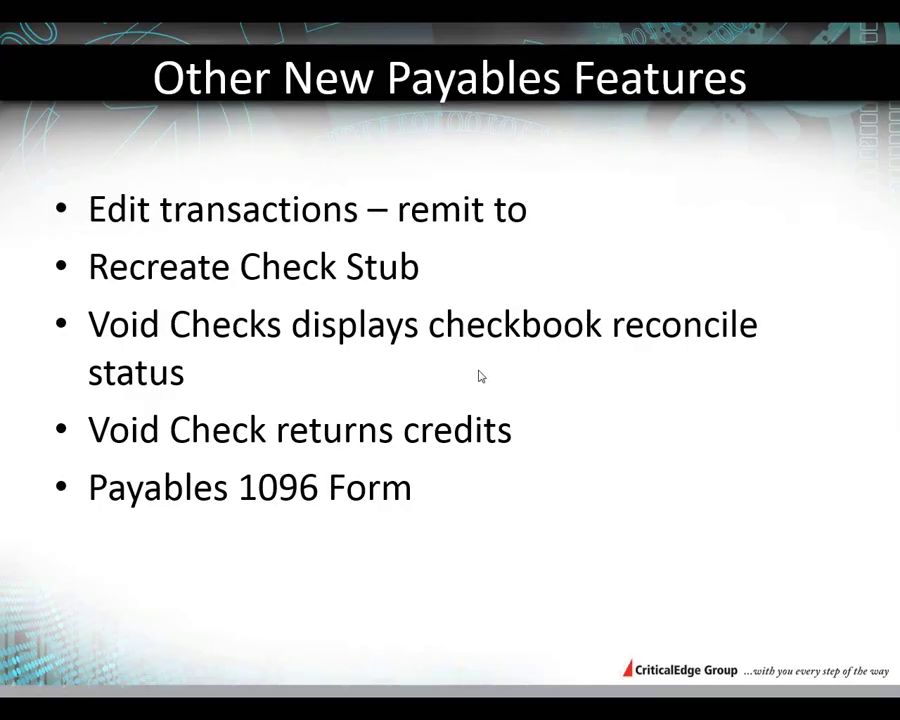
click(478, 372)
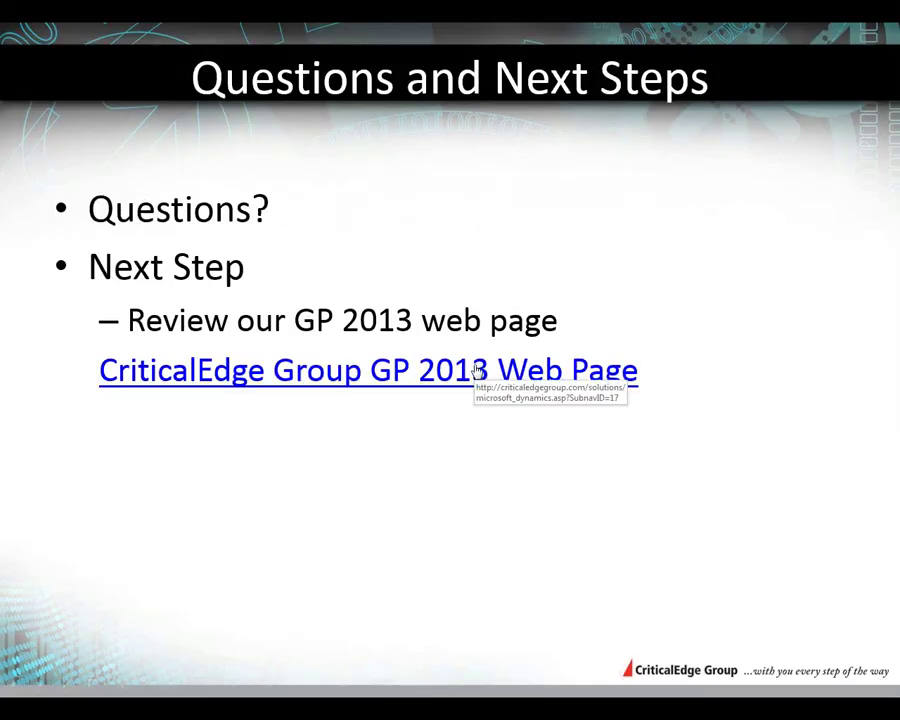
key(Escape)
click(502, 708)
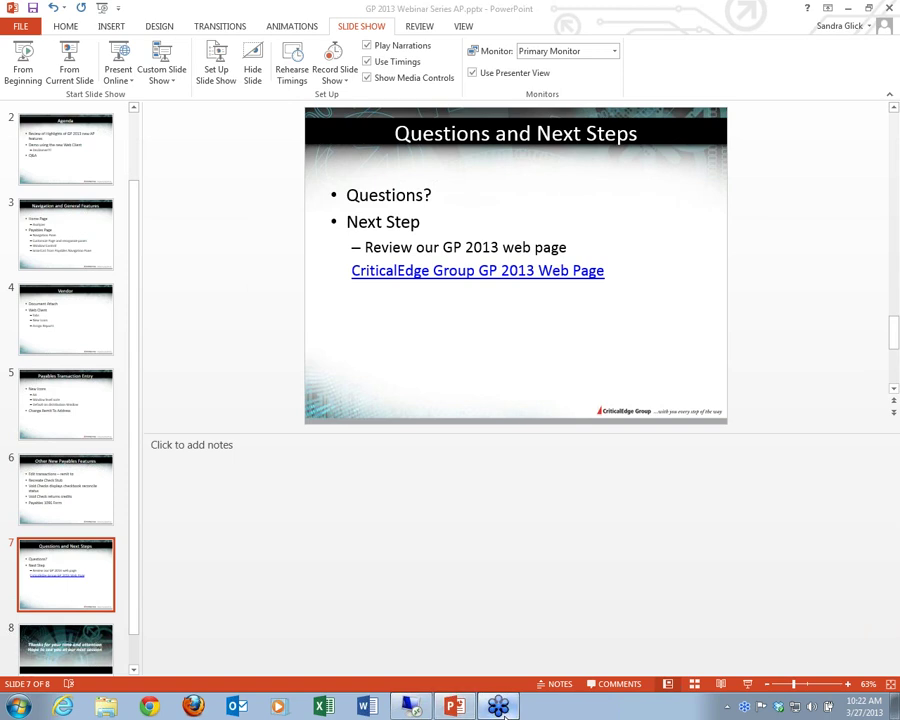